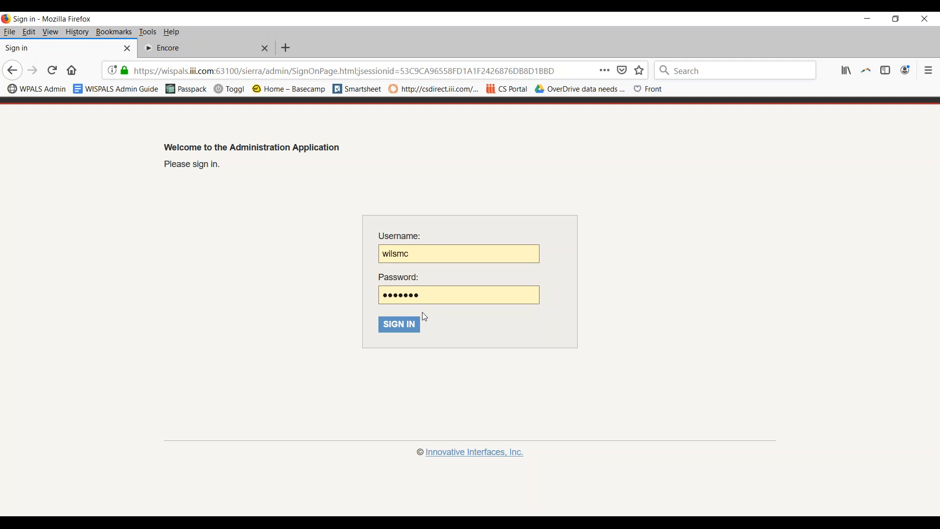
- Sign in with the prefilled credentials and open the workflow list of Authorizations and Authentication
left_click(401, 324)
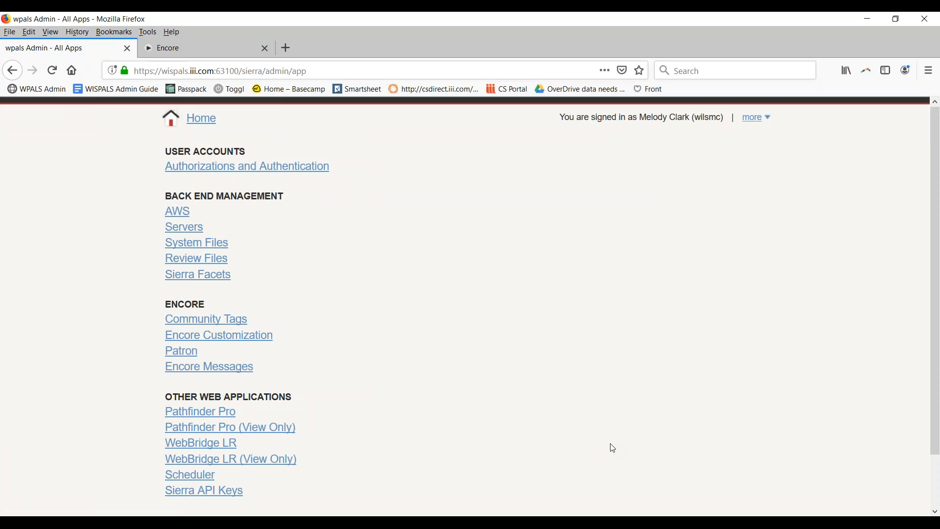
left_click(221, 166)
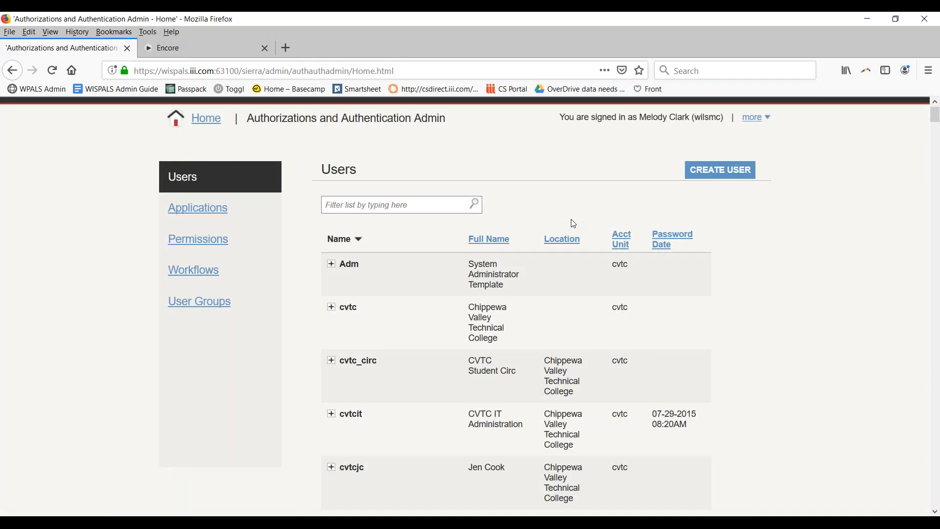
left_click(196, 272)
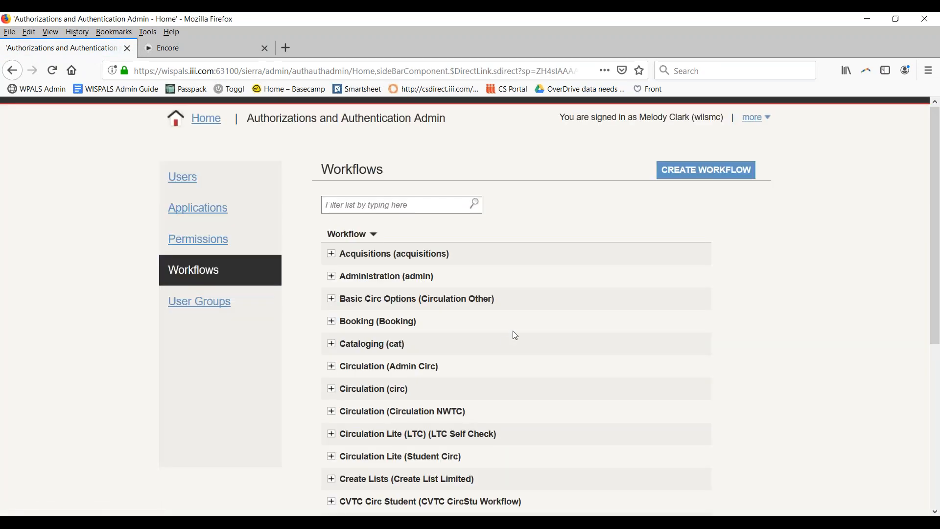
- Review the functions assigned to the Circulation (circ) workflow, from Checkout to Delete Records, and collapse its details
scroll(522, 326, "down", 3)
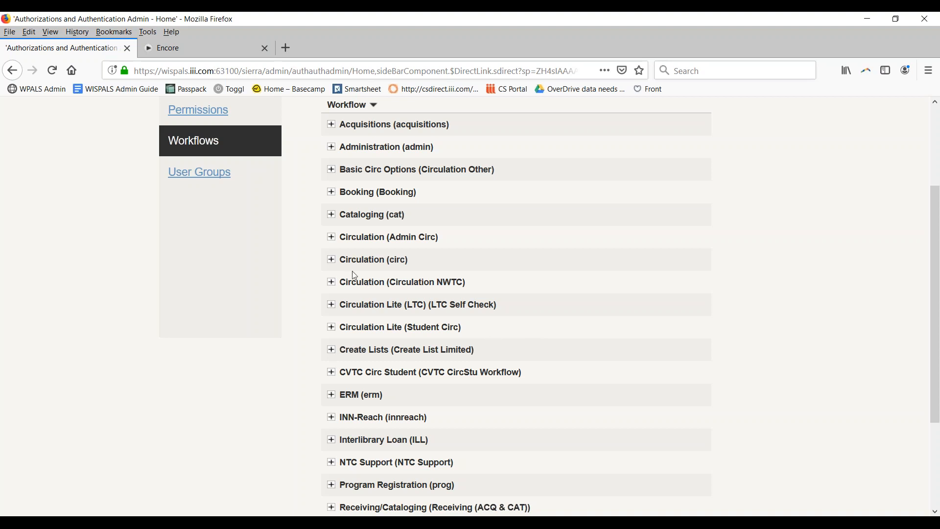
left_click(332, 260)
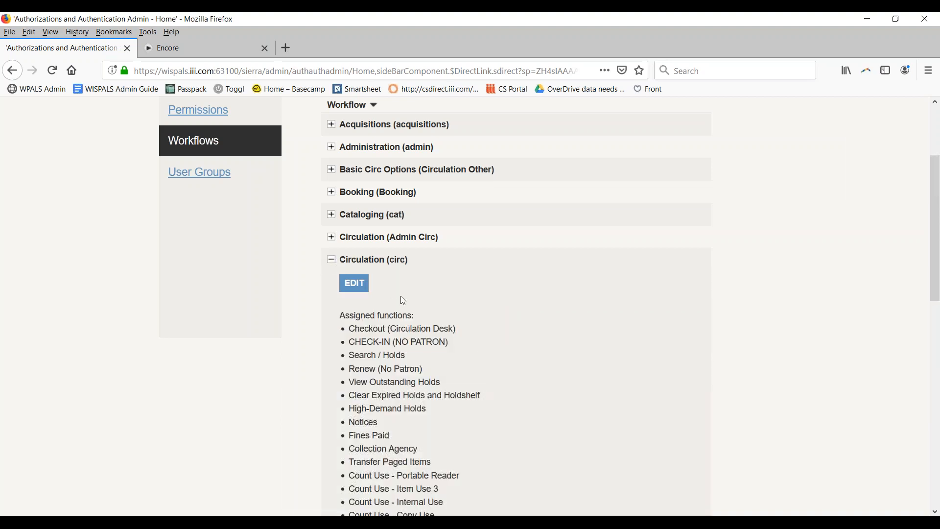
scroll(406, 299, "down", 4)
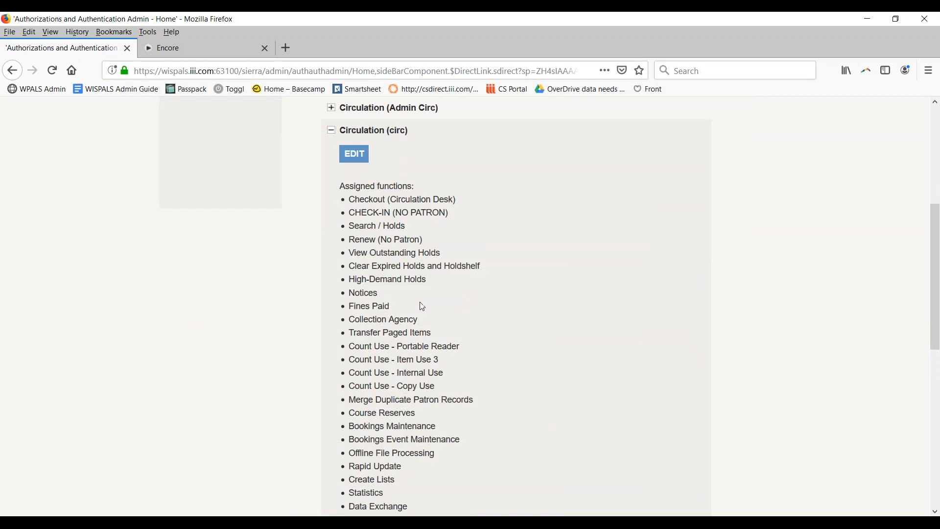
scroll(421, 305, "down", 2)
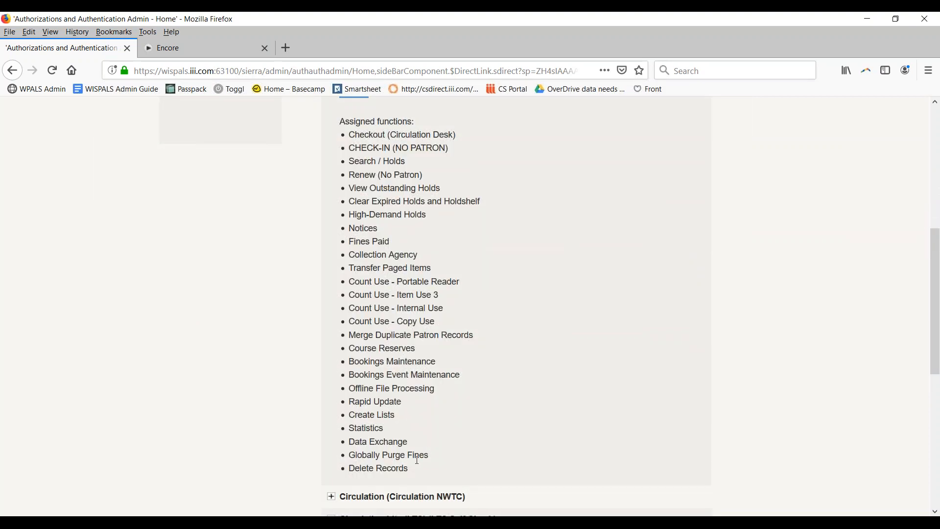
scroll(417, 460, "up", 4)
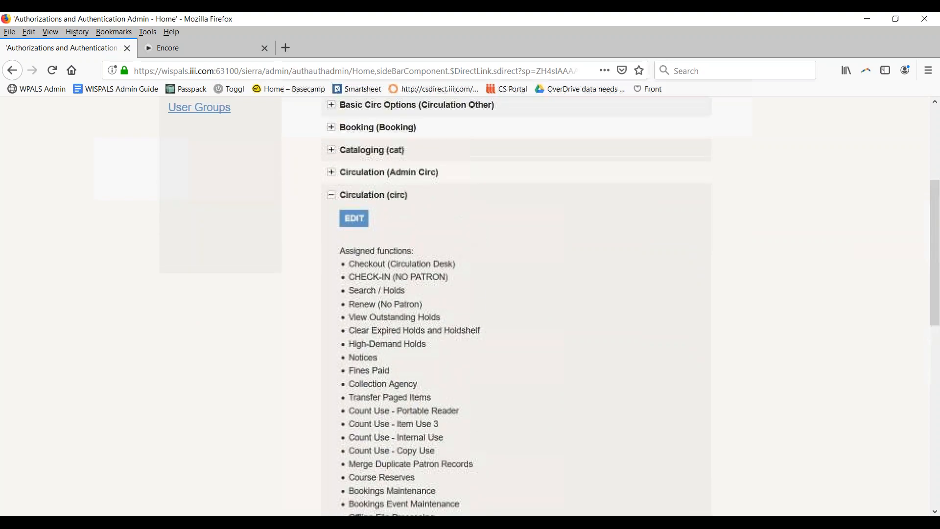
left_click(330, 198)
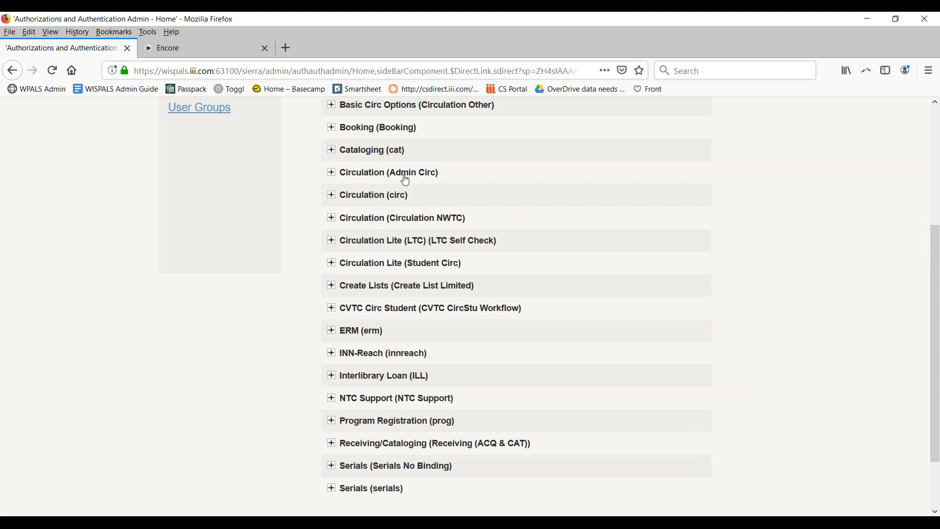
- Review the functions assigned to the Circulation (Admin Circ) workflow, highlight Media Functions, and collapse its details
left_click(333, 175)
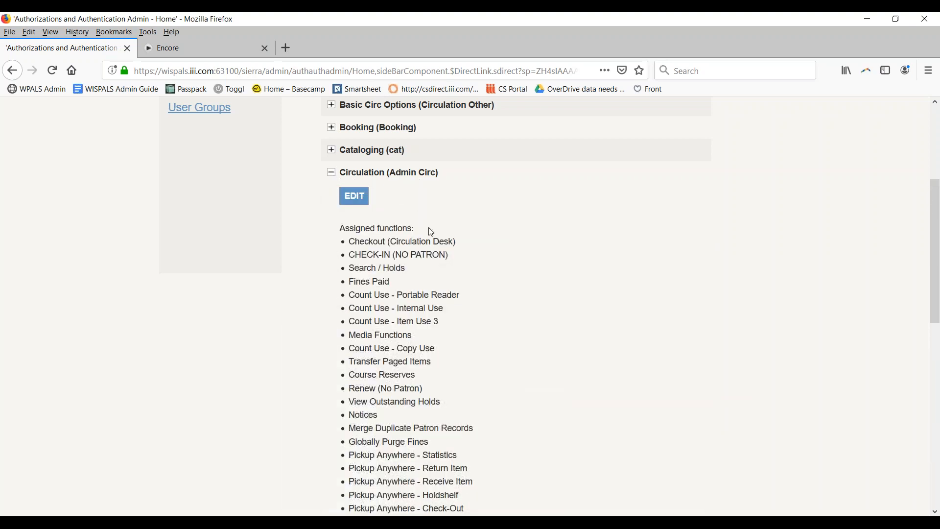
scroll(428, 227, "down", 2)
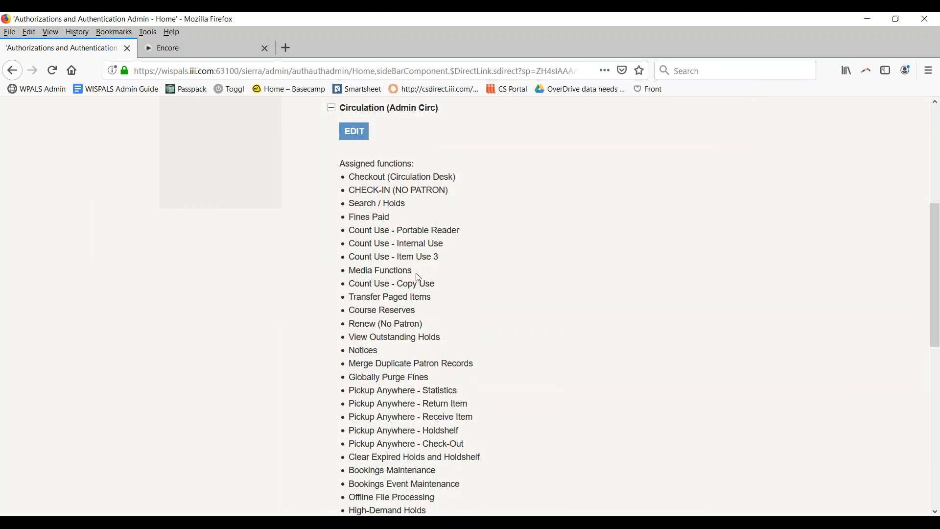
left_click_drag(414, 270, 342, 273)
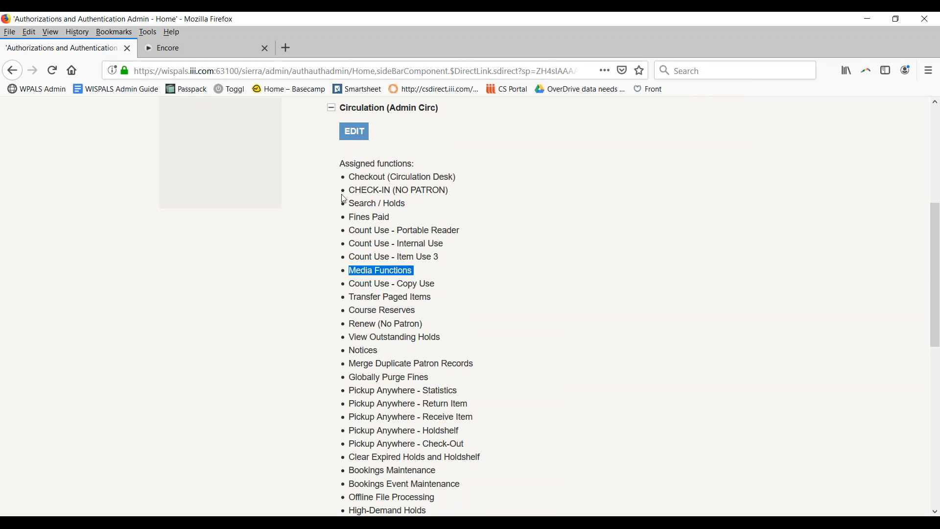
left_click(330, 107)
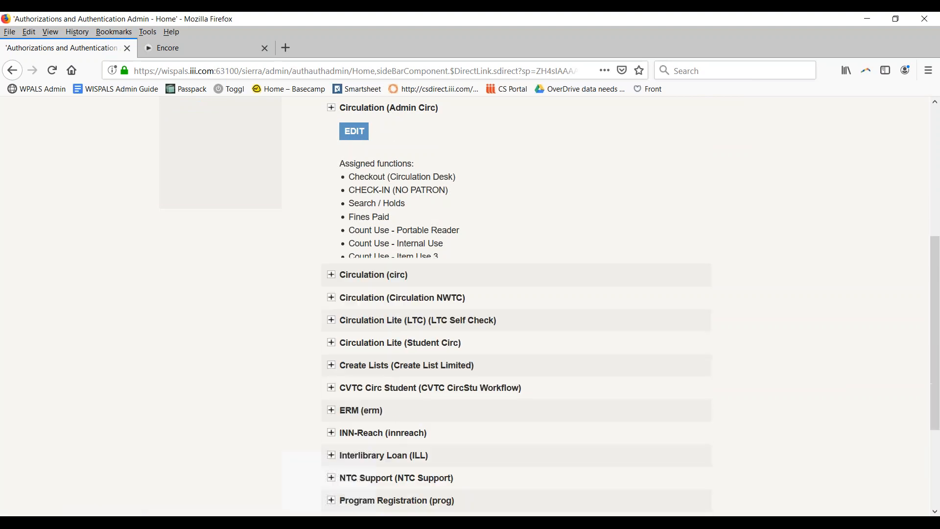
scroll(517, 303, "up", 3)
scroll(391, 229, "up", 2)
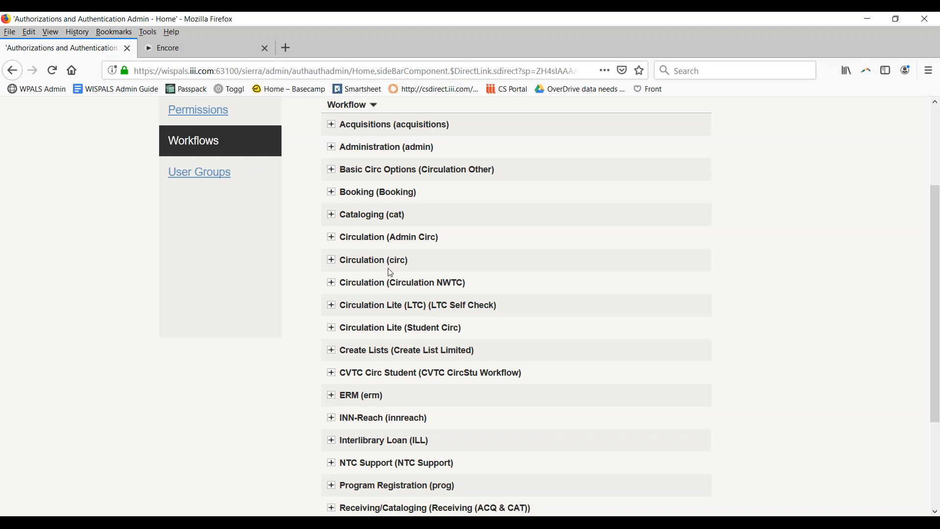
scroll(592, 259, "up", 2)
scroll(593, 258, "up", 3)
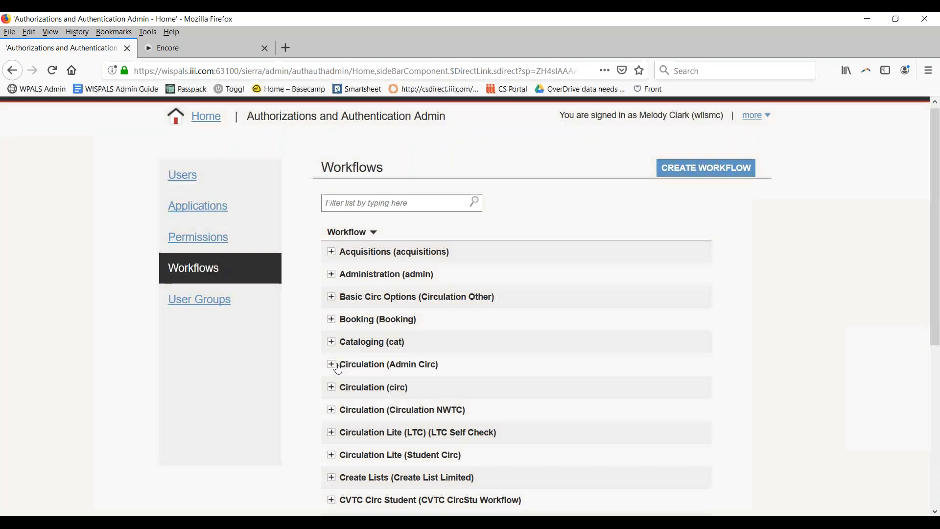
- Open the Circulation (Admin Circ) workflow for editing and display its assigned and available functions
scroll(332, 343, "down", 2)
left_click(337, 304)
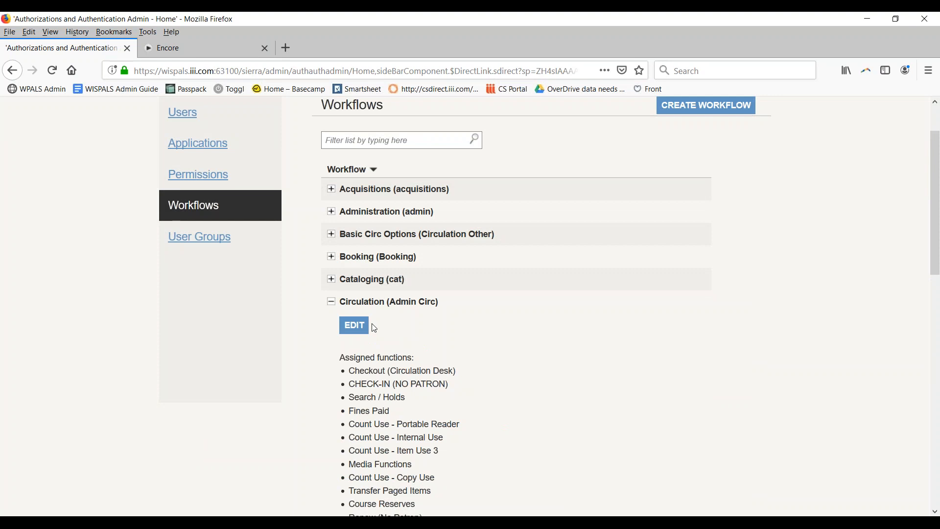
scroll(371, 327, "up", 2)
left_click(360, 399)
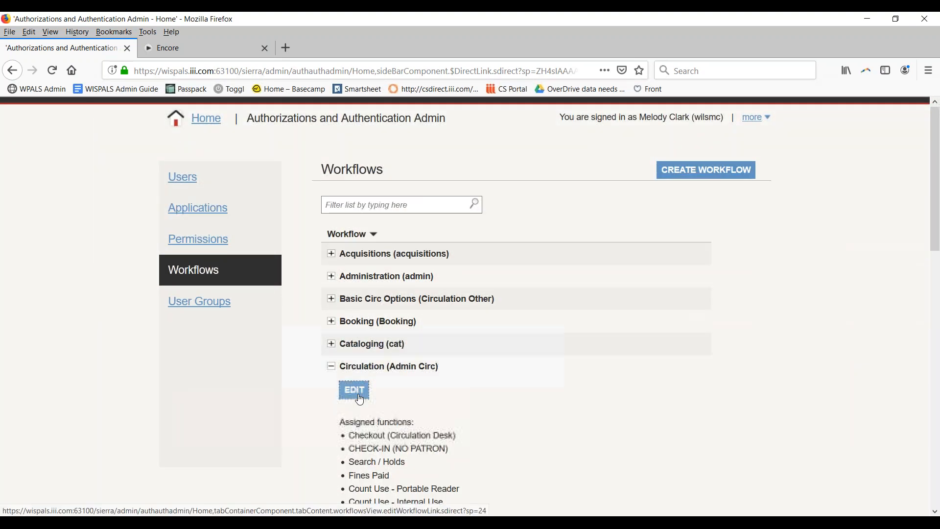
scroll(497, 375, "down", 2)
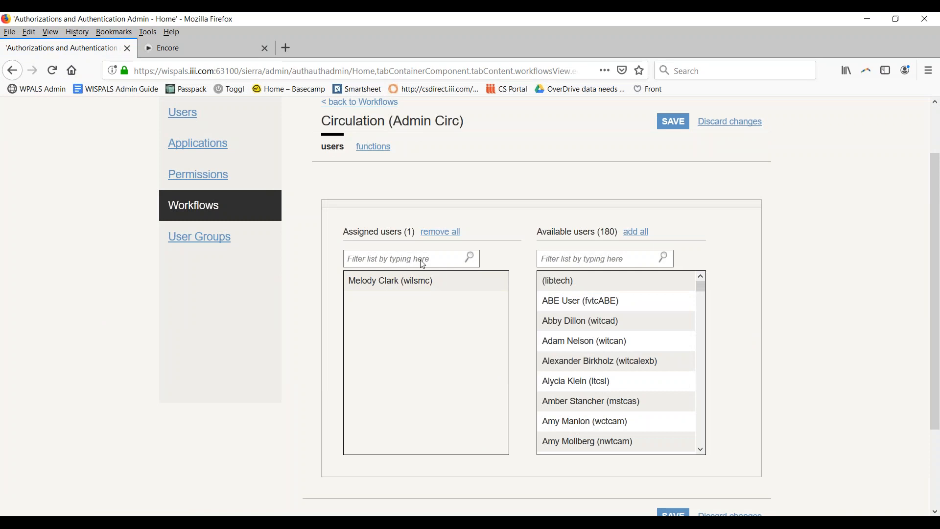
left_click(373, 146)
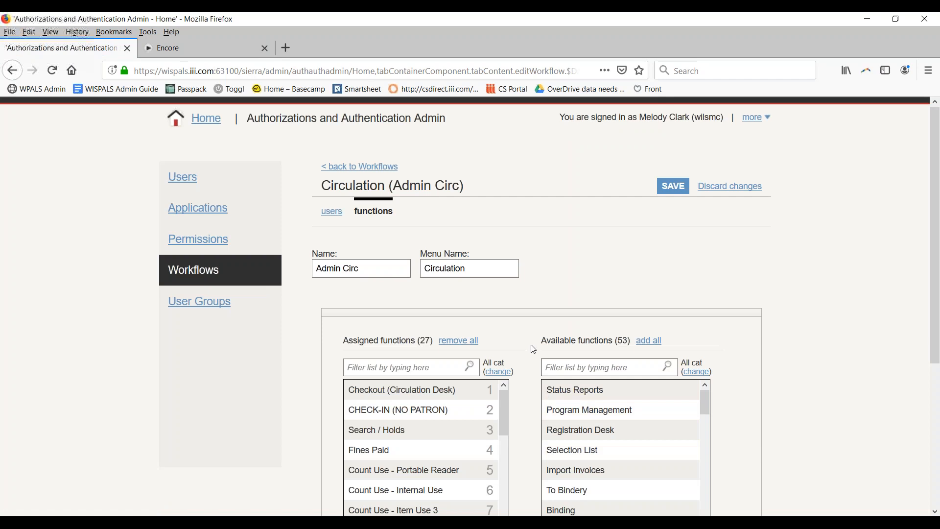
- Filter the workflow's assigned functions to the Circulation category and look through the filtered list
scroll(521, 316, "down", 2)
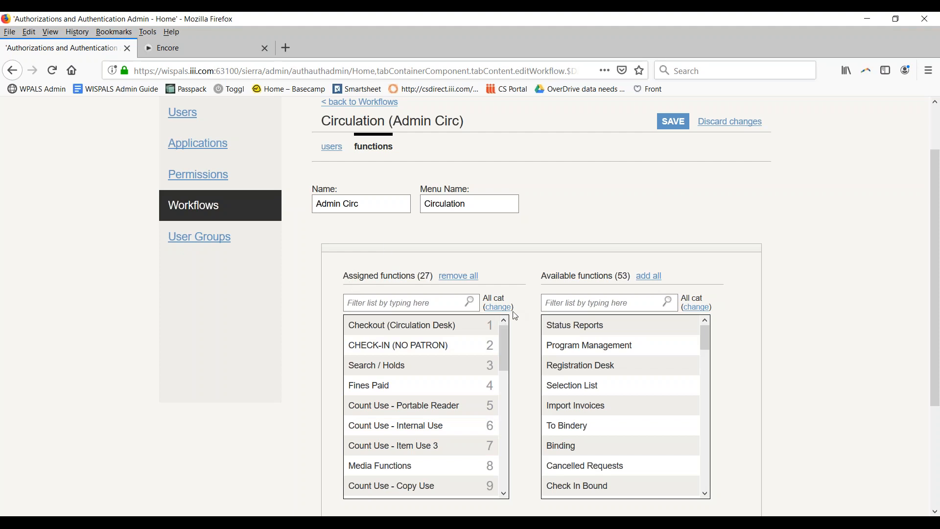
left_click(498, 307)
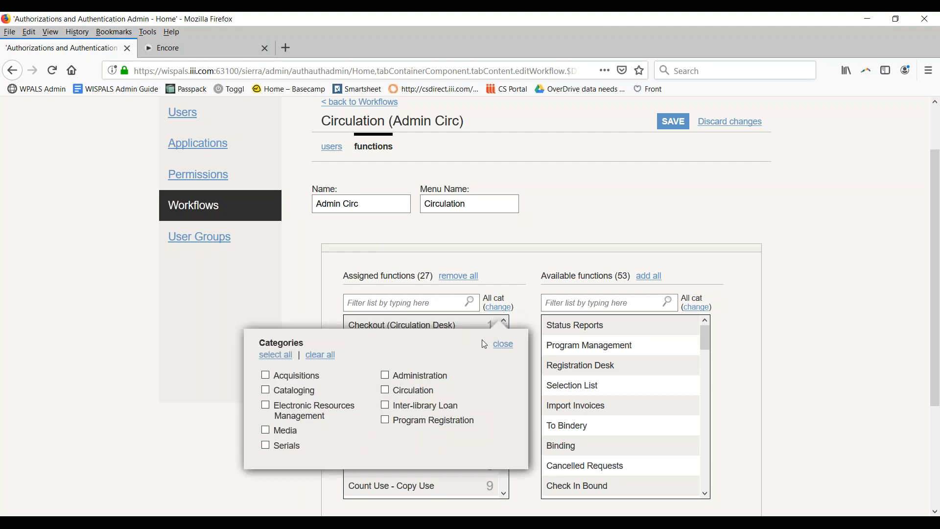
left_click(384, 390)
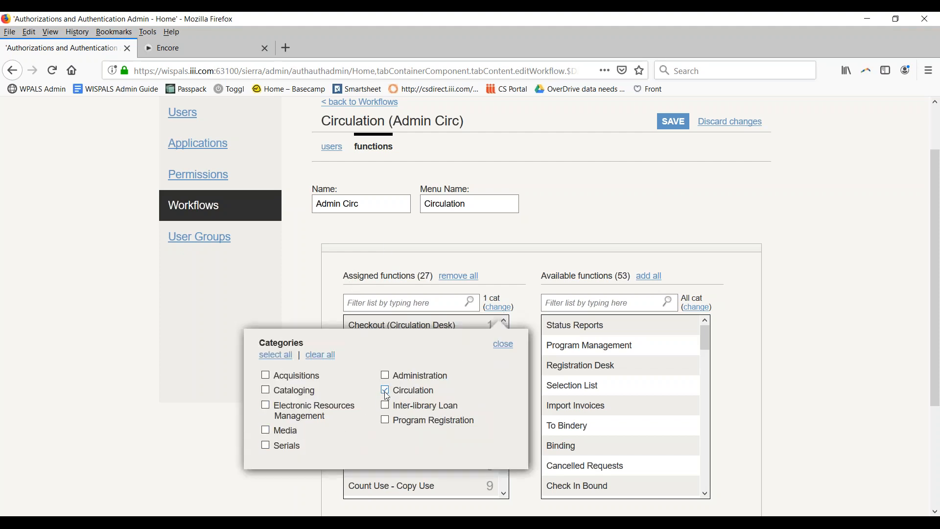
left_click(503, 346)
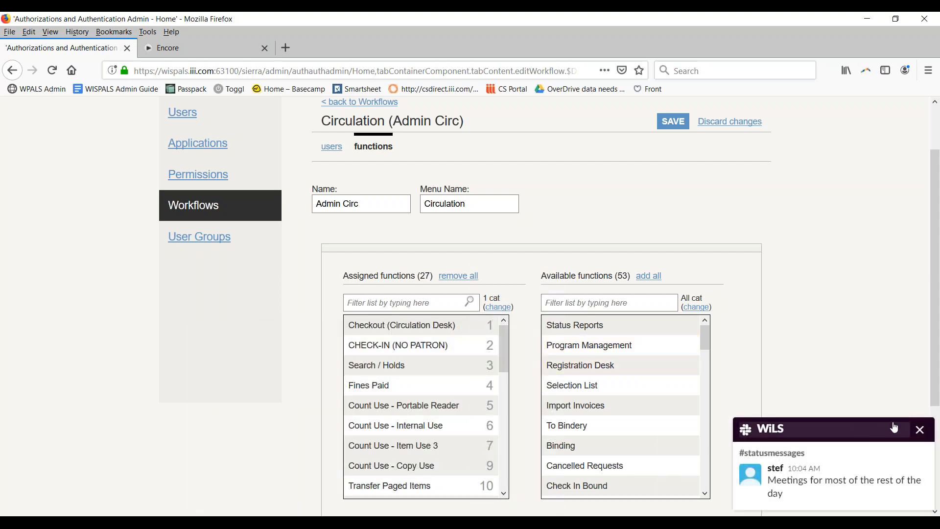
left_click(919, 431)
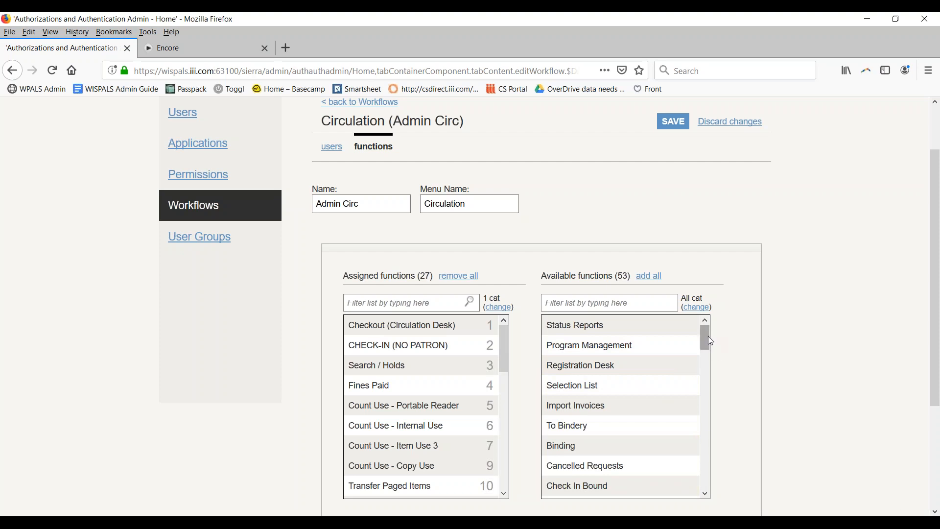
scroll(502, 352, "down", 3)
scroll(504, 362, "down", 8)
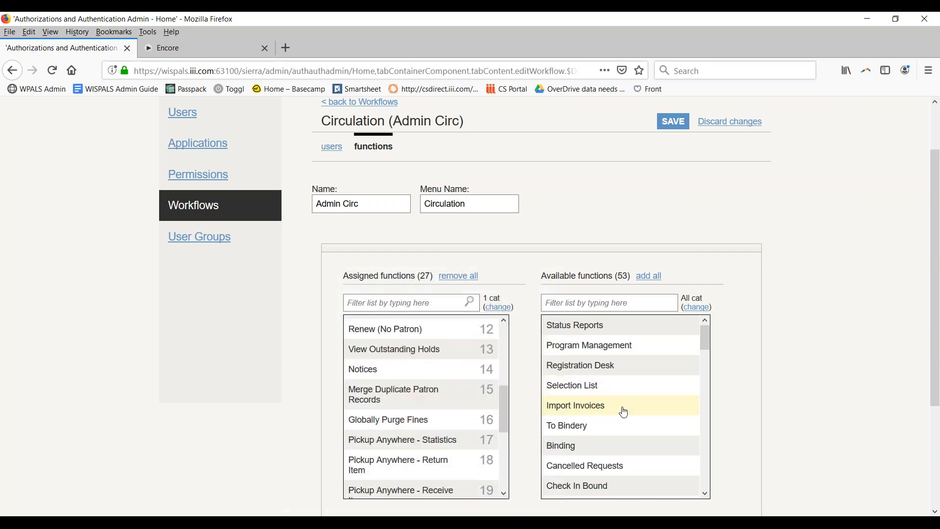
- Try moving Import Invoices above Selection List among the available functions, and discard the workflow changes
left_click_drag(624, 412, 625, 390)
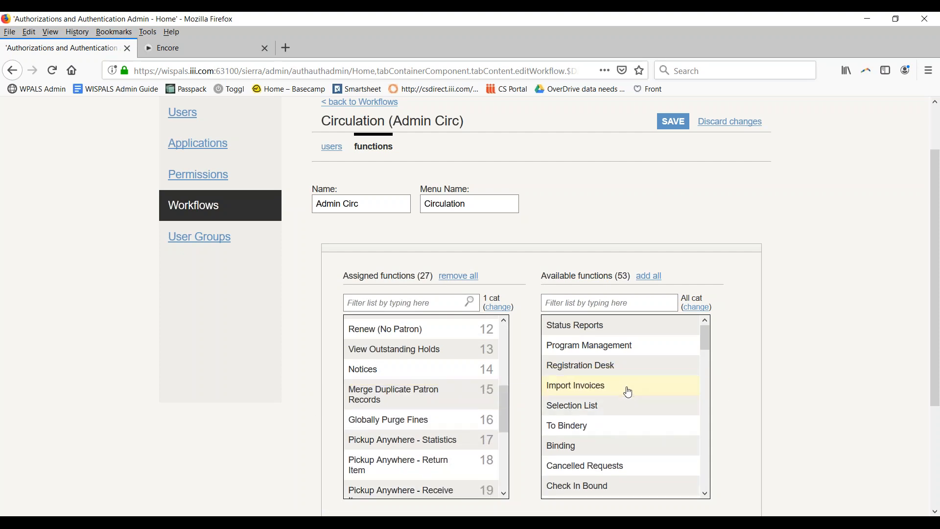
scroll(556, 235, "up", 2)
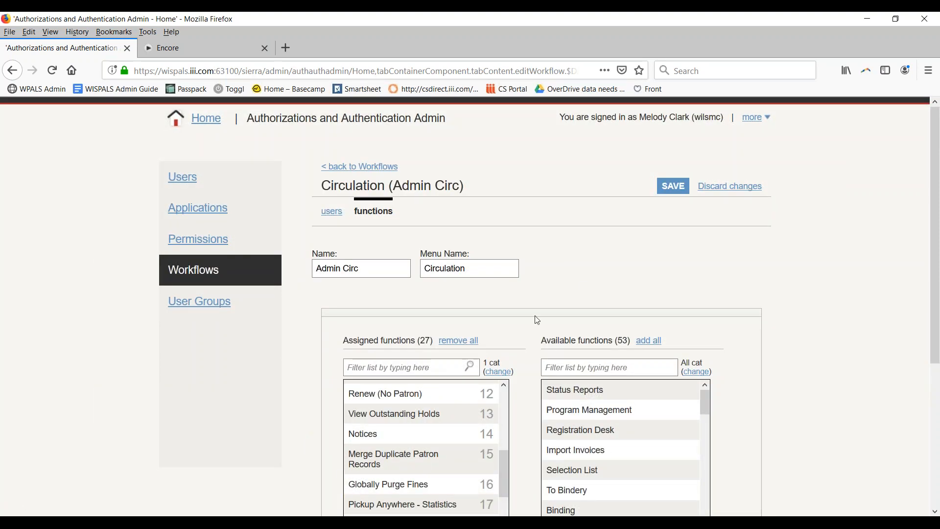
left_click(730, 187)
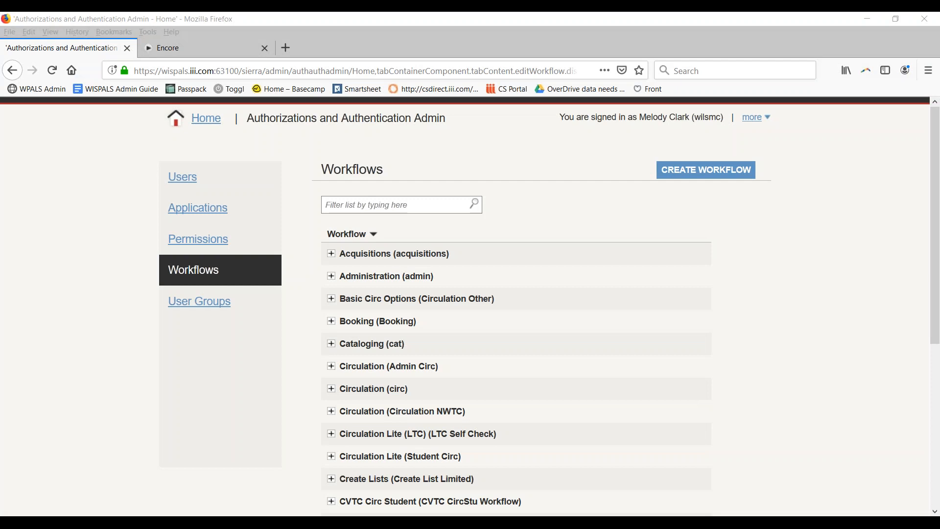
- Filter the users list by the signed-in administrator's username and open that account for editing
left_click(176, 179)
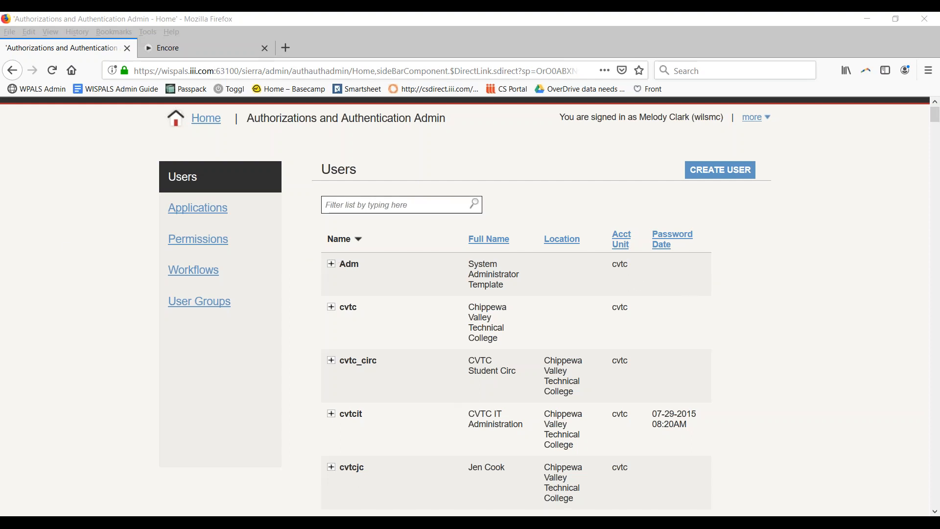
left_click(351, 205)
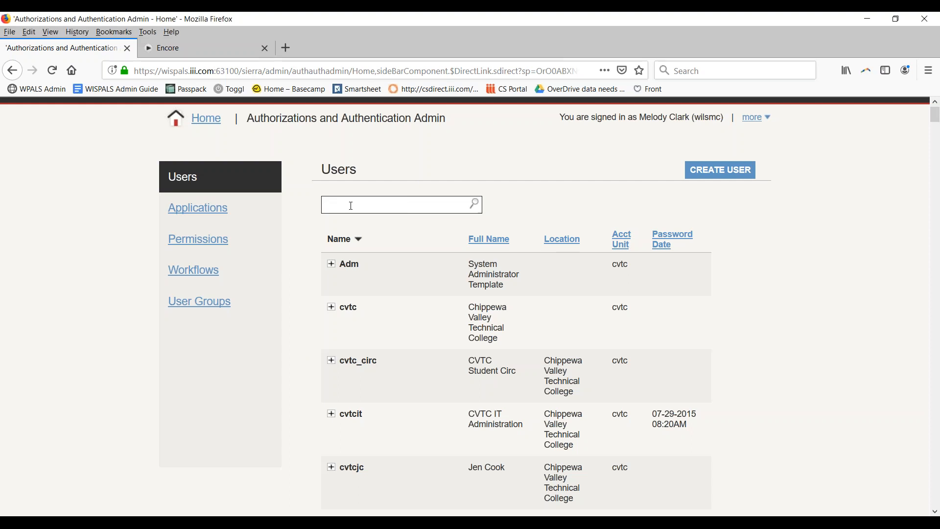
type("wilsmc")
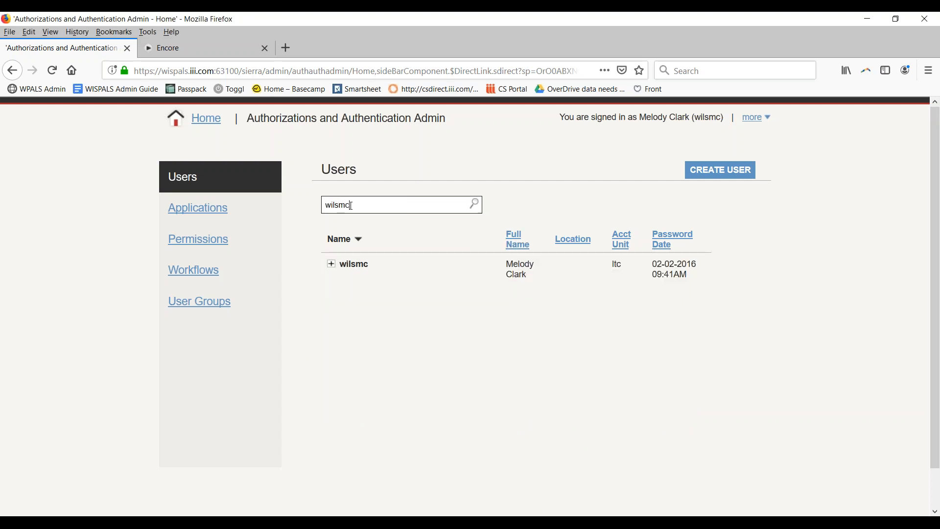
left_click(331, 264)
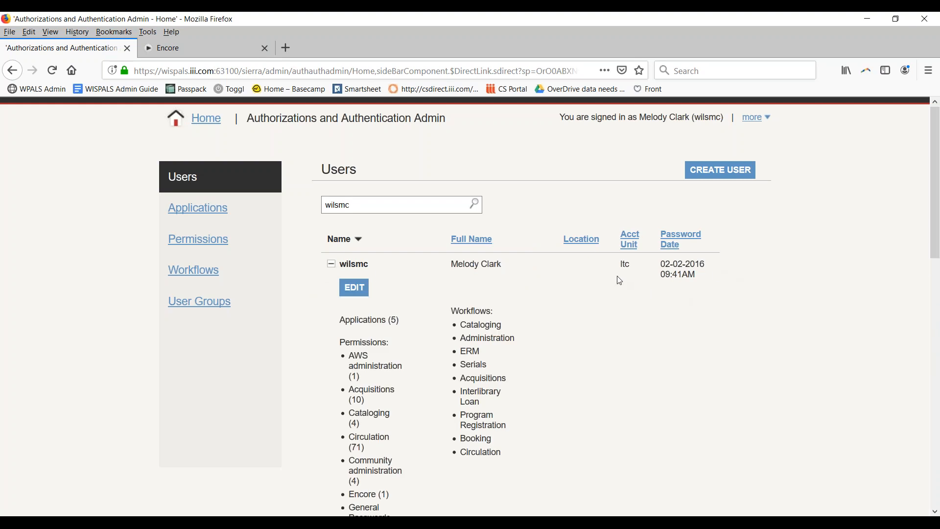
left_click(349, 286)
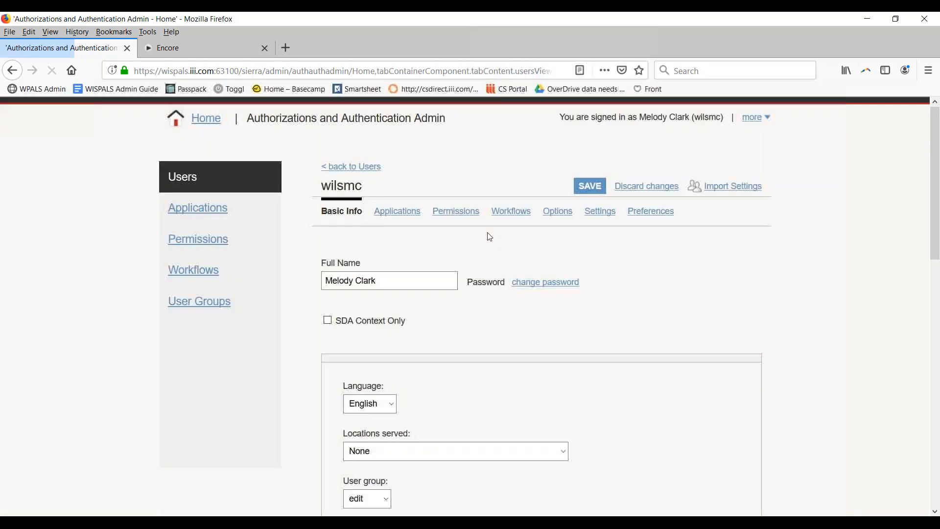
- Display the administrator account's permissions and look over the assigned and available lists
left_click(440, 214)
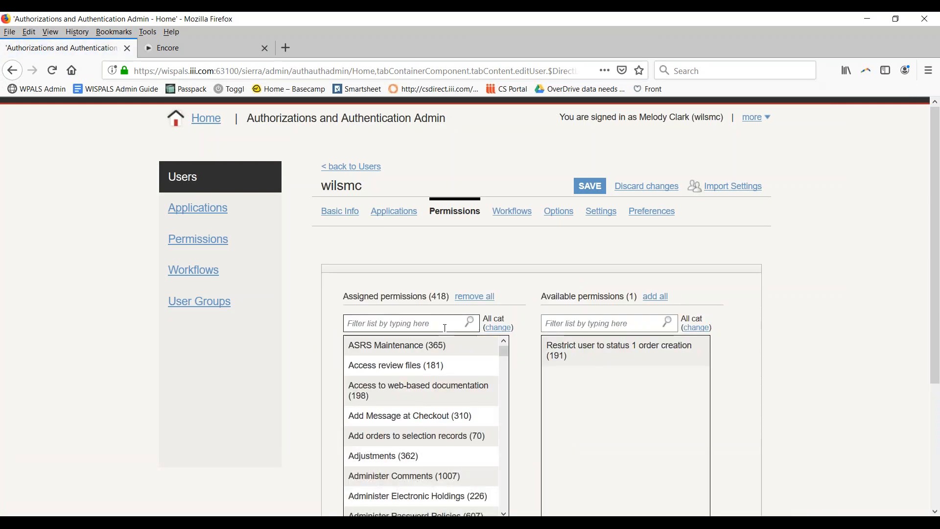
scroll(325, 391, "down", 2)
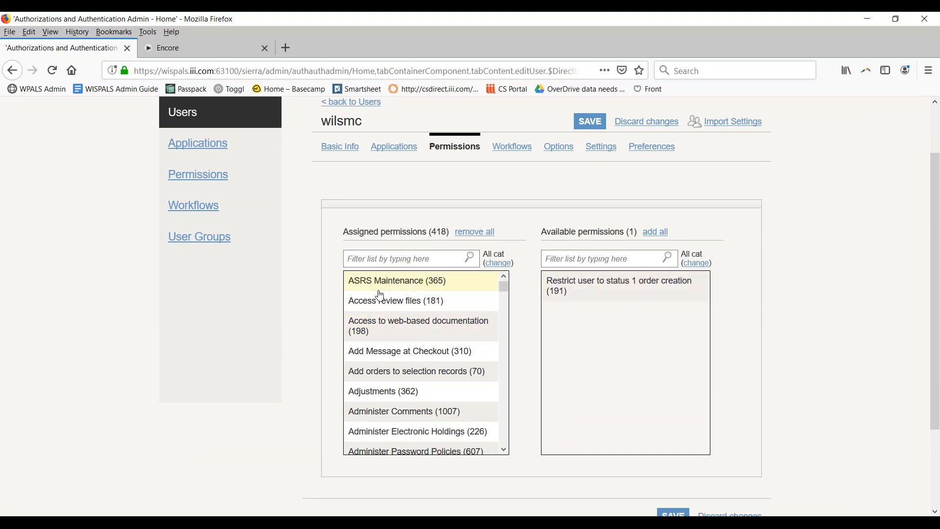
scroll(657, 323, "down", 2)
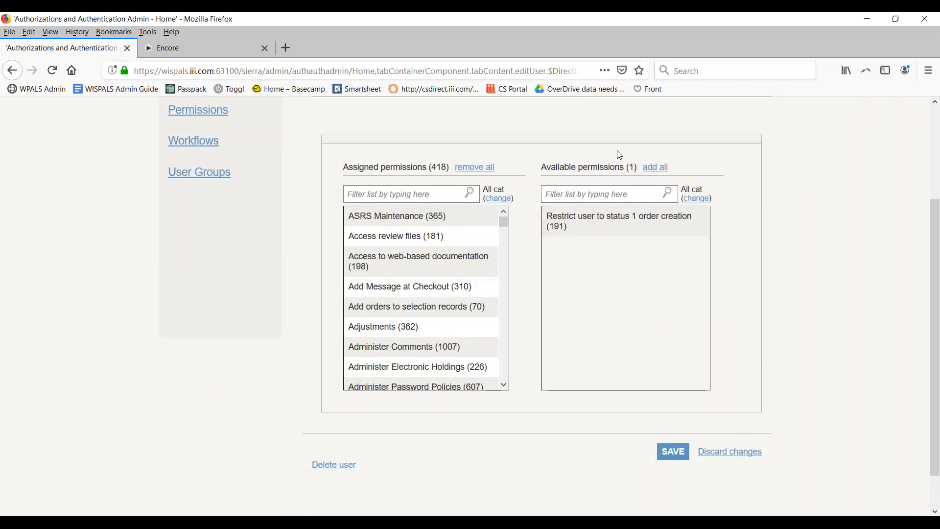
- Switch to the Sierra desktop client and open the Media Functions function
left_click(866, 18)
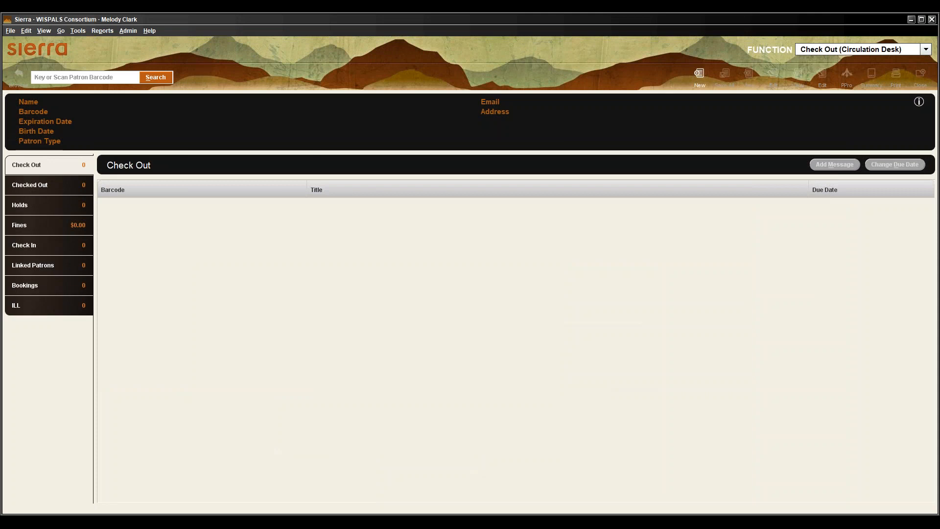
left_click(924, 49)
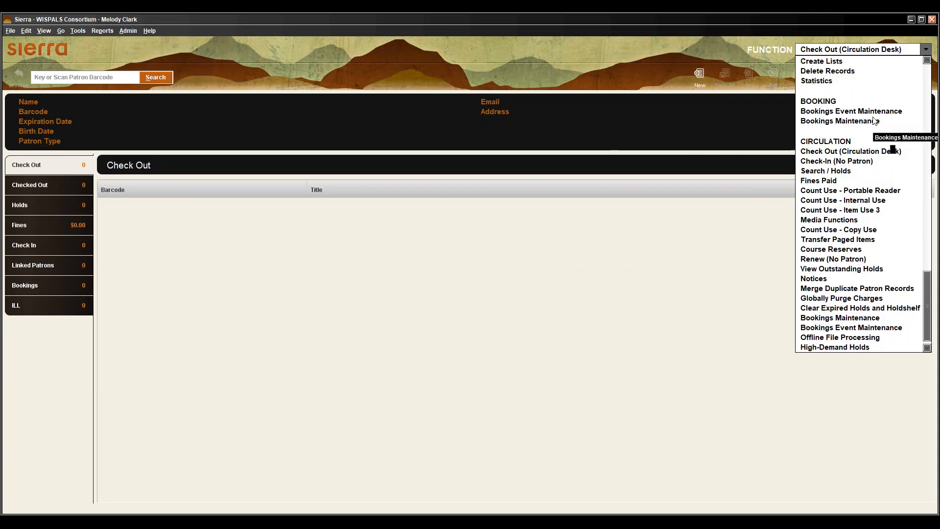
left_click(851, 221)
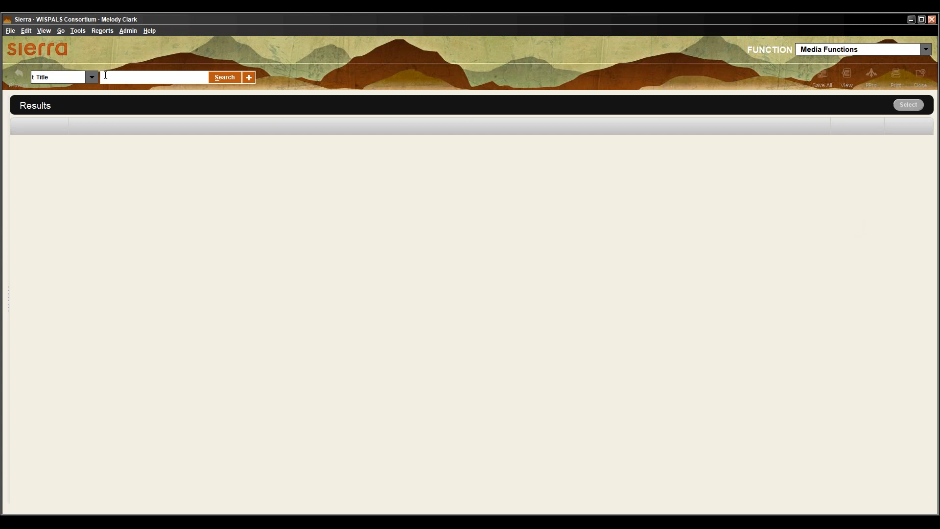
- Find the record titled "hilde, a dog" and add a new media set to it in the Media Manager
type("hilde, a dog")
key("Return")
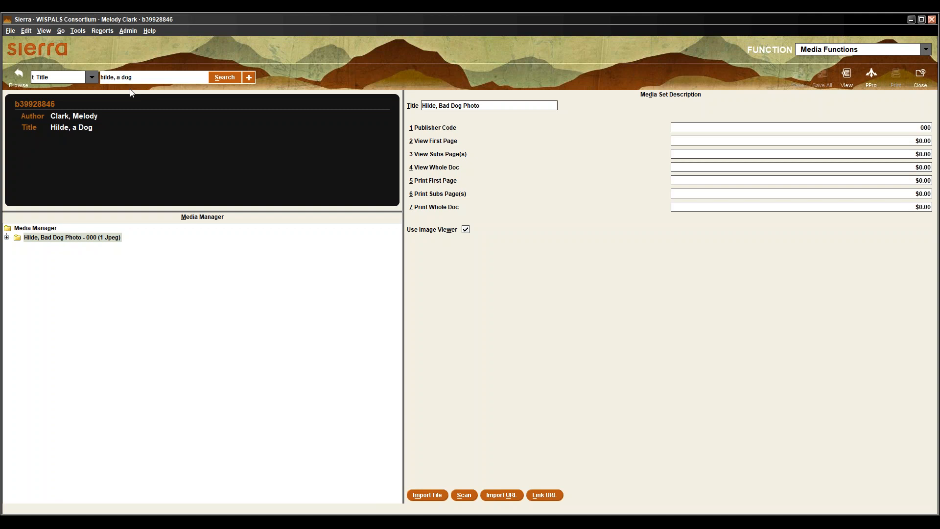
left_click(23, 229)
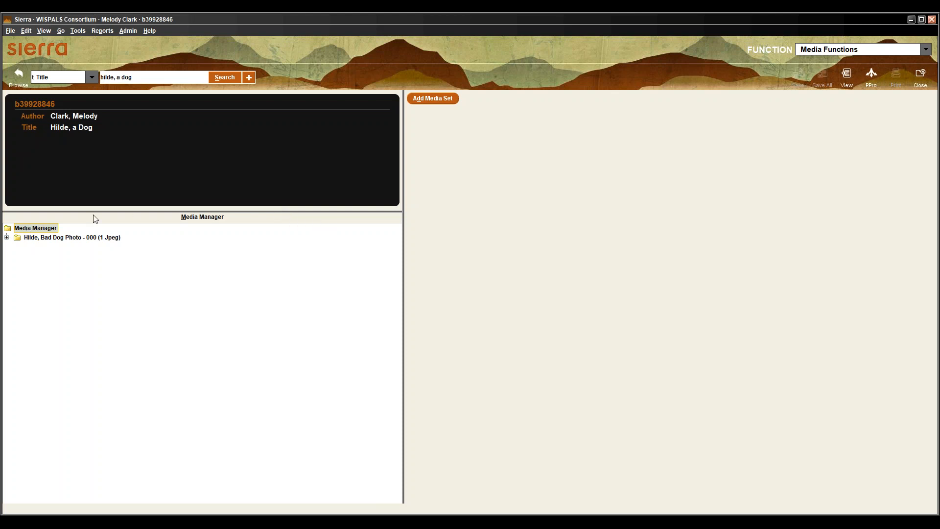
left_click(423, 98)
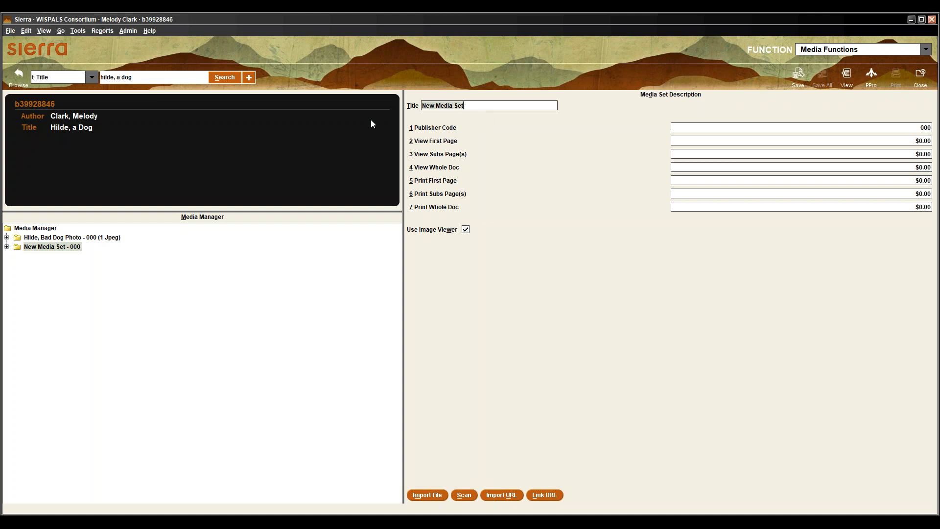
left_click(917, 125)
left_click(465, 230)
- Start a file import for the new media set and browse to the Desktop folder
left_click(428, 495)
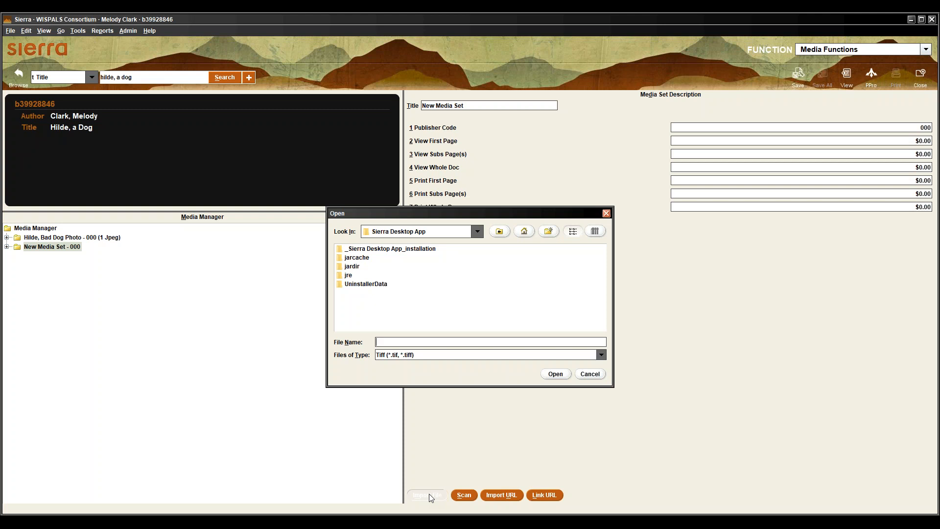
left_click(481, 234)
scroll(453, 266, "up", 5)
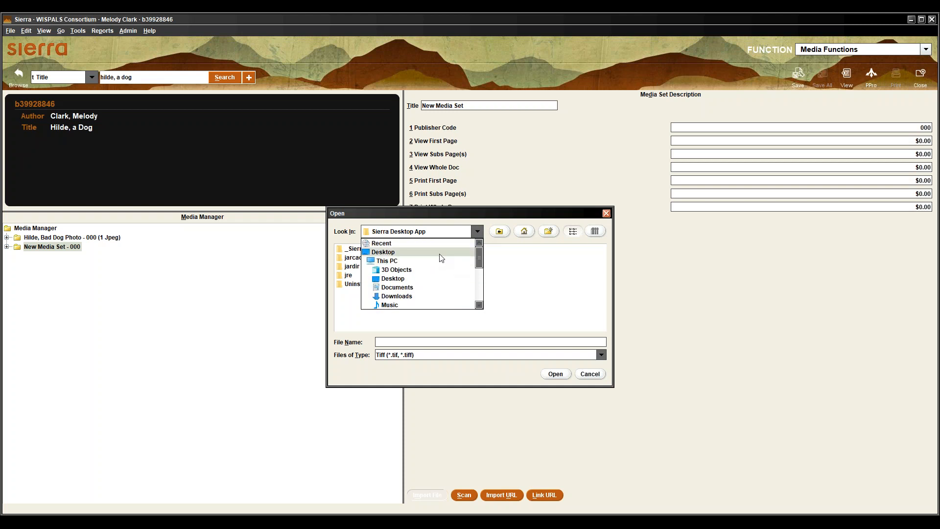
left_click(441, 252)
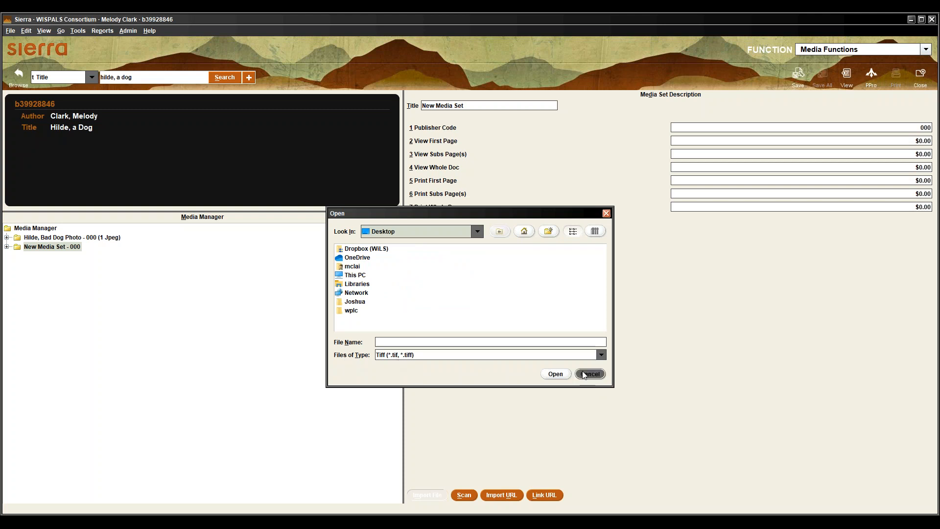
- Look through the importable file types and set the file type filter to All Formats
left_click(599, 355)
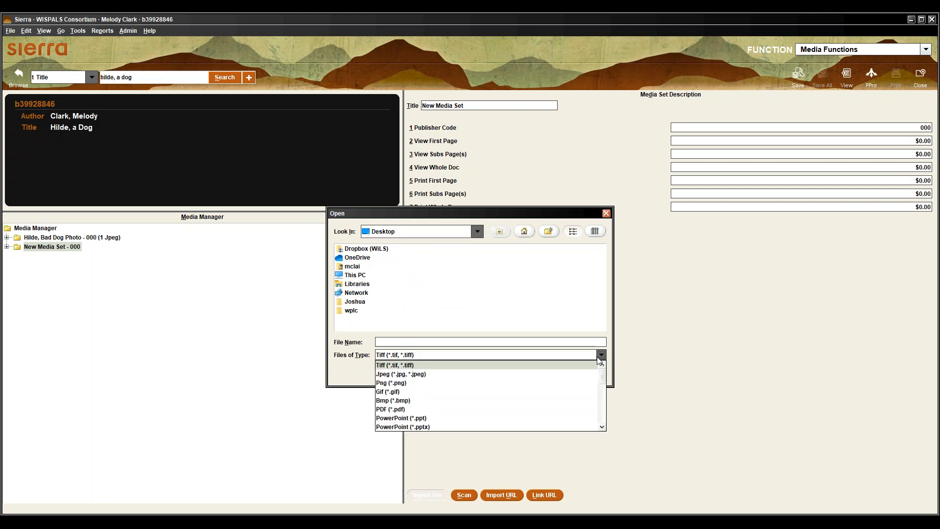
left_click(600, 356)
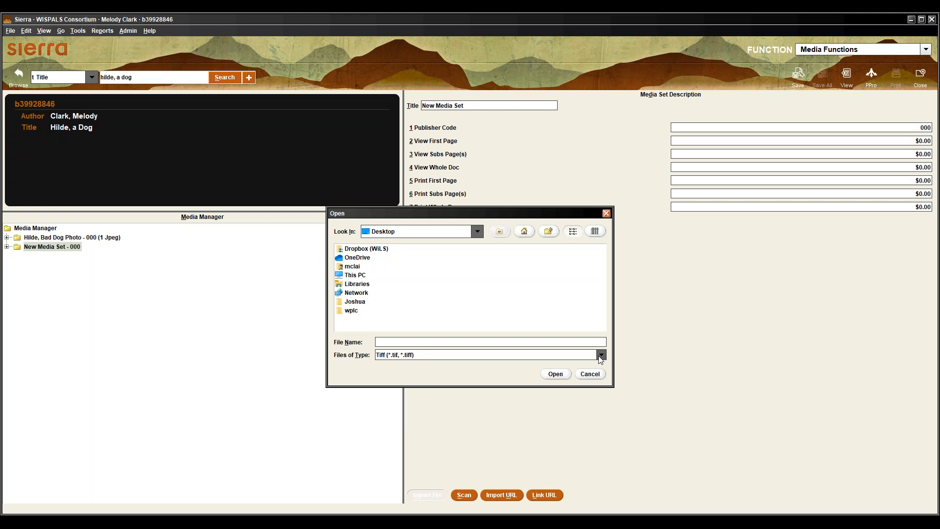
left_click(600, 356)
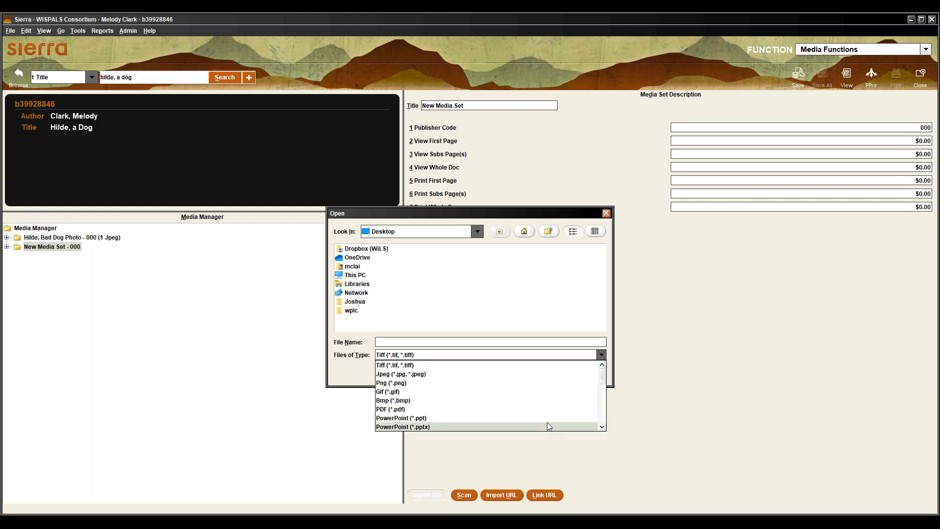
left_click_drag(604, 377, 577, 434)
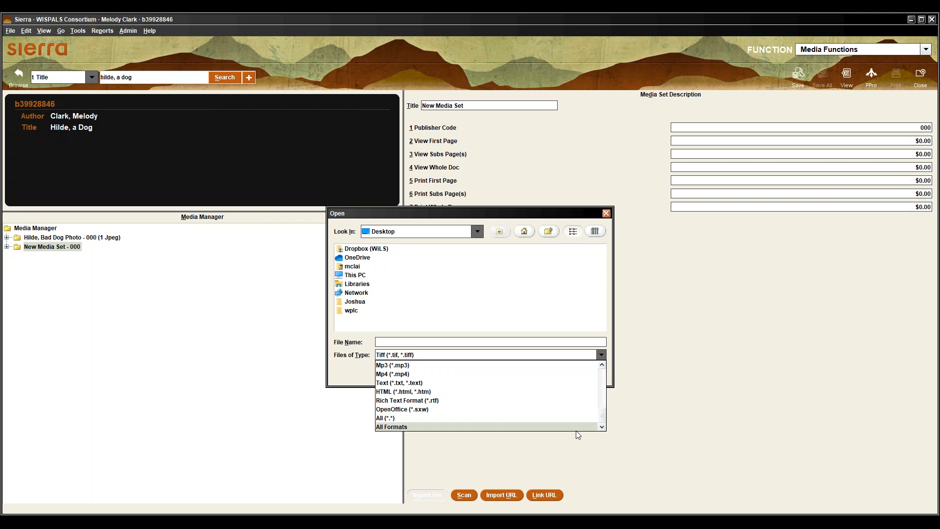
left_click(494, 427)
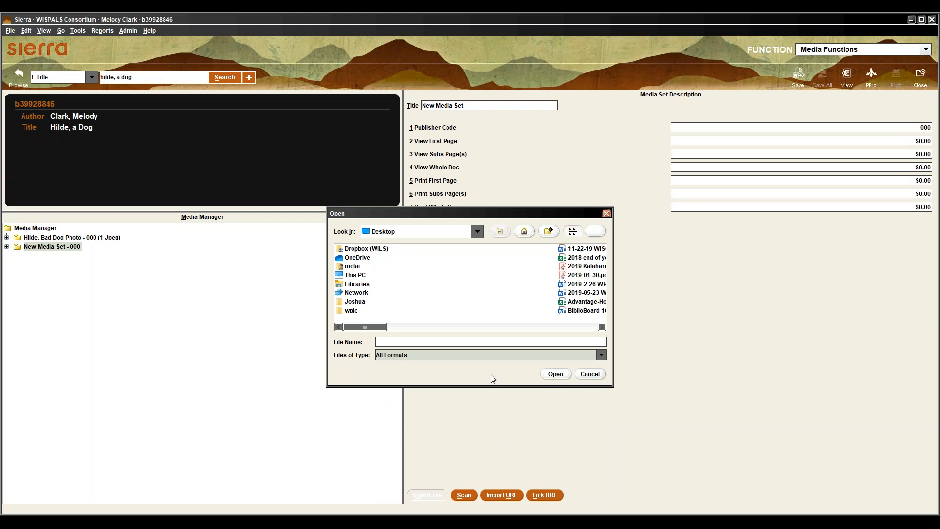
- Set the file type filter to Tiff (*.tif, *.tiff) and cancel the file import
left_click(602, 361)
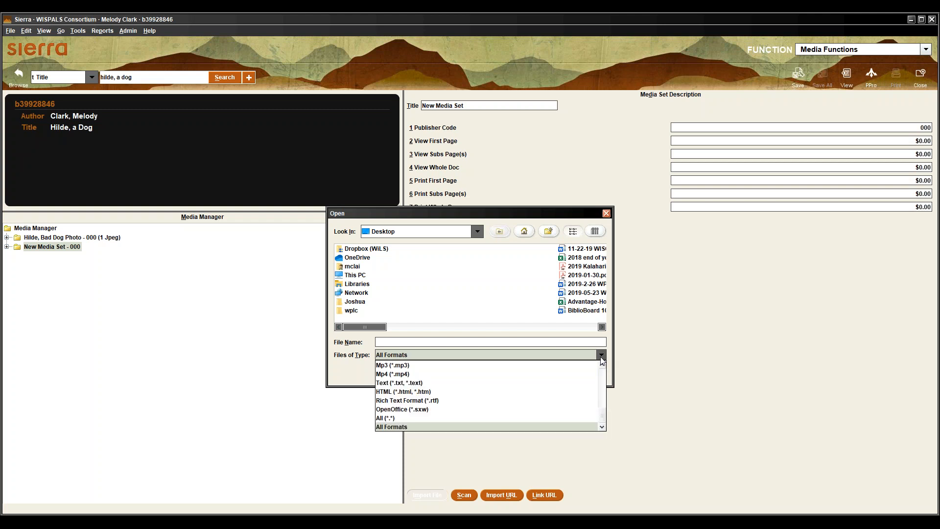
scroll(603, 377, "down", 3)
scroll(603, 413, "up", 3)
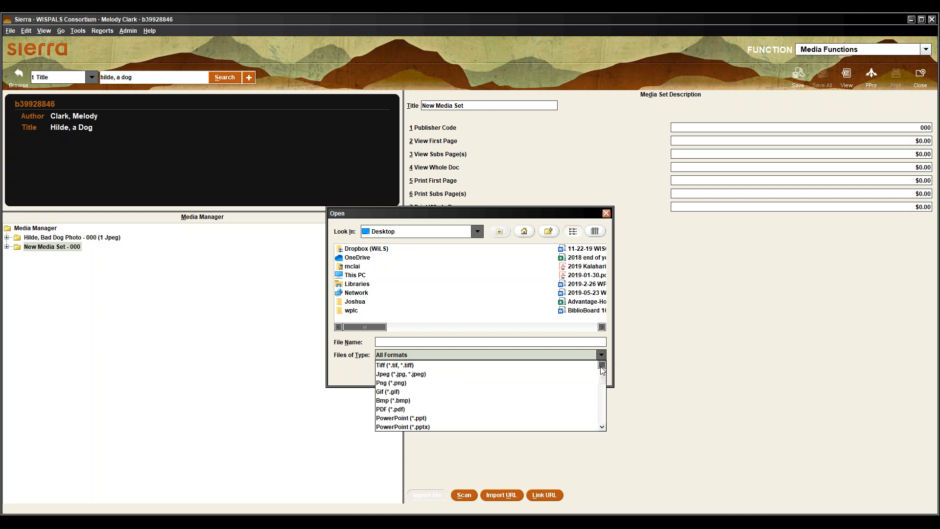
left_click(478, 372)
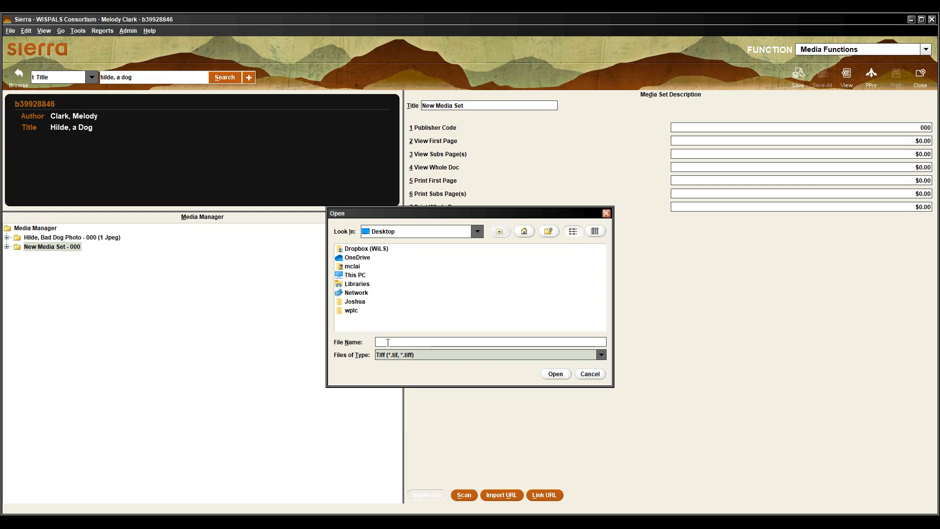
left_click(602, 357)
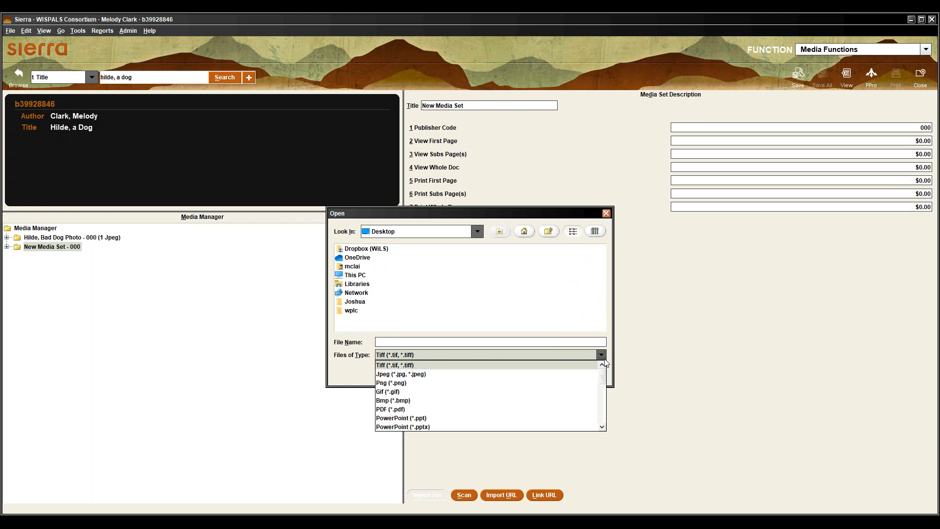
left_click(356, 384)
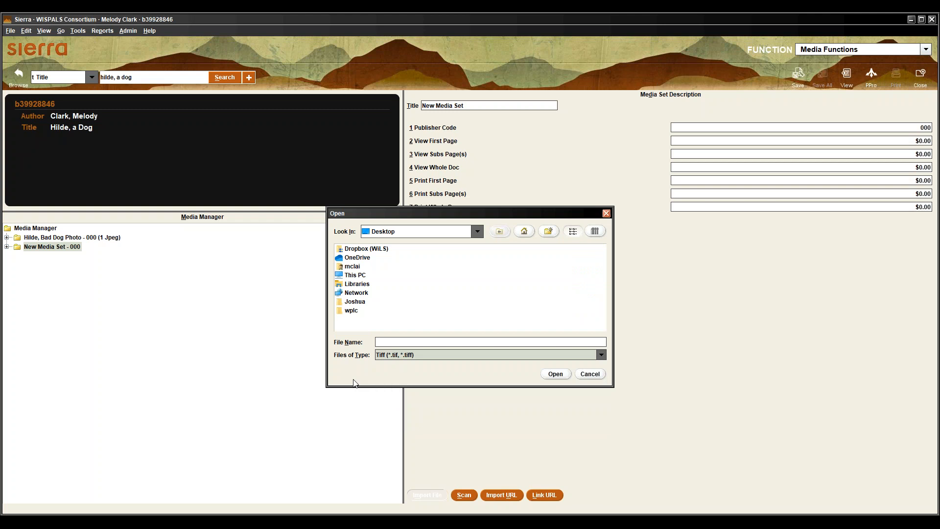
left_click(590, 375)
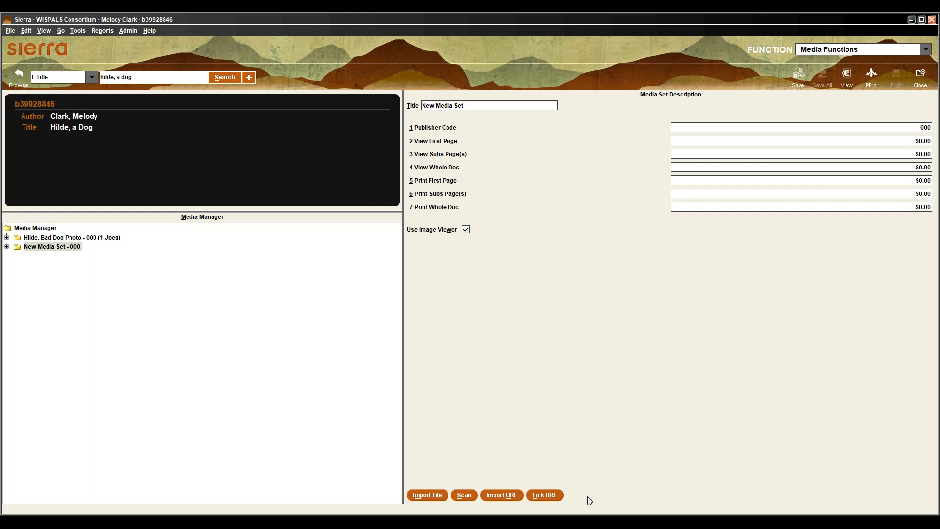
- Switch to the Encore catalog in Firefox and search for the suggested title "Hilde, a dog"
mouse_move(441, 523)
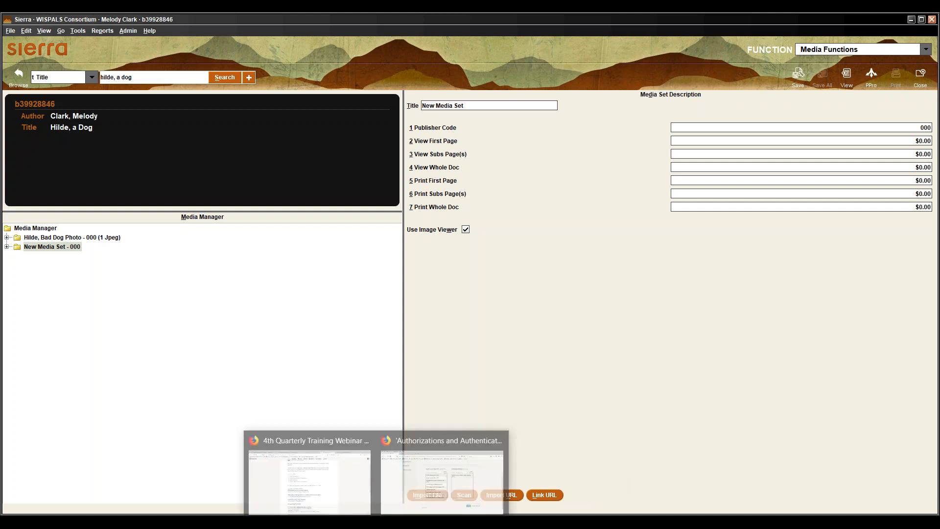
left_click(415, 494)
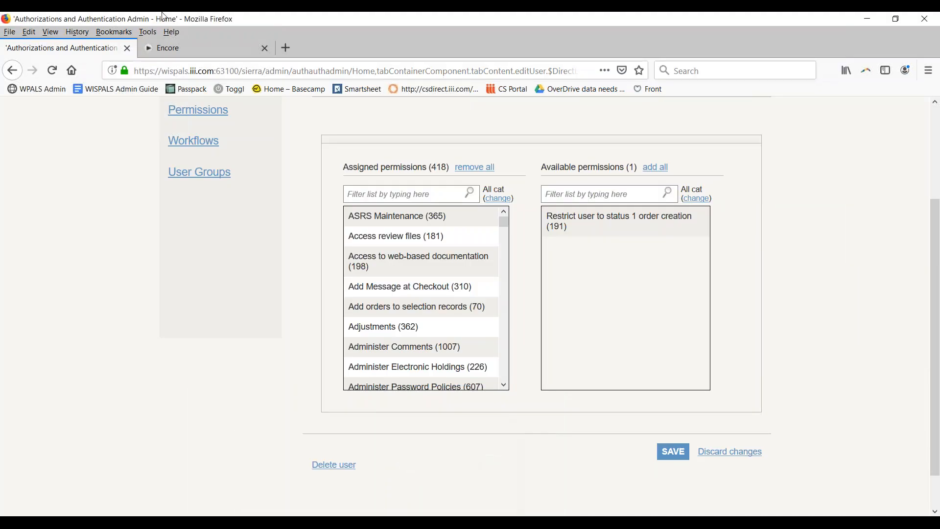
left_click(189, 47)
left_click(439, 350)
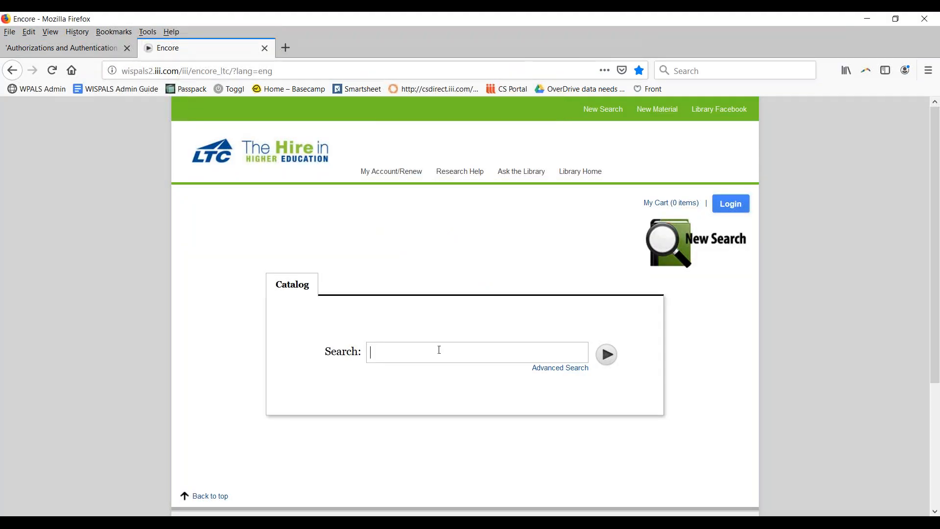
type("a hil")
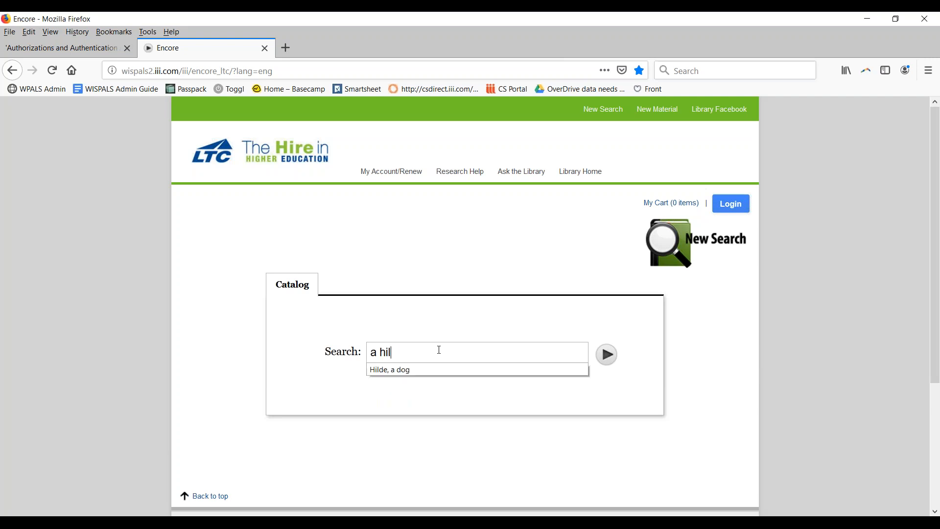
type("de,")
left_click(384, 370)
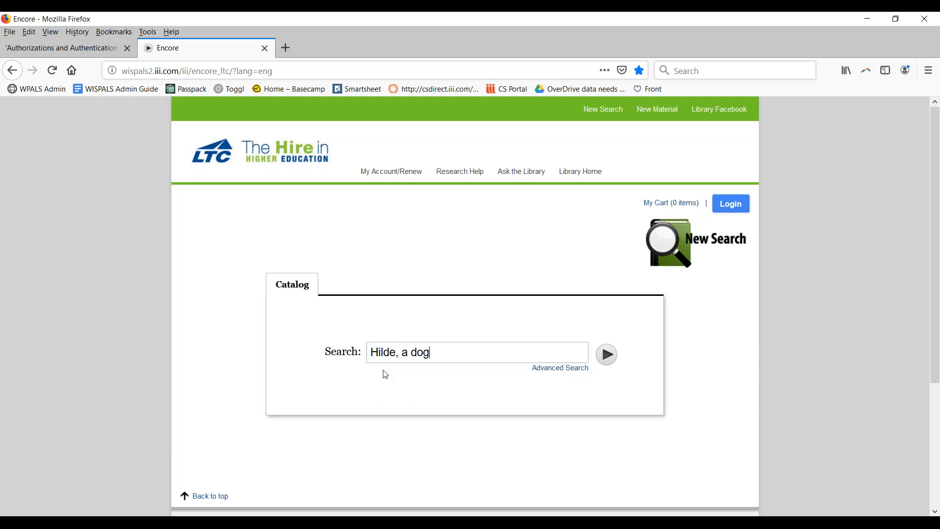
key("Return")
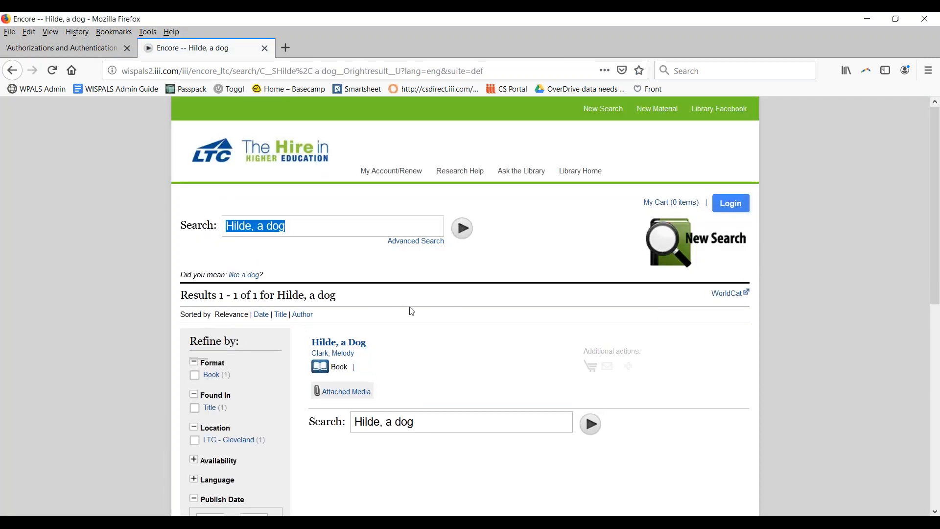
- Open the Hilde, a Dog record, view its attached Hilde, Bad Dog Photo, and return to the record
scroll(396, 309, "down", 4)
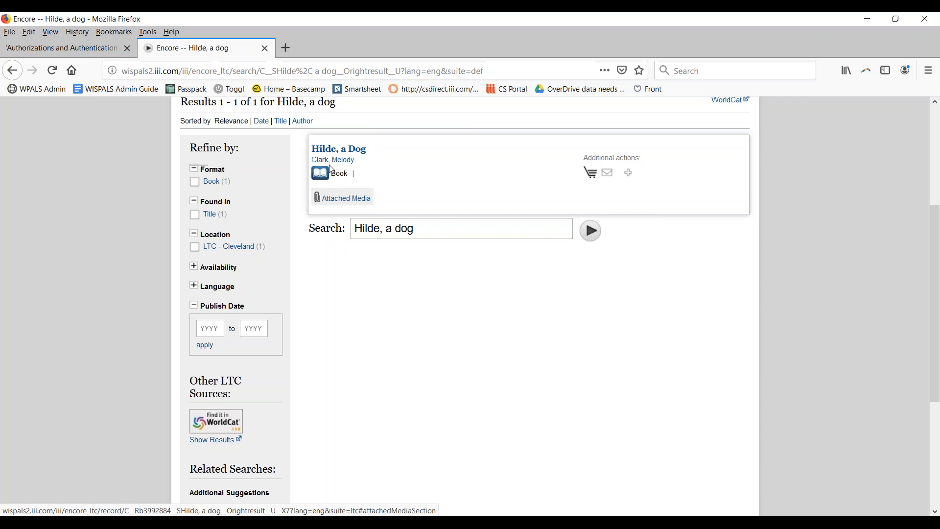
left_click(324, 151)
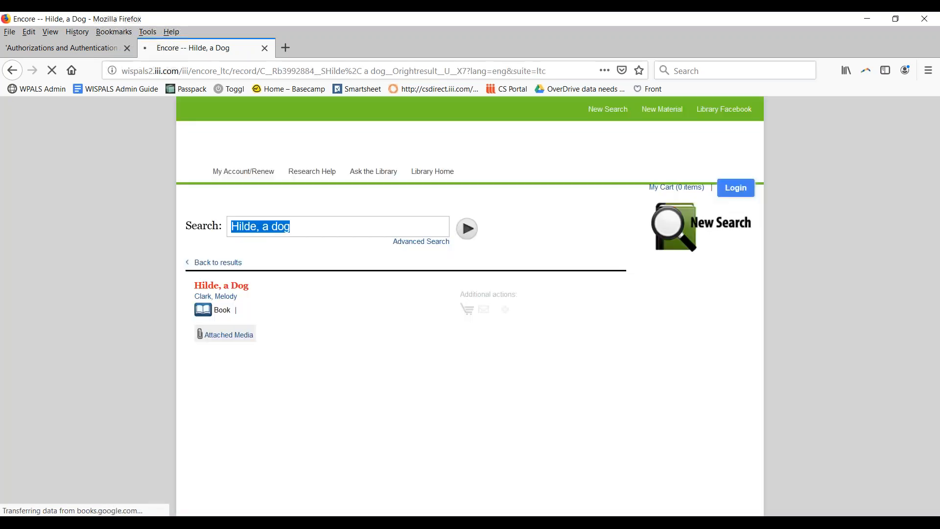
scroll(488, 238, "down", 2)
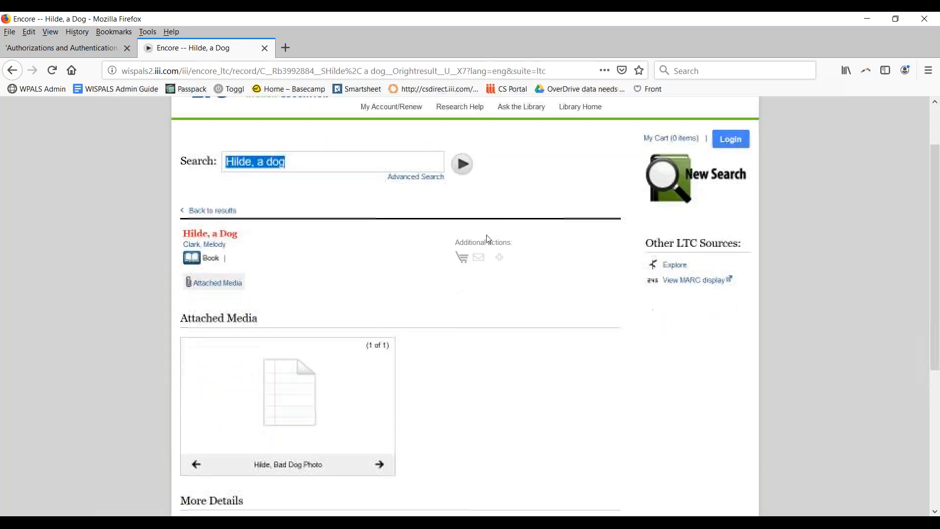
scroll(486, 240, "down", 2)
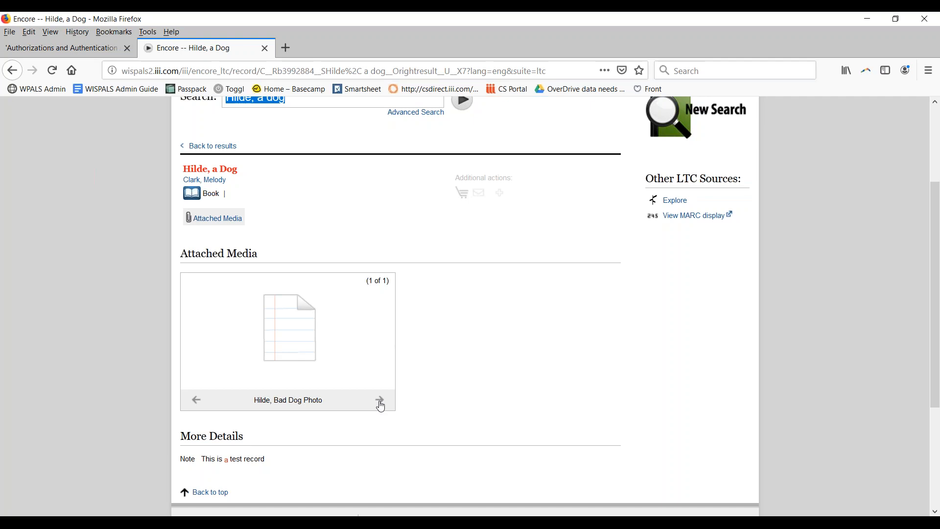
left_click(294, 350)
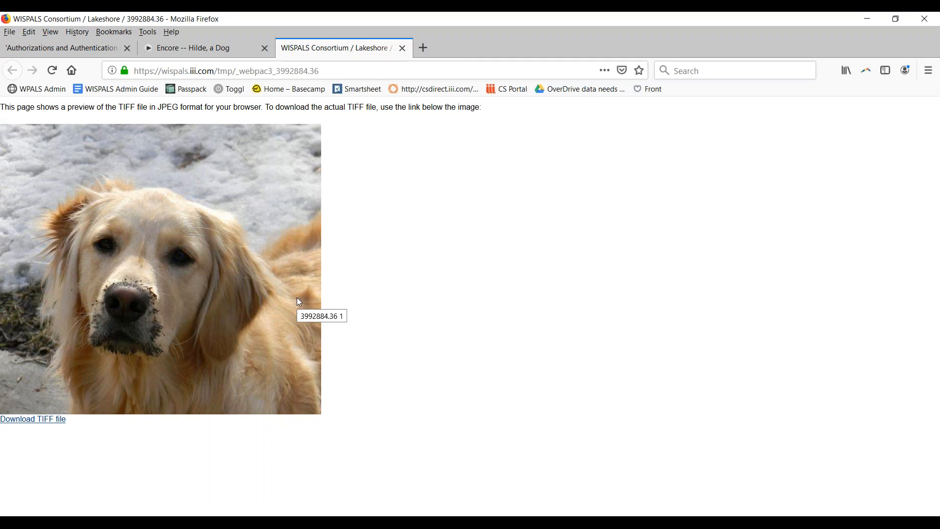
left_click(184, 49)
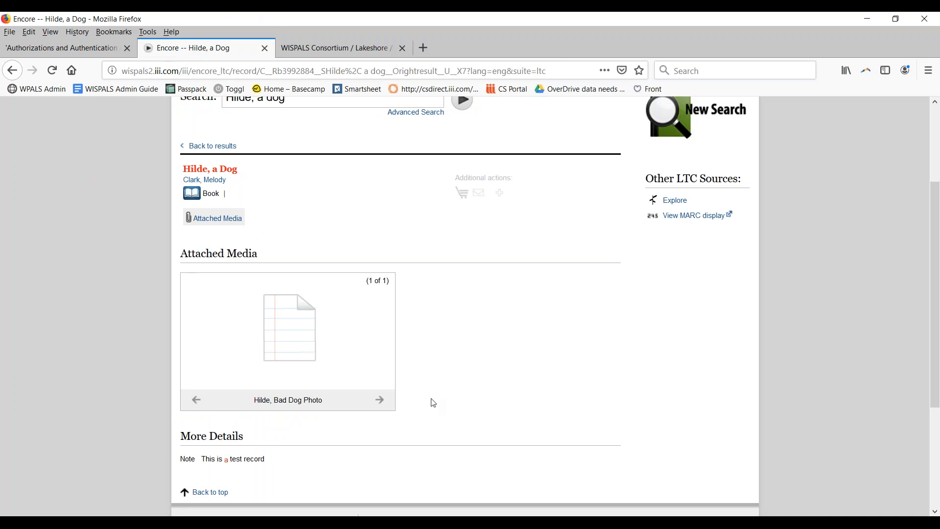
- Switch back to Sierra and close the Hilde, a Dog record without saving its changes
scroll(434, 404, "up", 2)
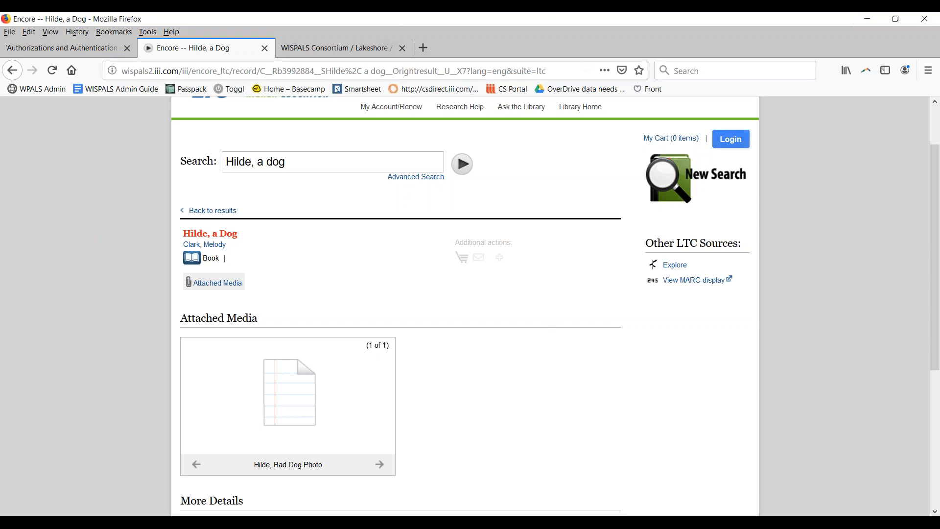
left_click(402, 48)
key("alt+Tab")
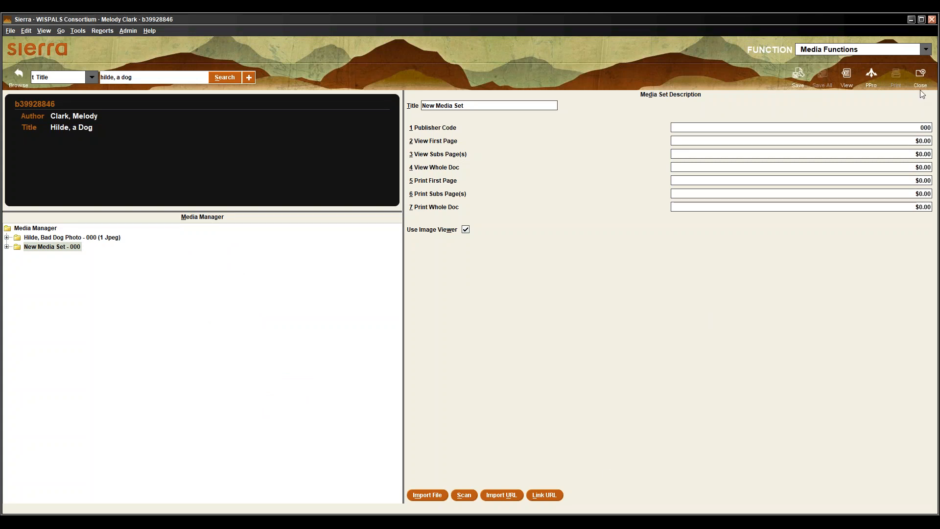
left_click(920, 74)
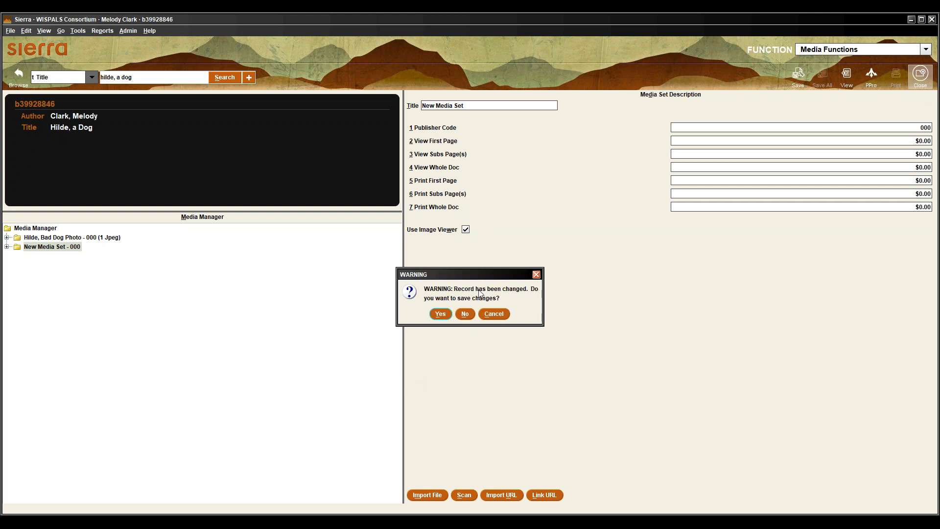
left_click(464, 314)
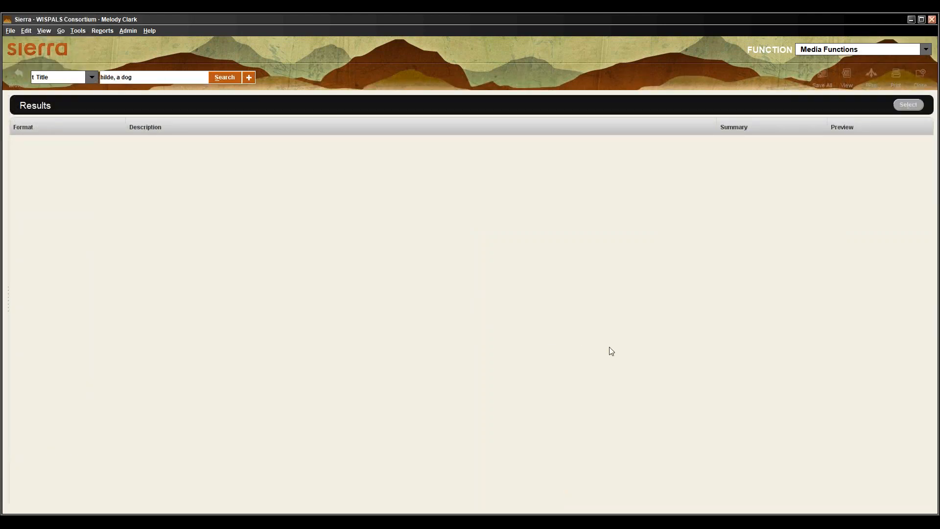
- Change the Sierra function from Media Functions to Funds
left_click(925, 49)
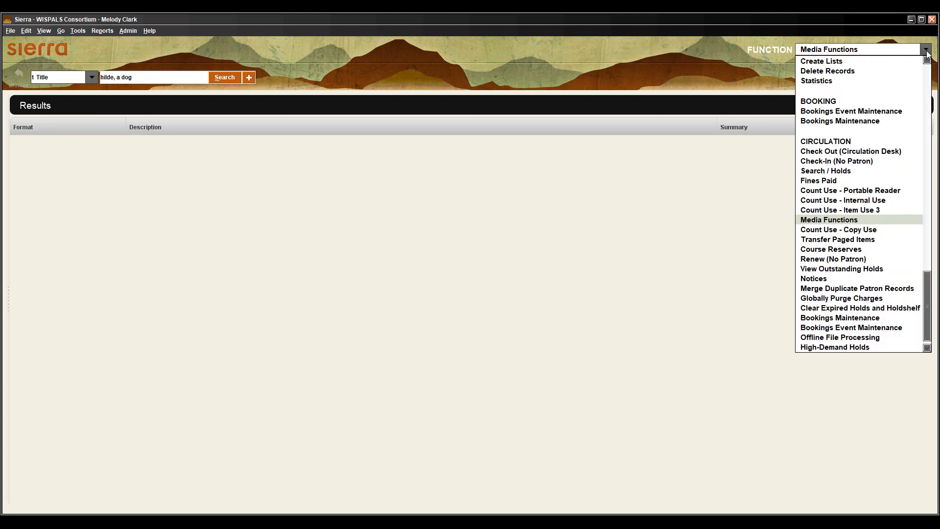
scroll(912, 139, "up", 4)
scroll(912, 139, "up", 8)
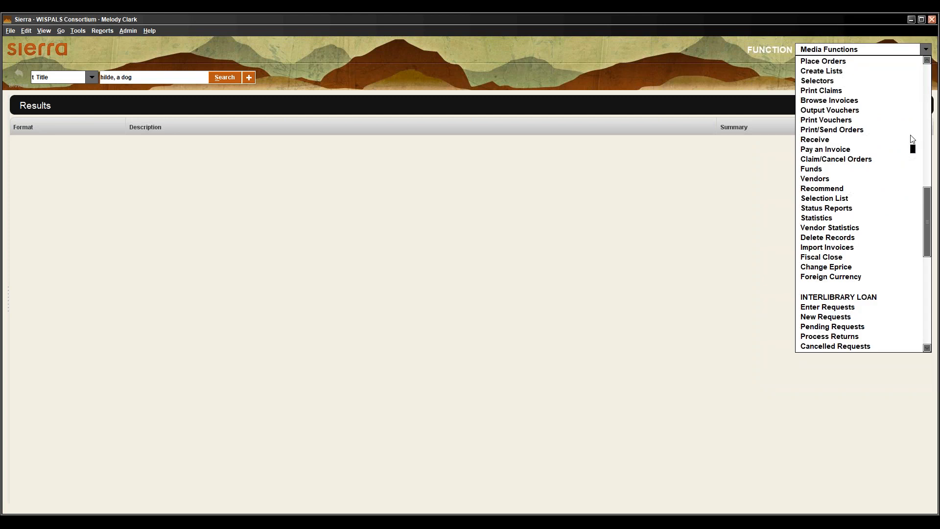
left_click(890, 168)
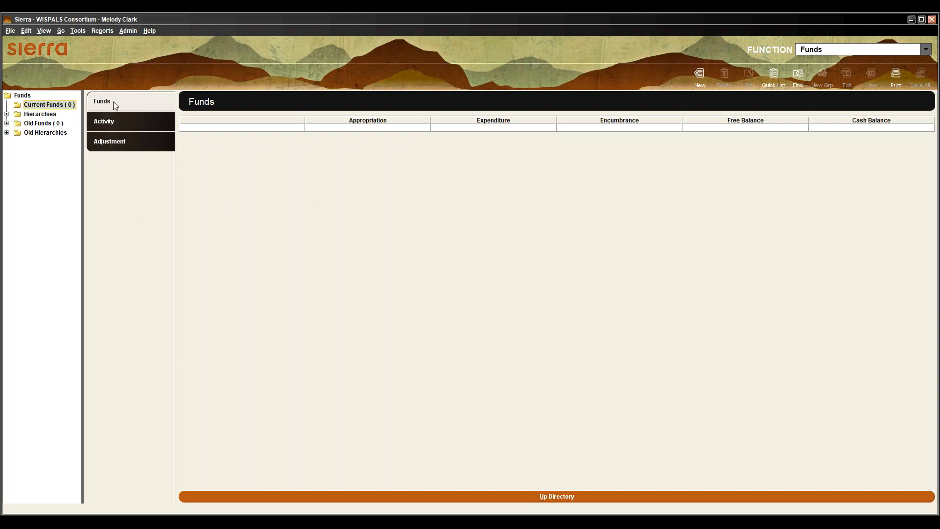
- Open the fund Adjustment view, enable Use Form, and look through the available adjustment types
left_click(114, 144)
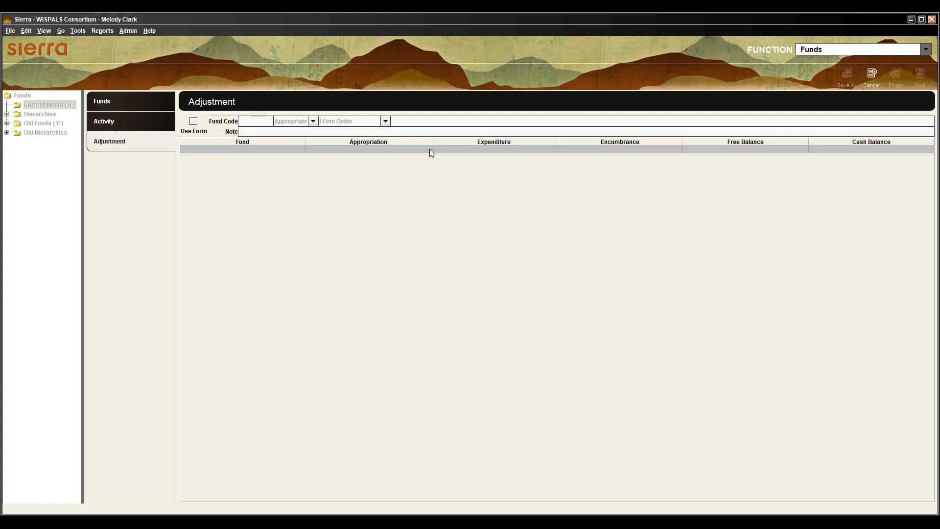
left_click(193, 120)
left_click(312, 120)
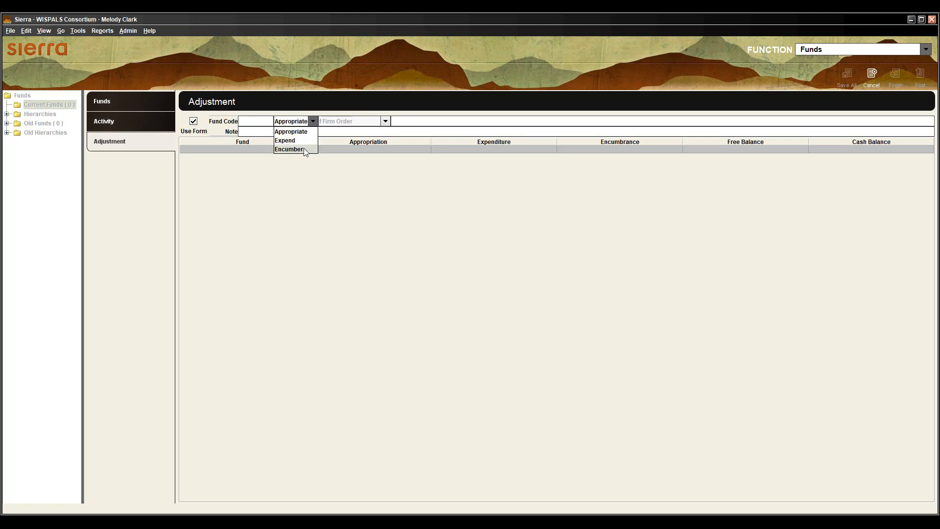
left_click(442, 123)
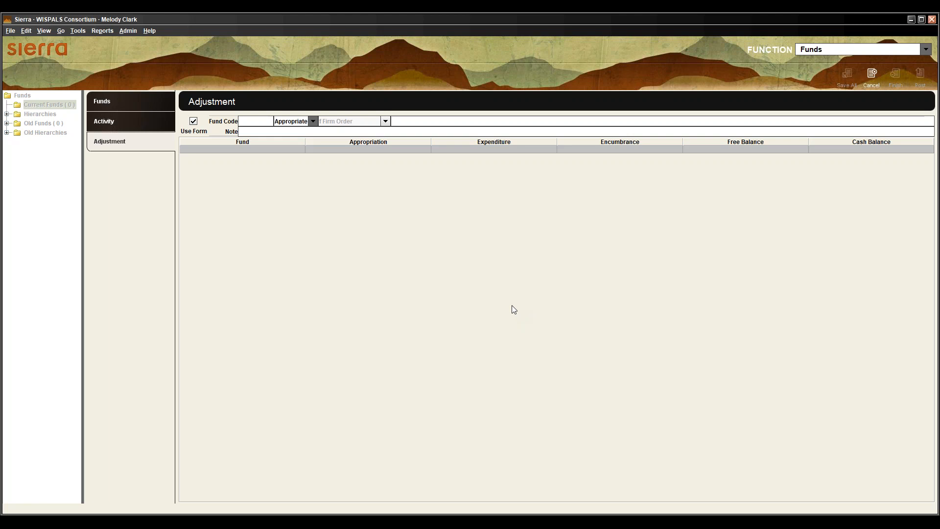
left_click(456, 126)
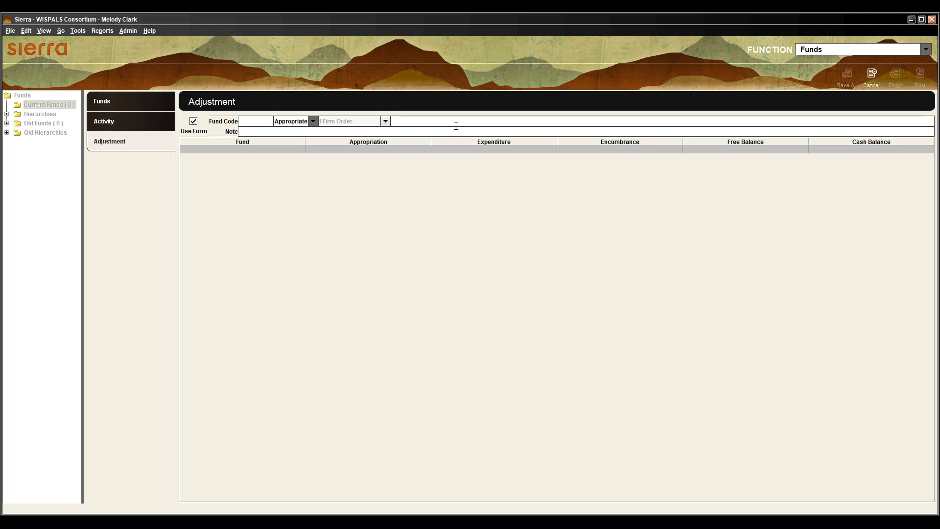
- Review the Funds settings, including Display Form Tool in Fund Adjustment, with the Adjustment form in view, and accept the settings
left_click(128, 31)
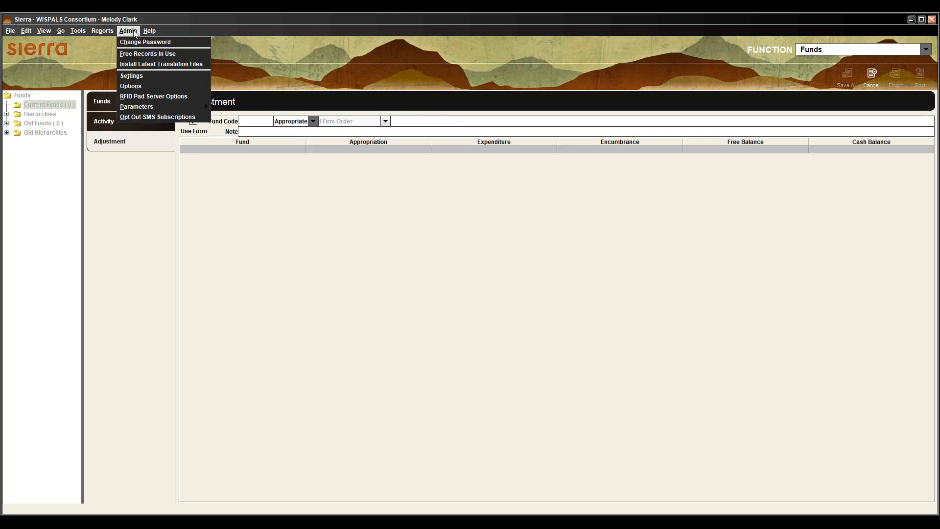
left_click(142, 76)
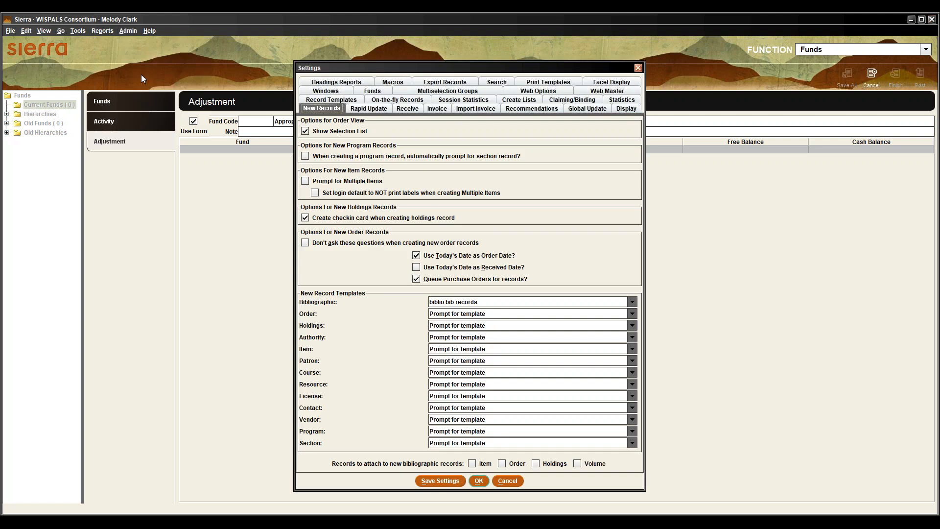
left_click(370, 90)
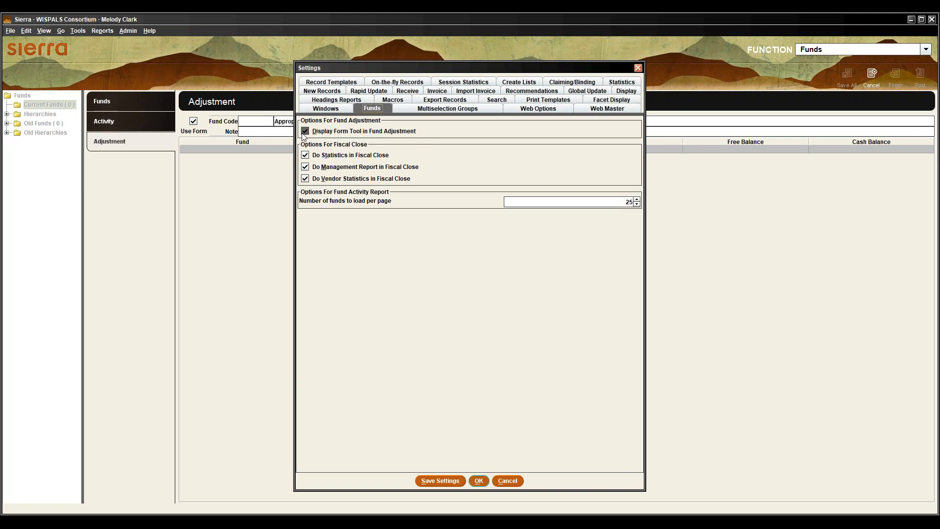
left_click_drag(404, 69, 375, 157)
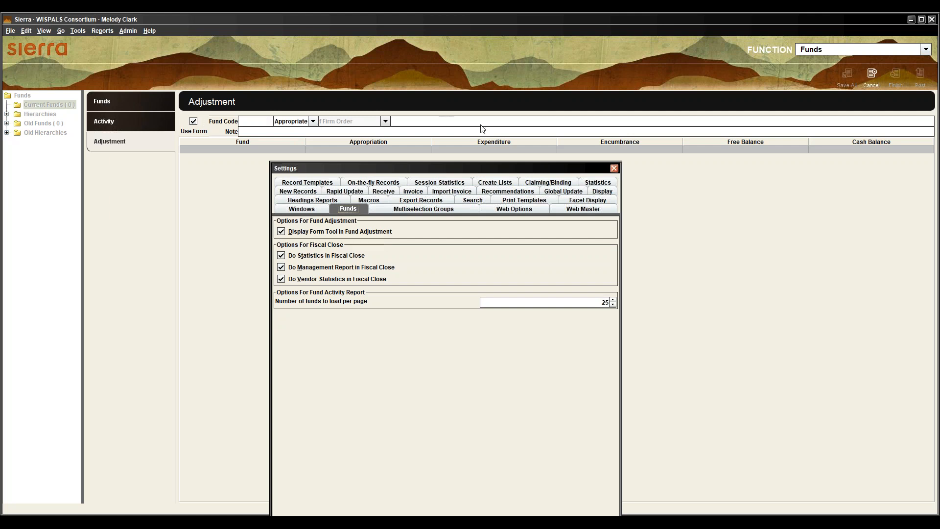
left_click_drag(519, 168, 514, 82)
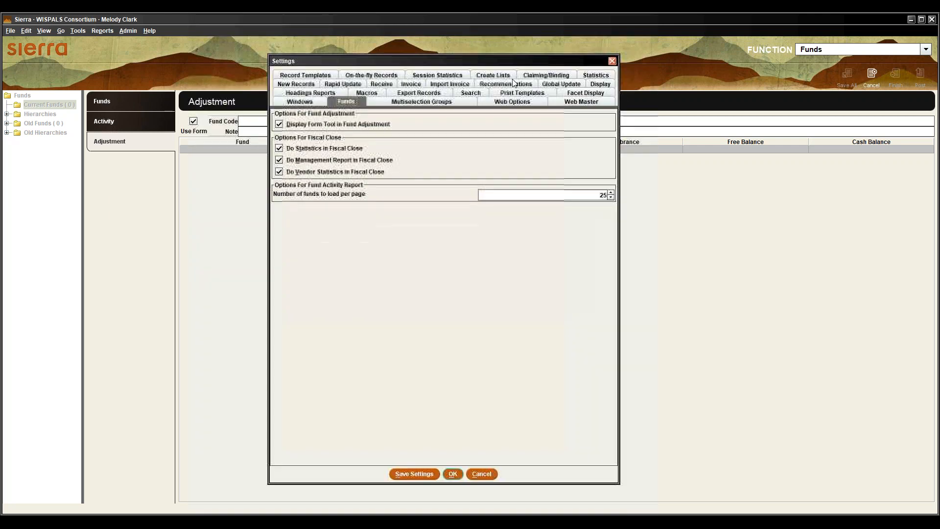
left_click(453, 478)
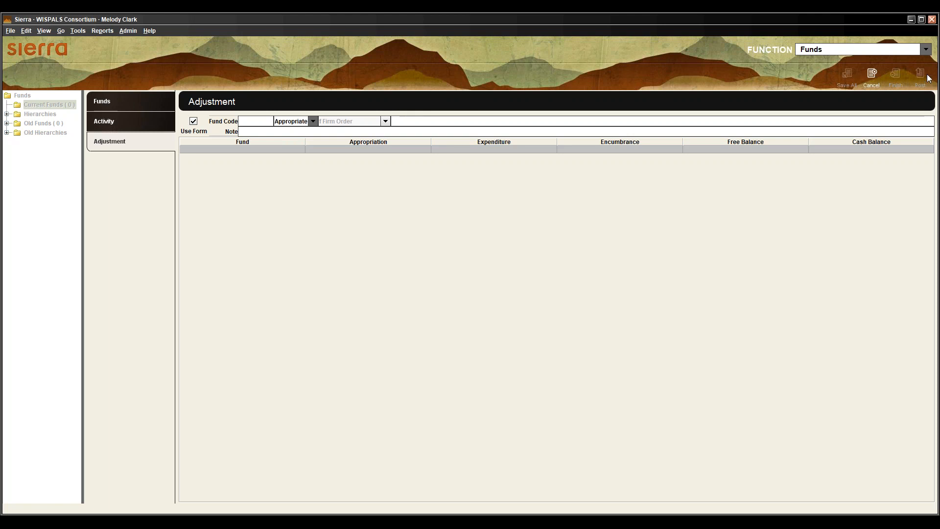
- Change the Sierra function from Funds to Global Update in the Cataloging group
left_click(925, 49)
left_click_drag(929, 141, 927, 86)
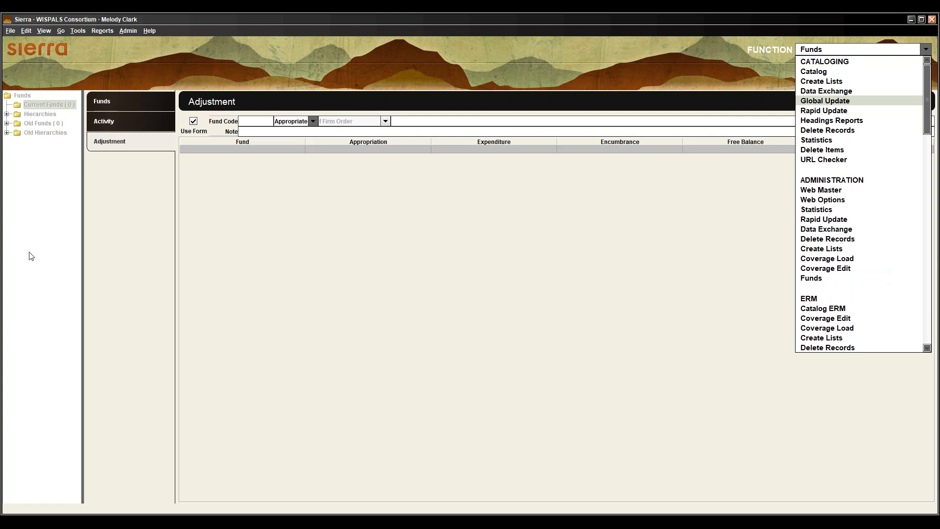
key("Return")
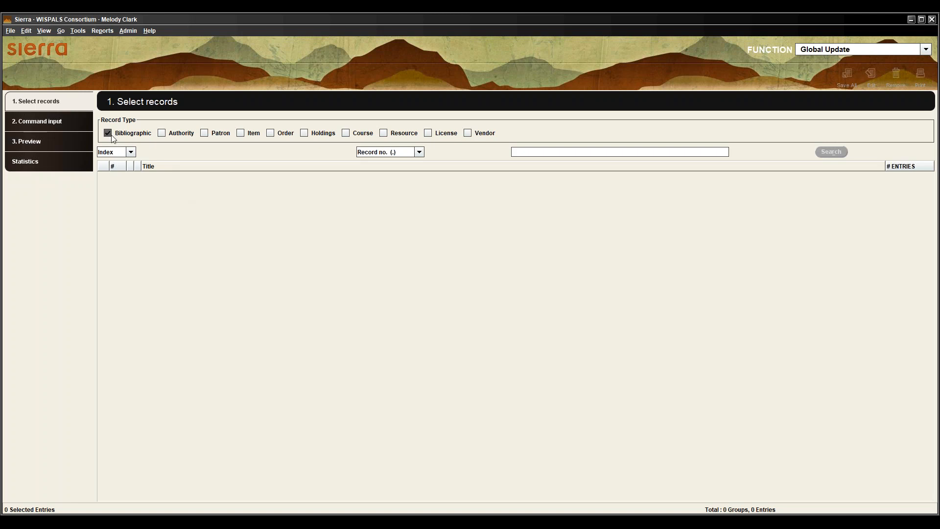
- Try Item as the record type in place of Bibliographic, and restore Bibliographic as the only selected type
left_click(304, 140)
left_click(240, 133)
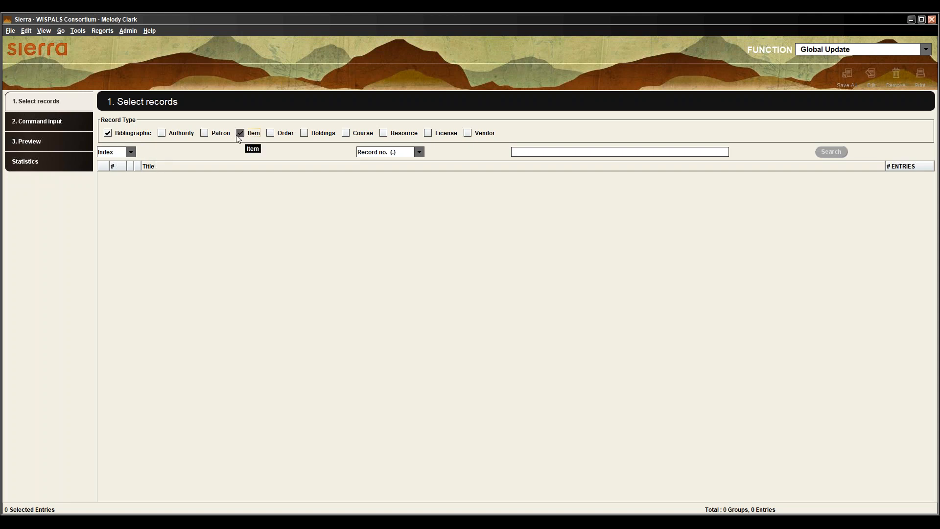
left_click(109, 134)
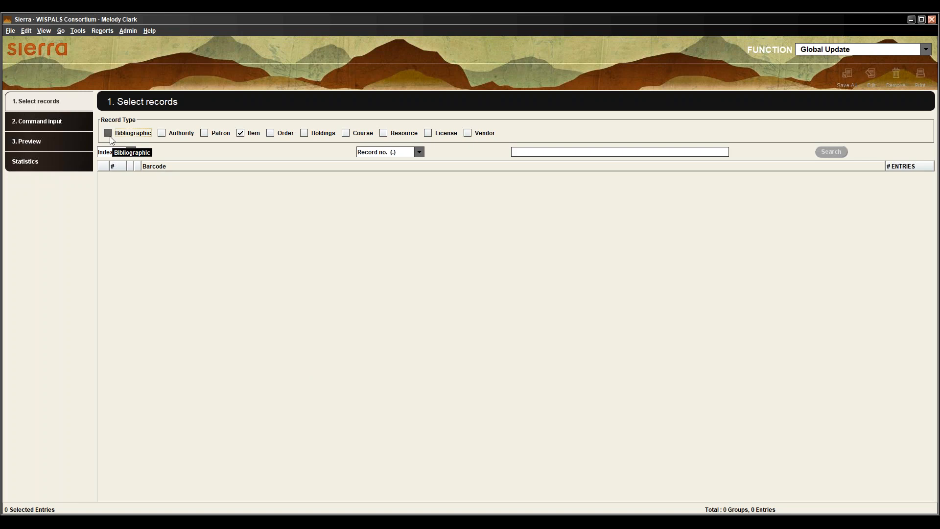
left_click(240, 133)
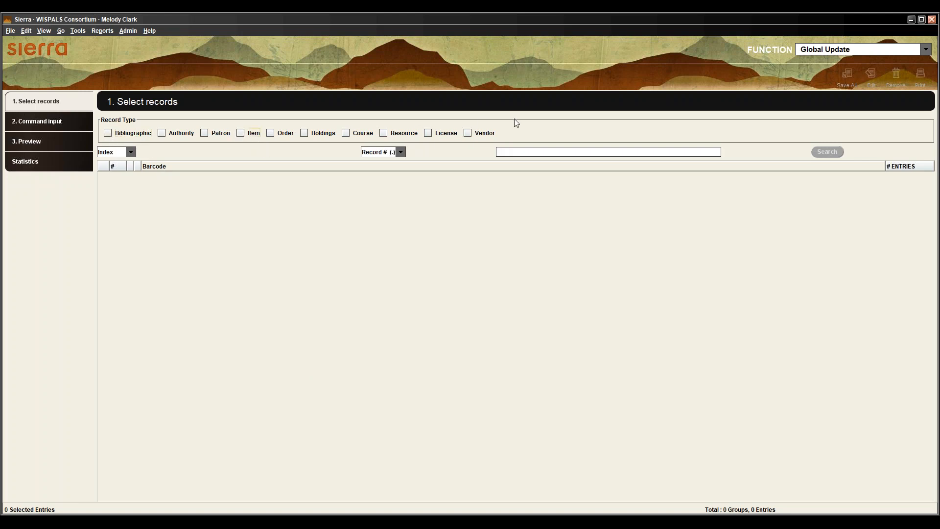
left_click(109, 133)
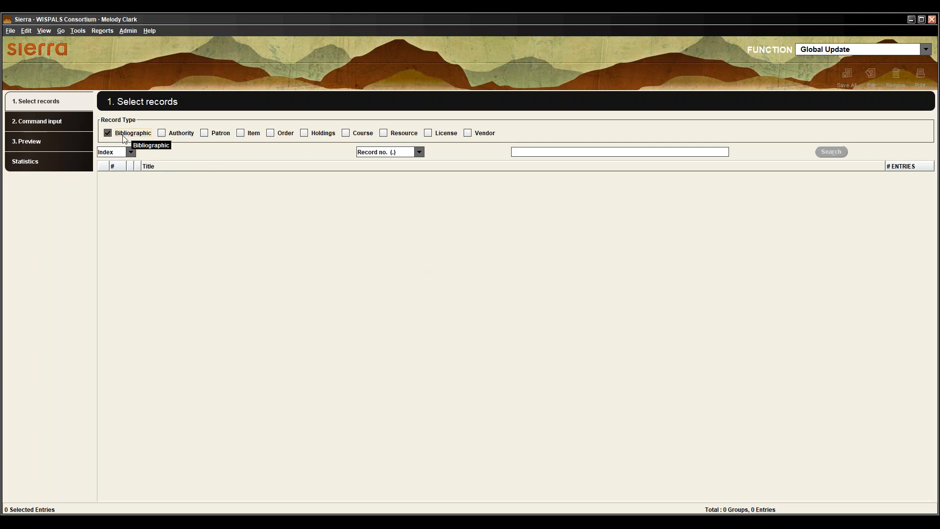
- Retrieve the bibliographic records from the review file "22. WISCAL Ebooks 11-23"
left_click(130, 153)
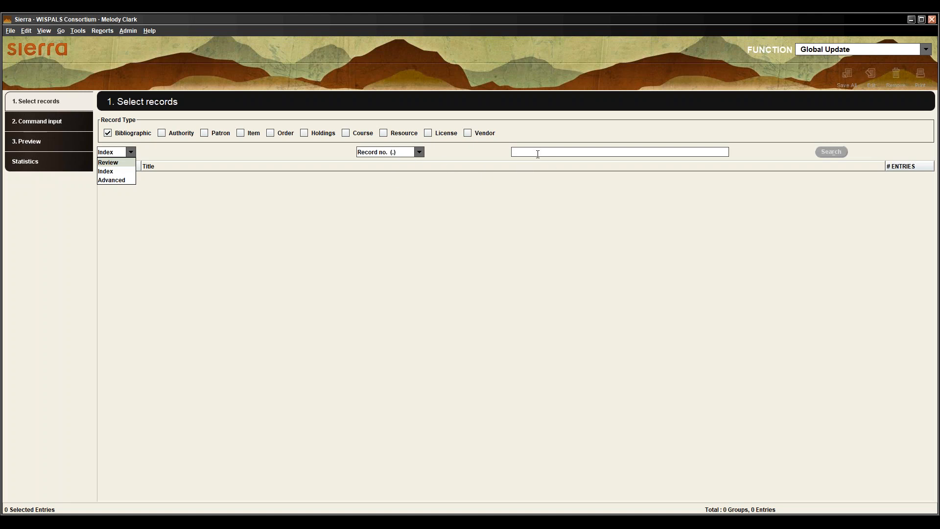
left_click(120, 163)
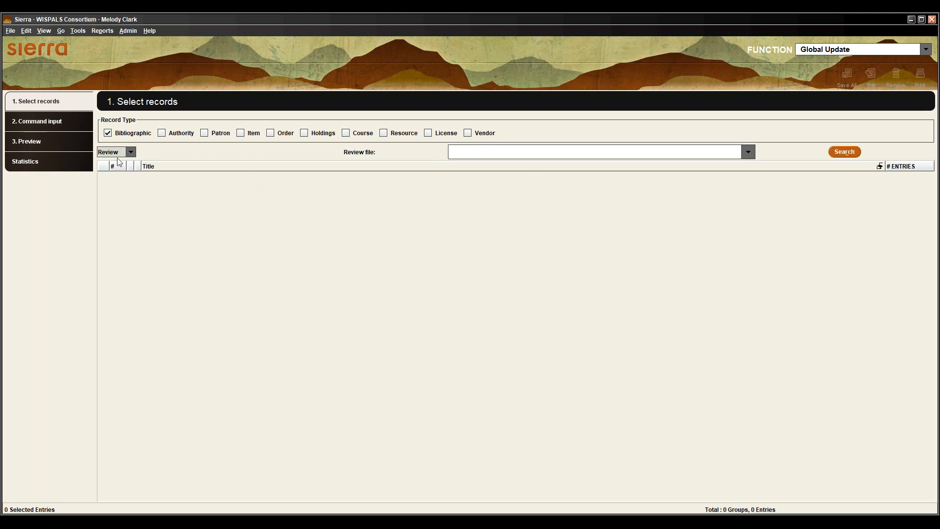
left_click(748, 152)
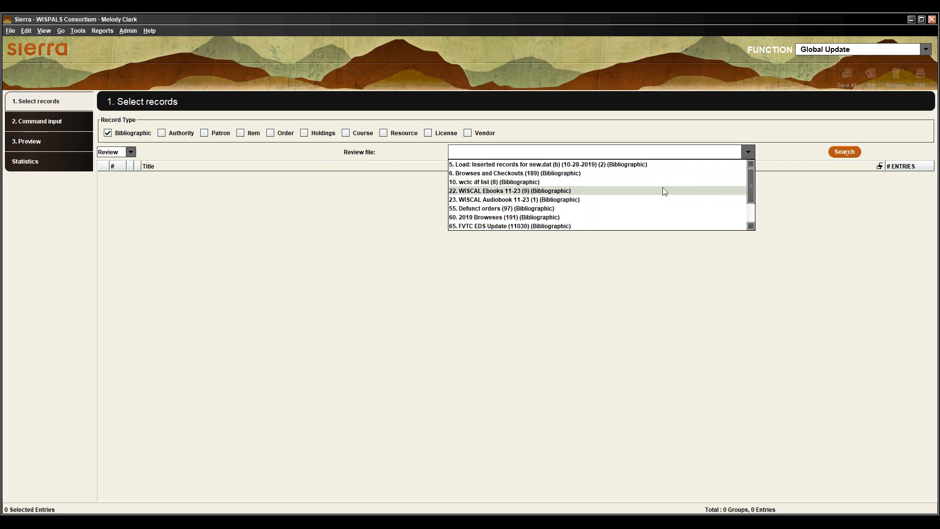
left_click(644, 191)
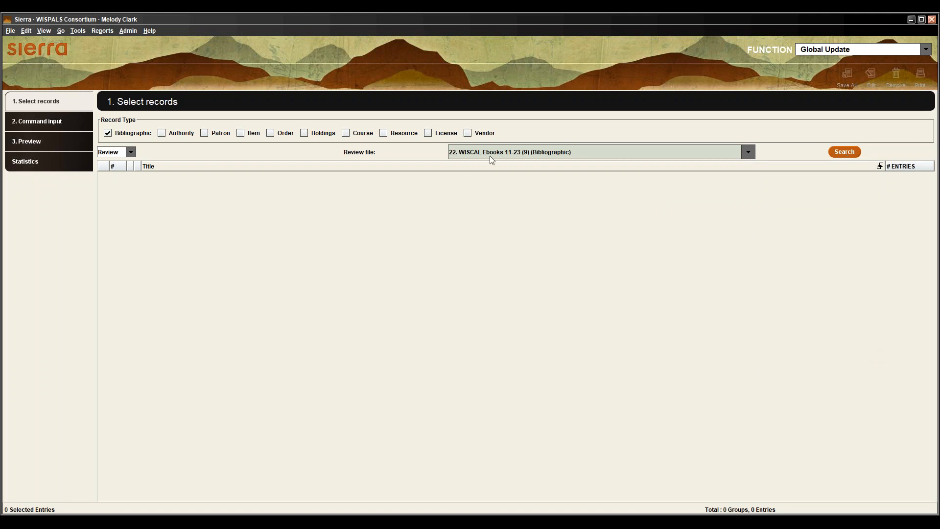
left_click(841, 151)
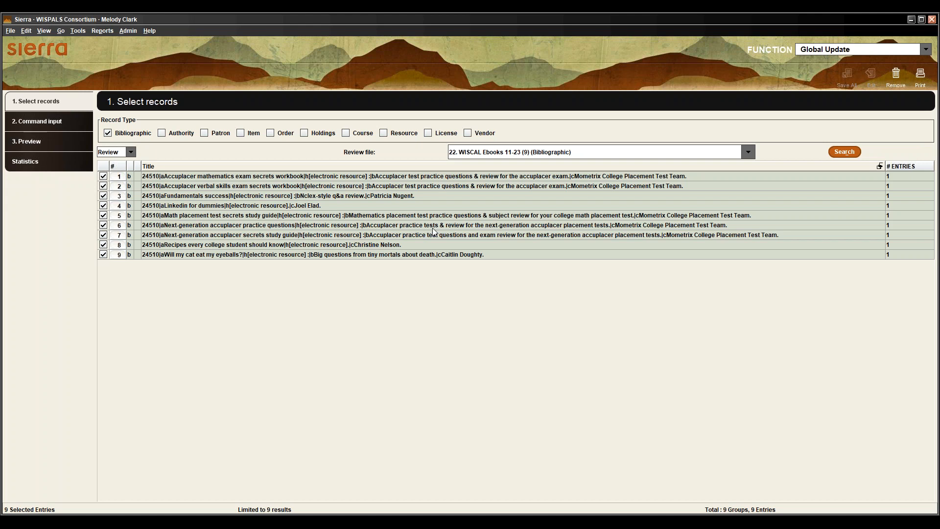
- Go to Command input and start a new Change fixed-length field command for the selected records
left_click(39, 126)
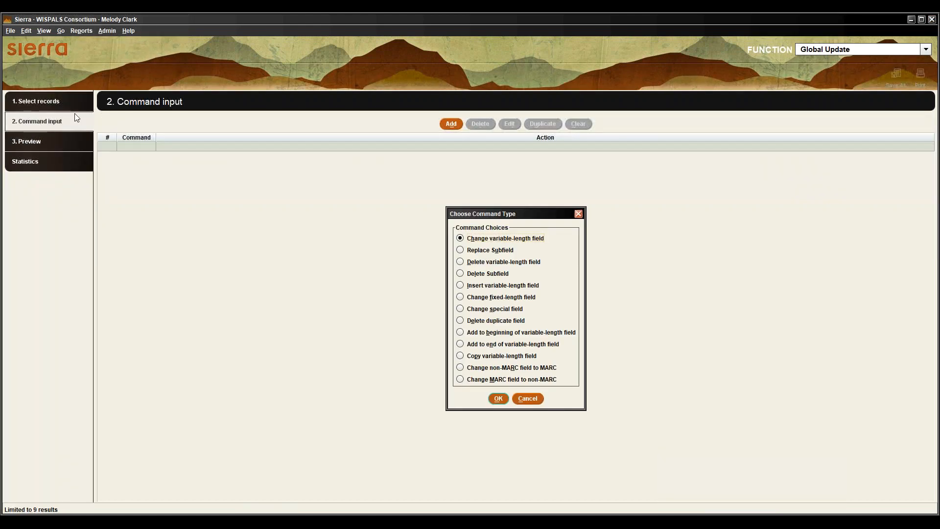
left_click_drag(513, 215, 488, 192)
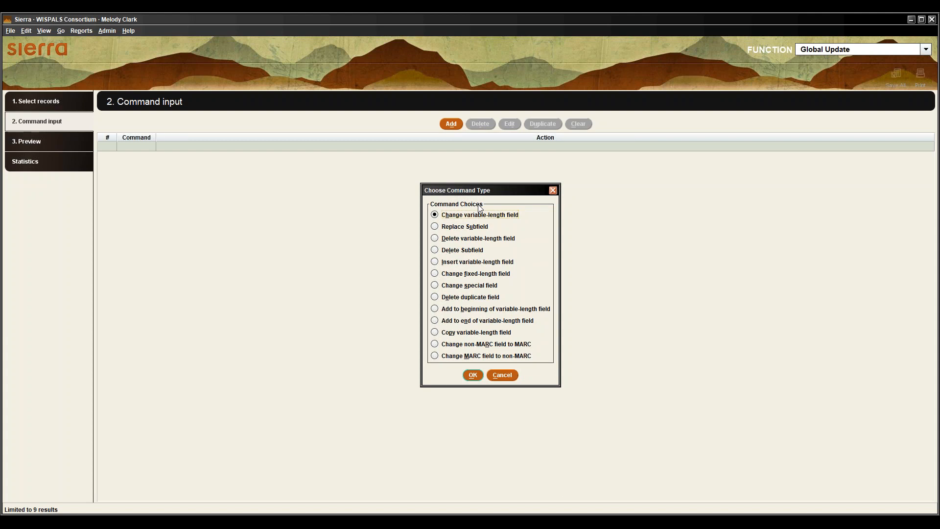
left_click_drag(481, 189, 484, 166)
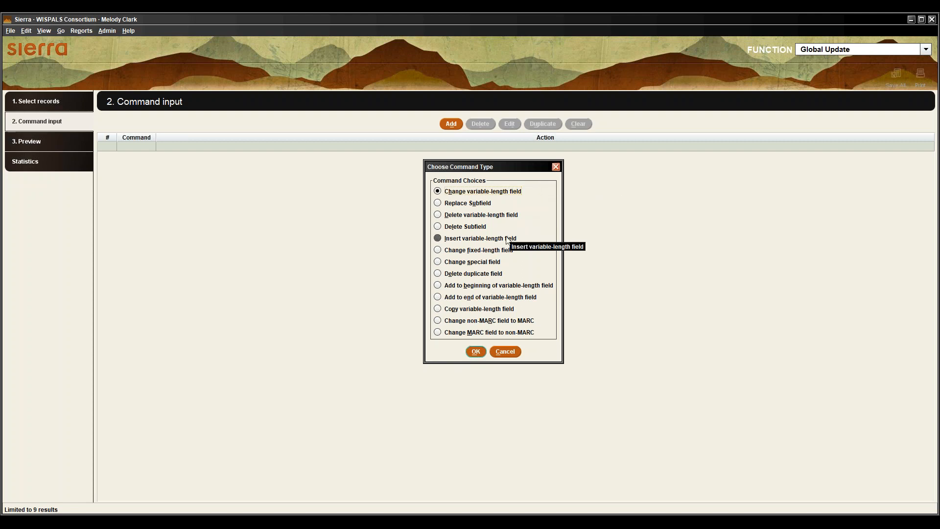
left_click(453, 251)
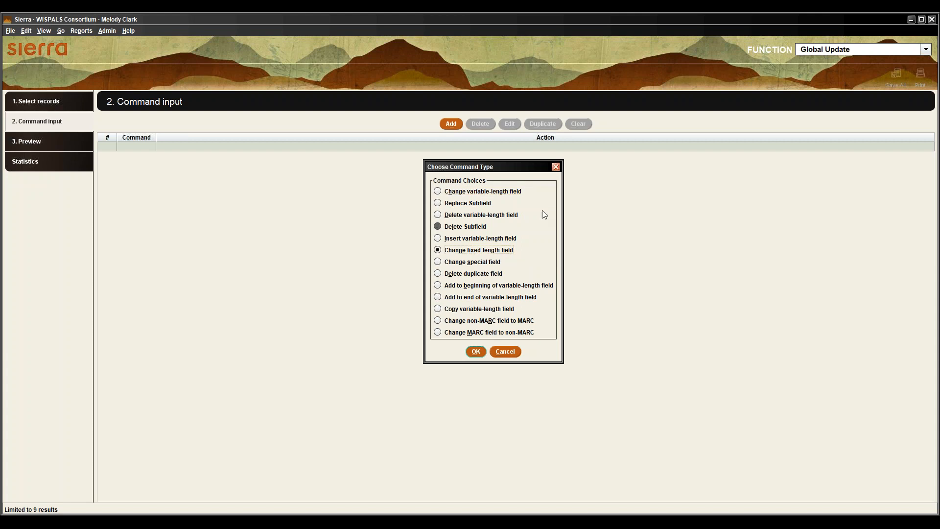
left_click_drag(519, 171, 486, 170)
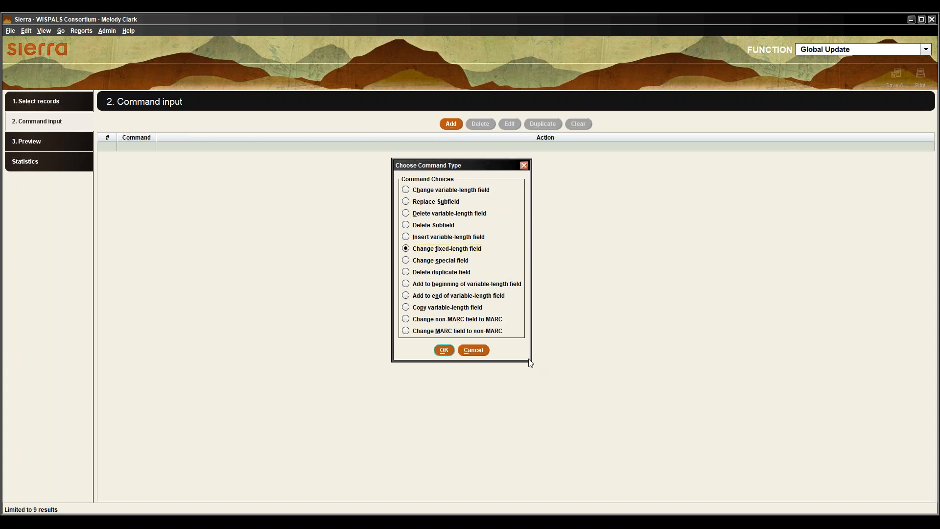
left_click_drag(529, 363, 570, 383)
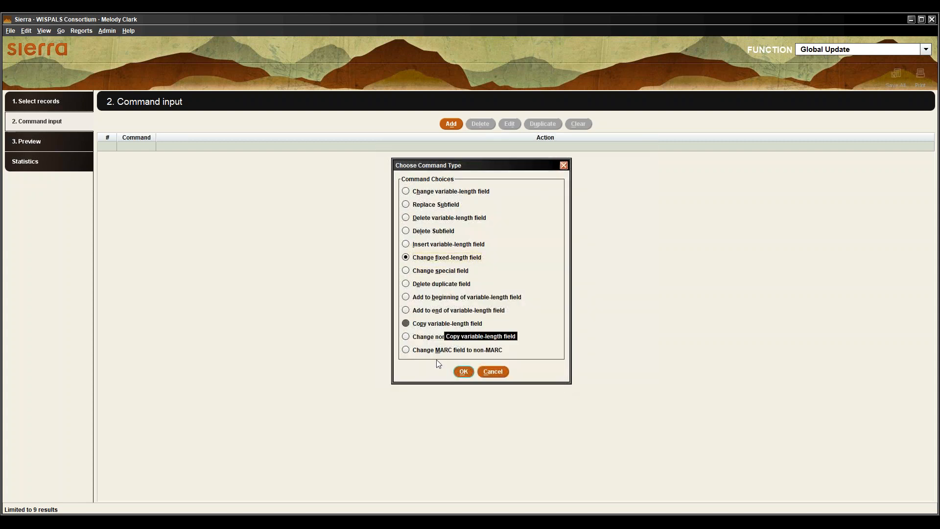
left_click(464, 373)
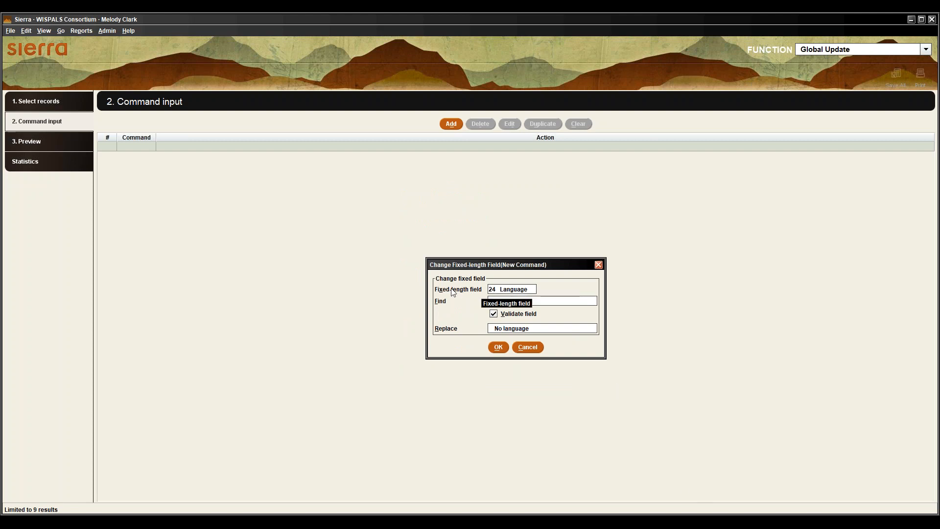
- Define the fixed-field command to change Location from any value to awiod WISCAL OverDrive, with validation on
double_click(490, 292)
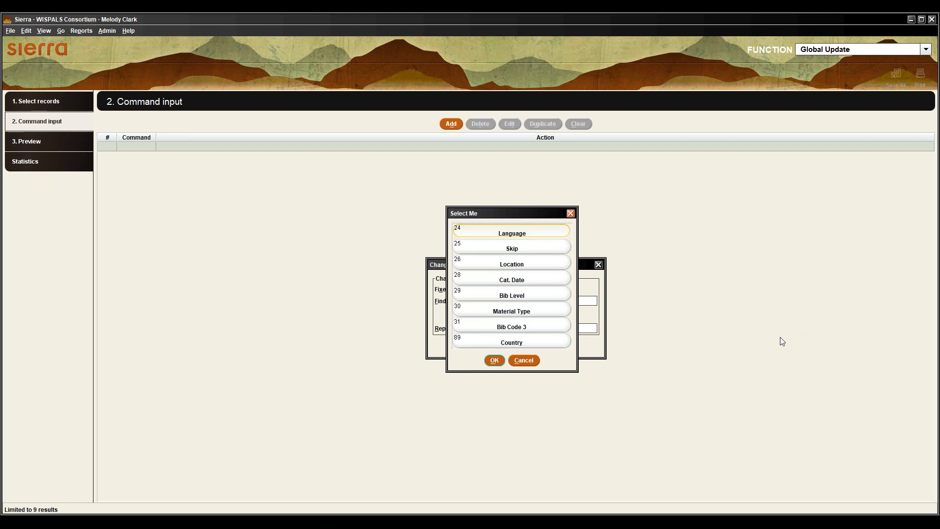
left_click(532, 262)
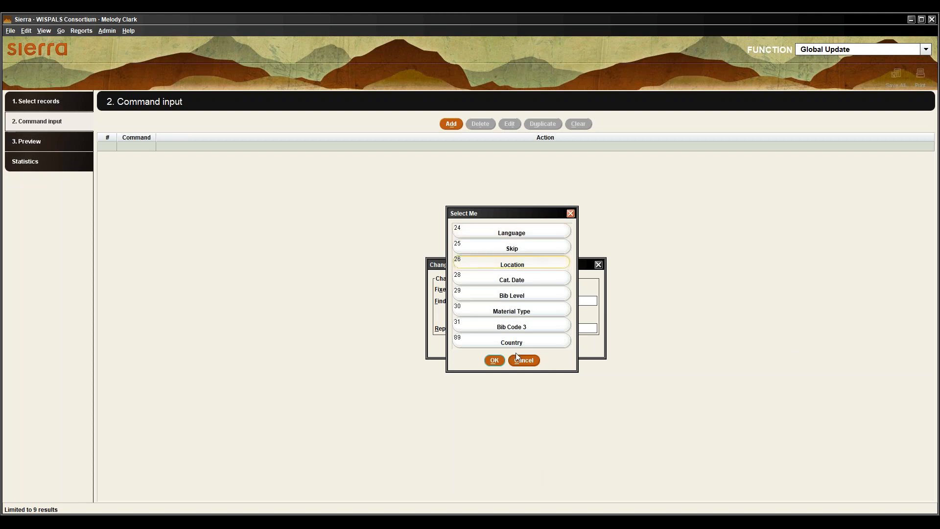
left_click(494, 359)
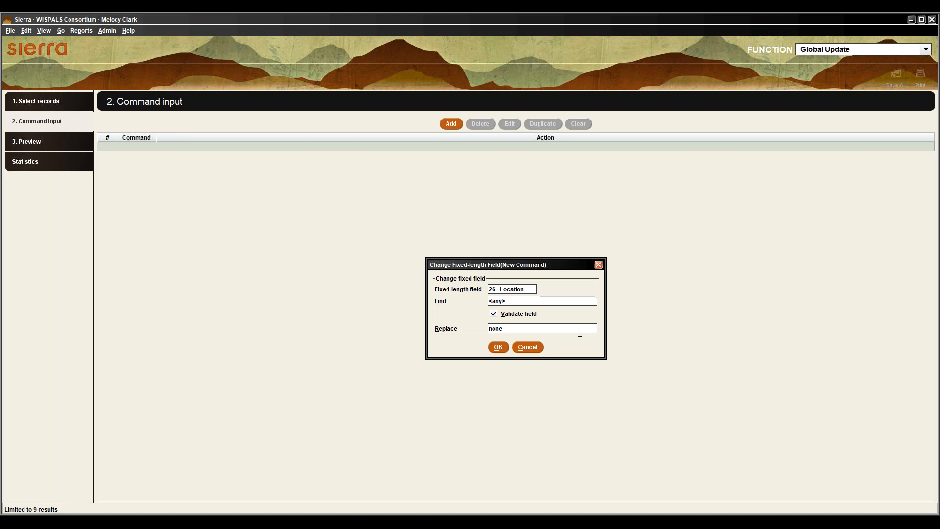
left_click(538, 327)
double_click(538, 326)
type("awiod")
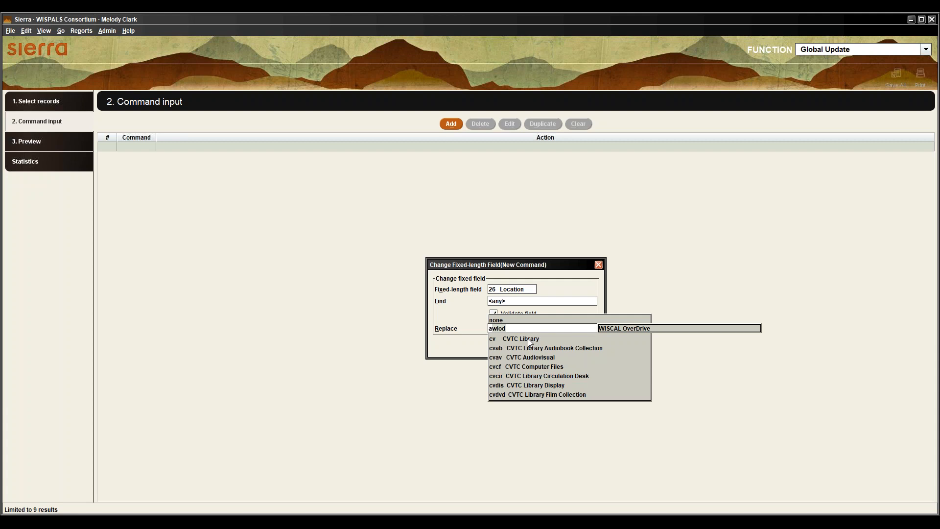
key("Return")
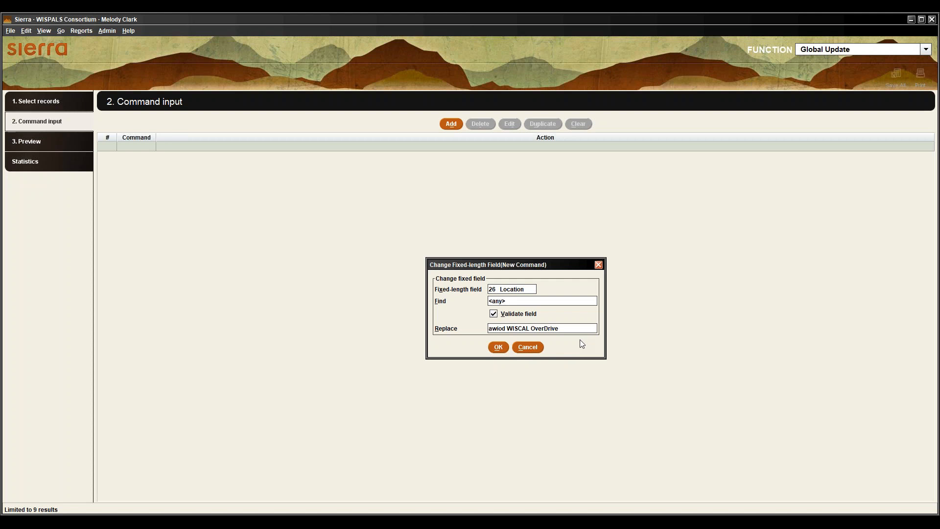
left_click(499, 349)
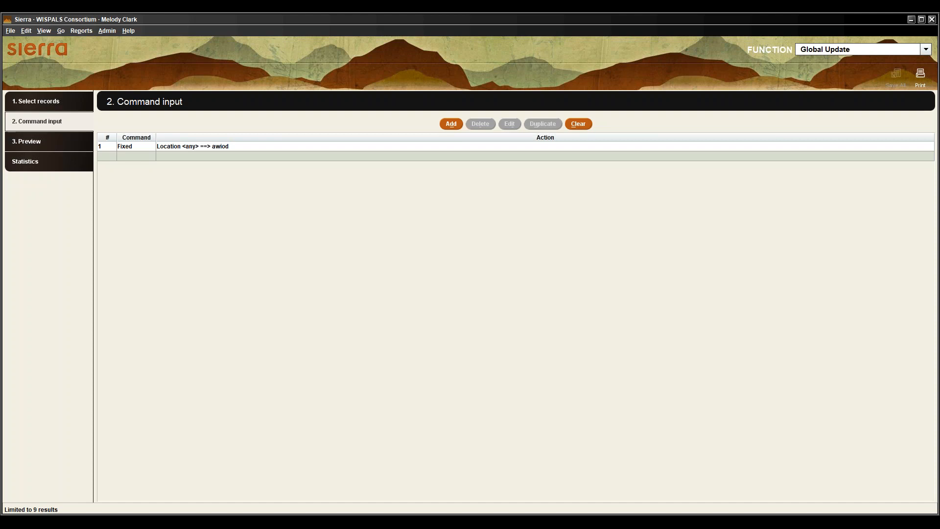
- Add an Insert variable-length field command with field group tag Note, MARC tag 599 and data "Gateway Technical College"
left_click(451, 125)
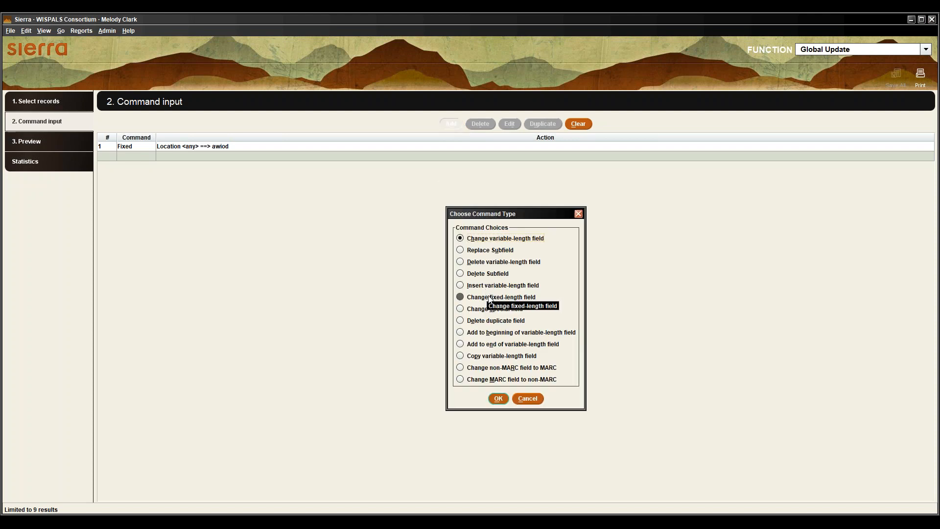
left_click_drag(522, 214, 509, 178)
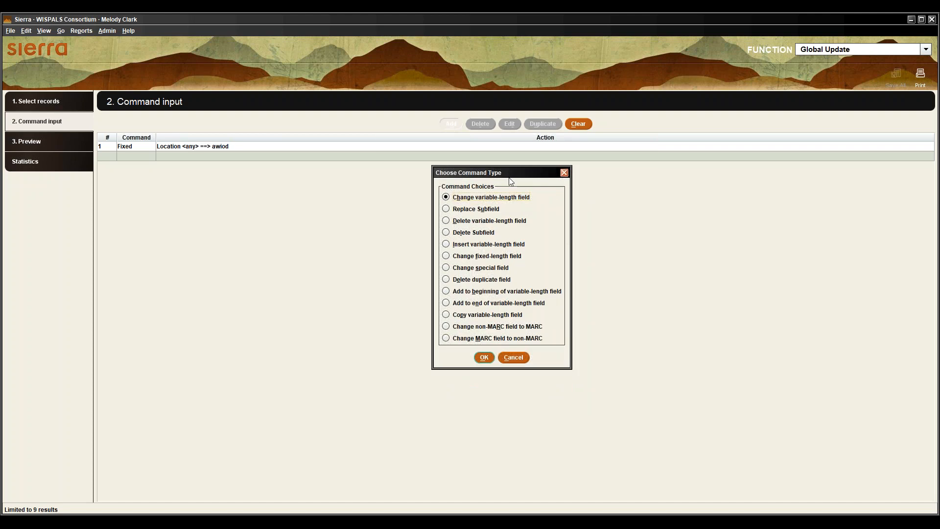
left_click(517, 246)
left_click(485, 355)
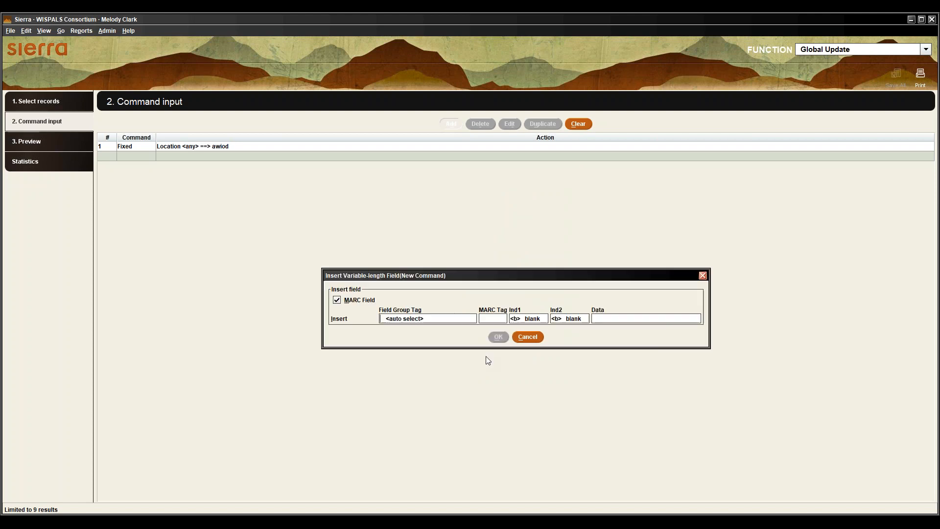
left_click_drag(533, 284, 486, 249)
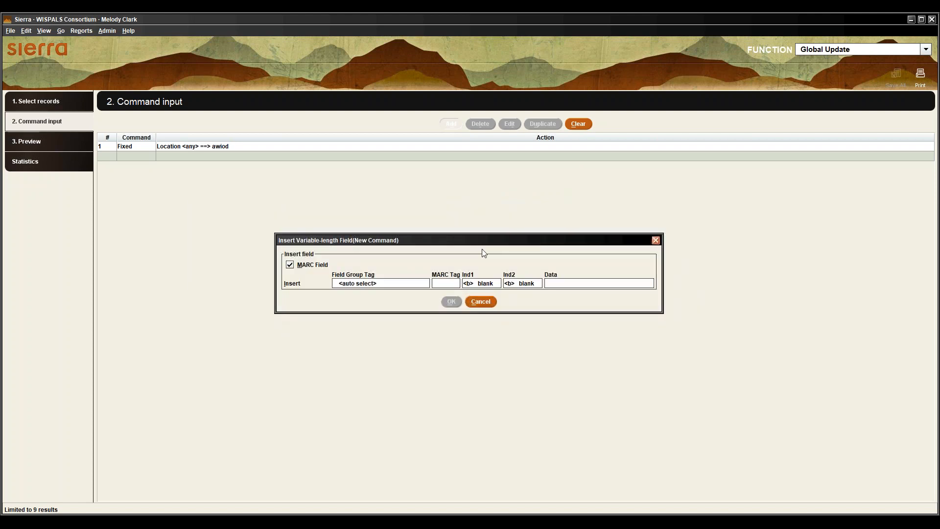
left_click(338, 284)
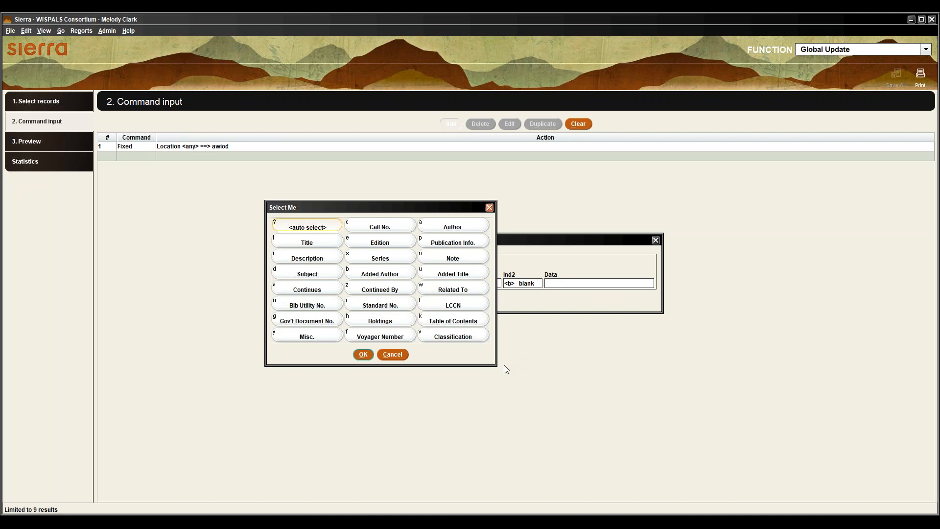
left_click(480, 263)
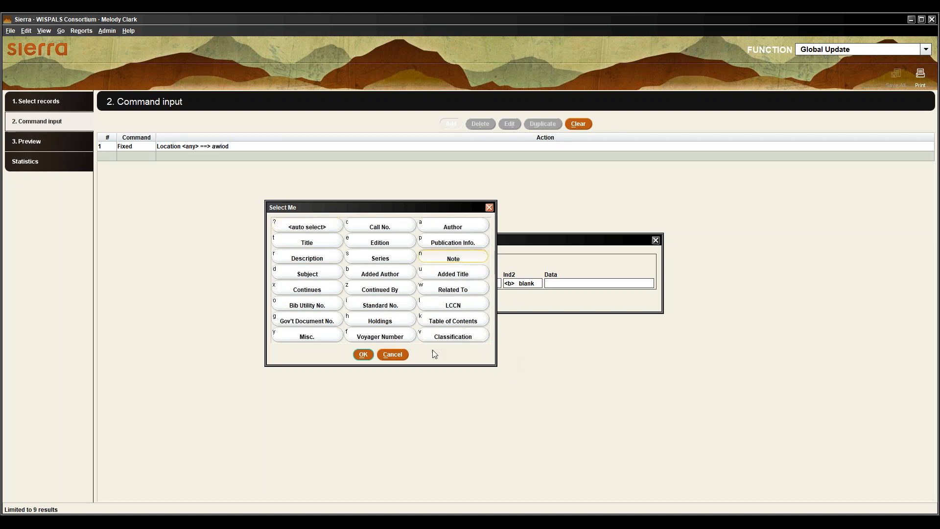
left_click(363, 354)
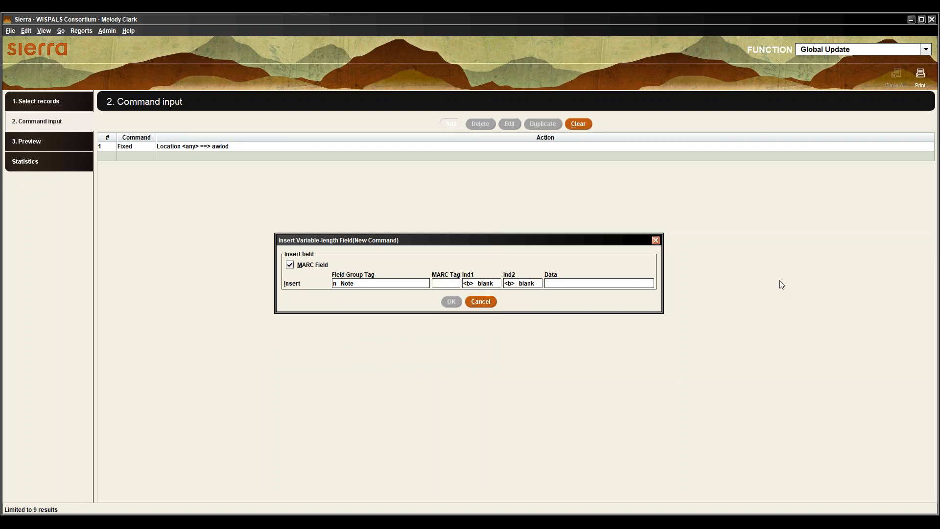
type("599")
left_click(611, 284)
type("Gateway Technical College")
left_click(452, 301)
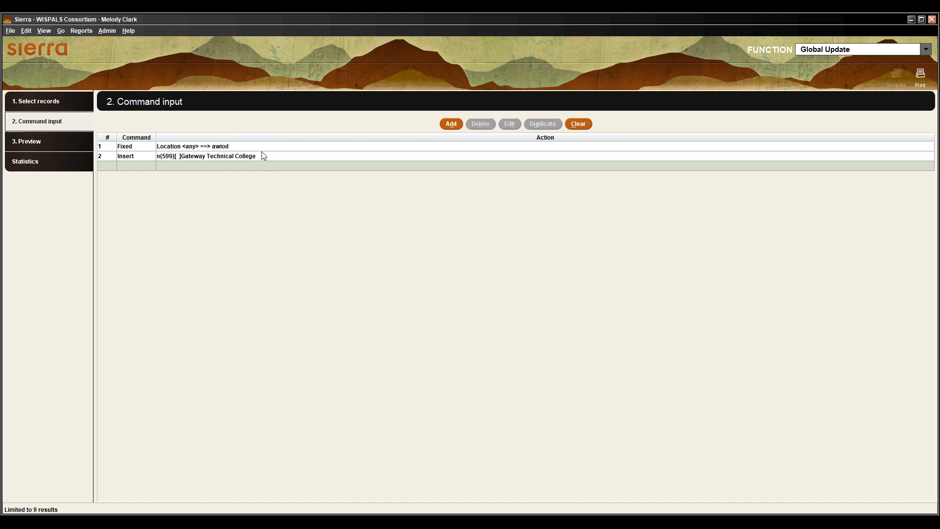
- Duplicate the Gateway Technical College insert command and change the copy's data to "Chippewa Valley Technical College"
left_click(171, 156)
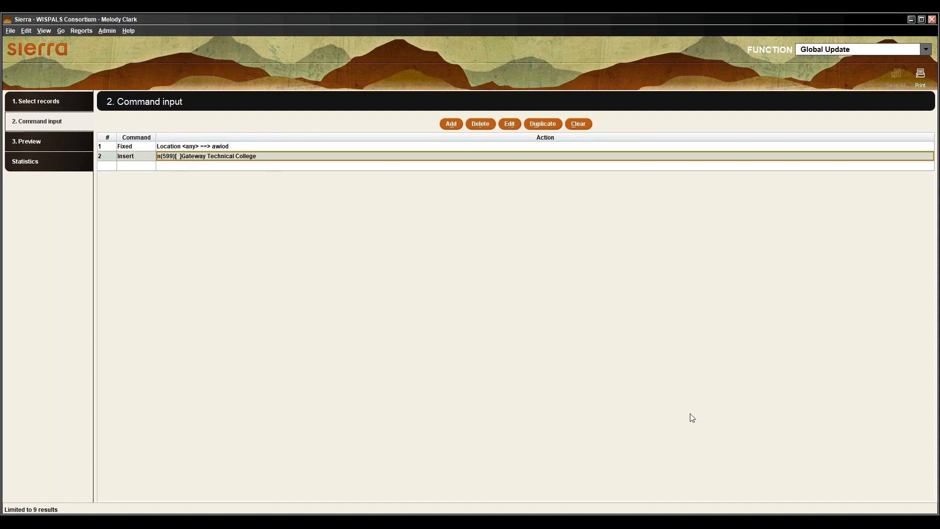
left_click(542, 124)
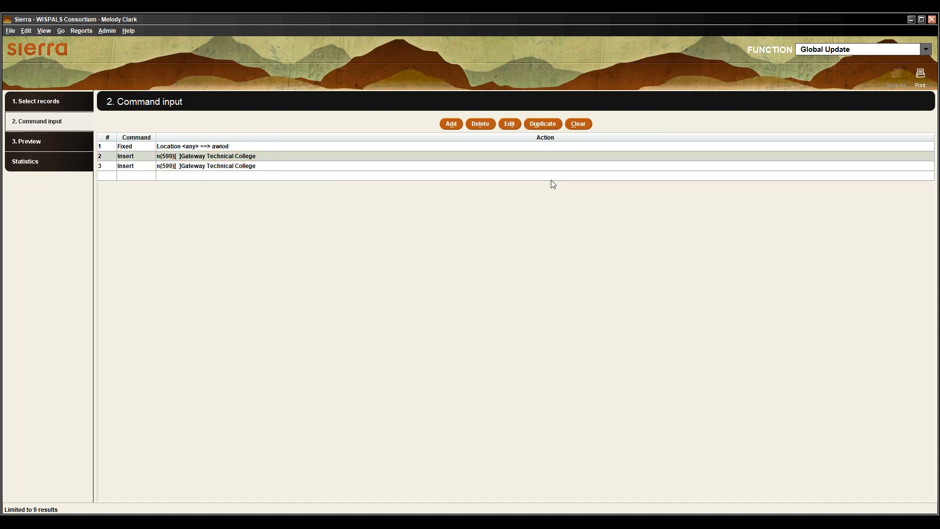
left_click(203, 166)
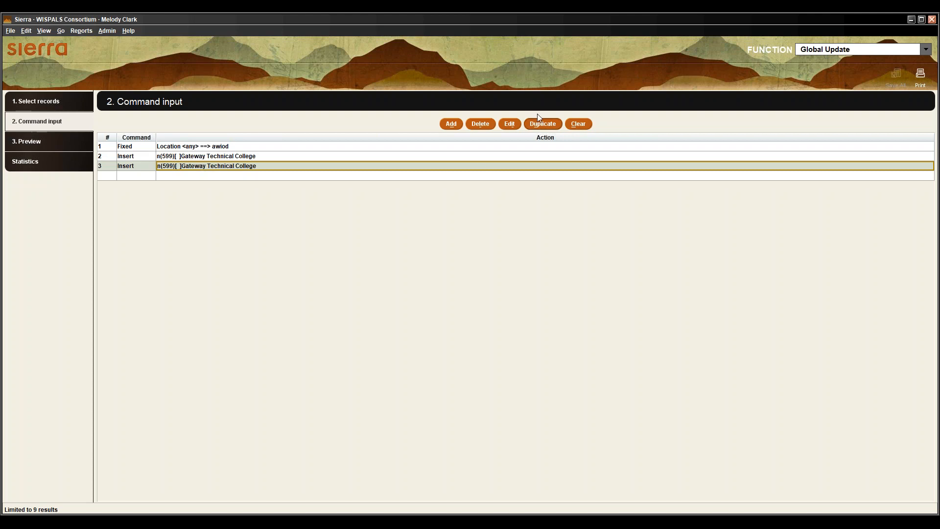
left_click(509, 126)
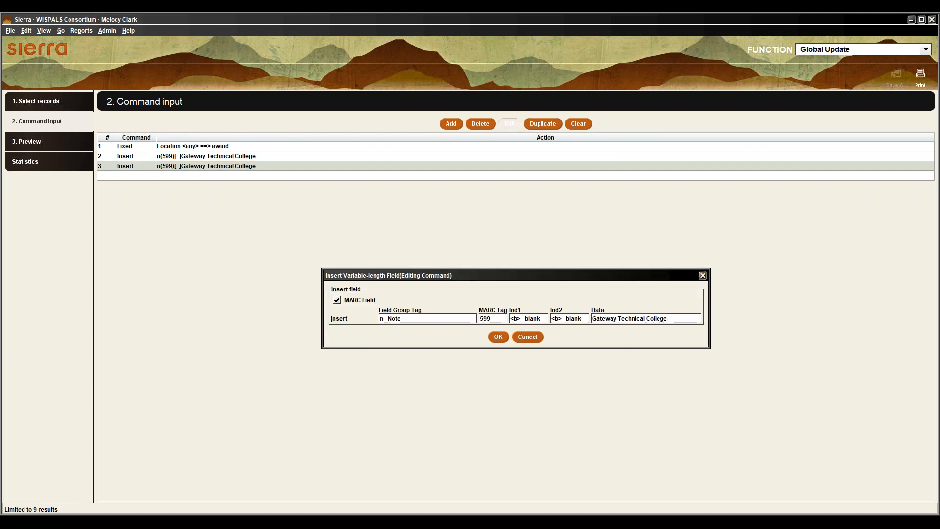
triple_click(618, 322)
left_click_drag(618, 321, 592, 321)
type("Chippewa Valley")
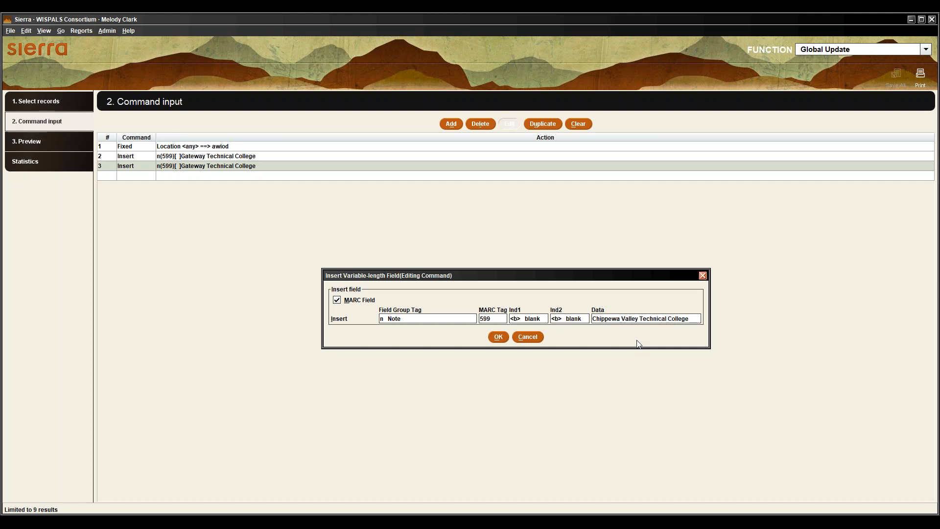
left_click(497, 337)
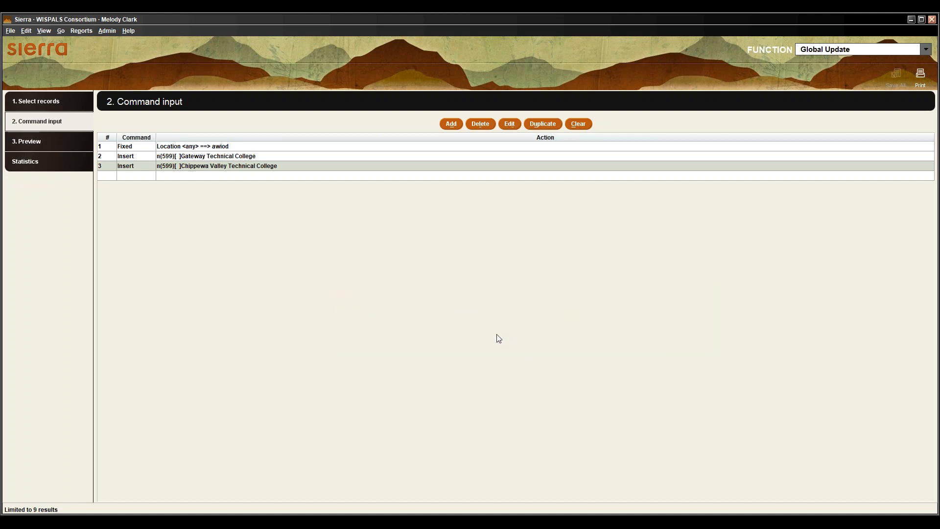
- Duplicate the Chippewa Valley insert command and change the copy's data to "Fox Valley Technical College"
left_click(543, 126)
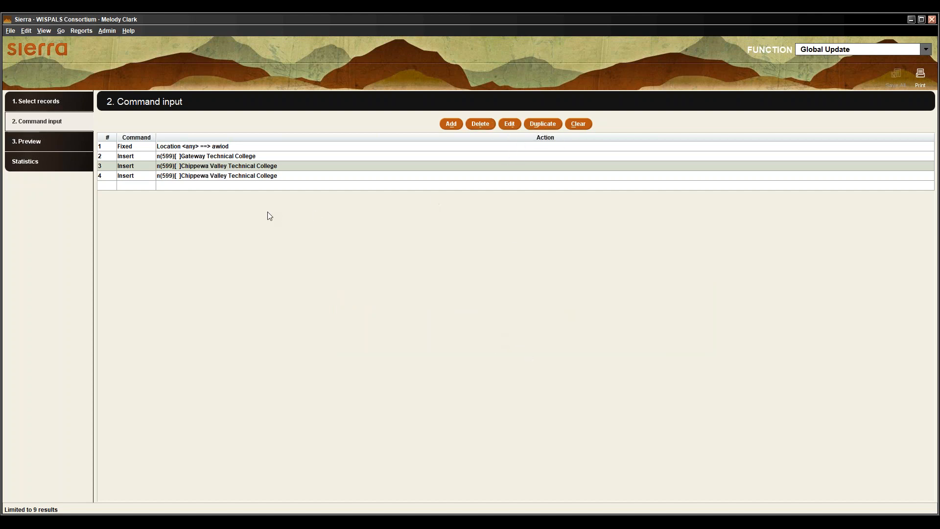
left_click(245, 176)
left_click(510, 125)
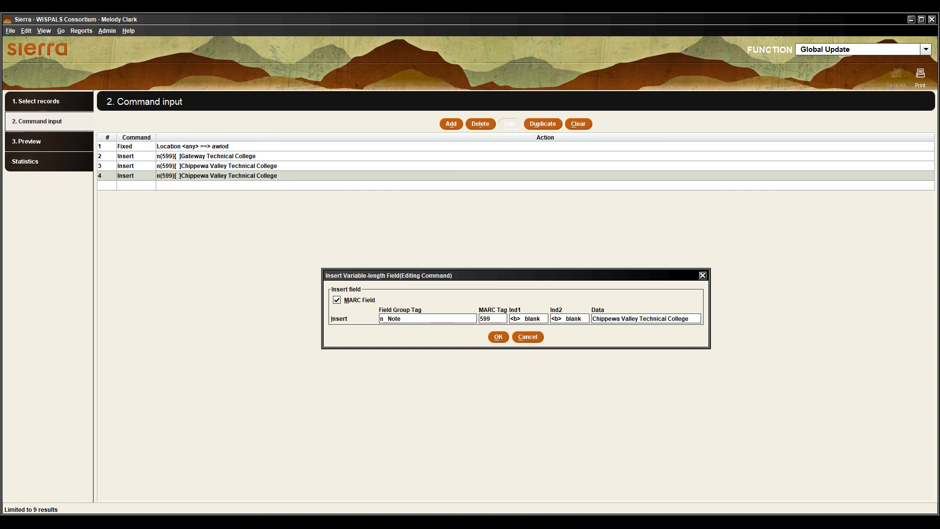
left_click_drag(592, 318, 638, 319)
type("Fox Valley")
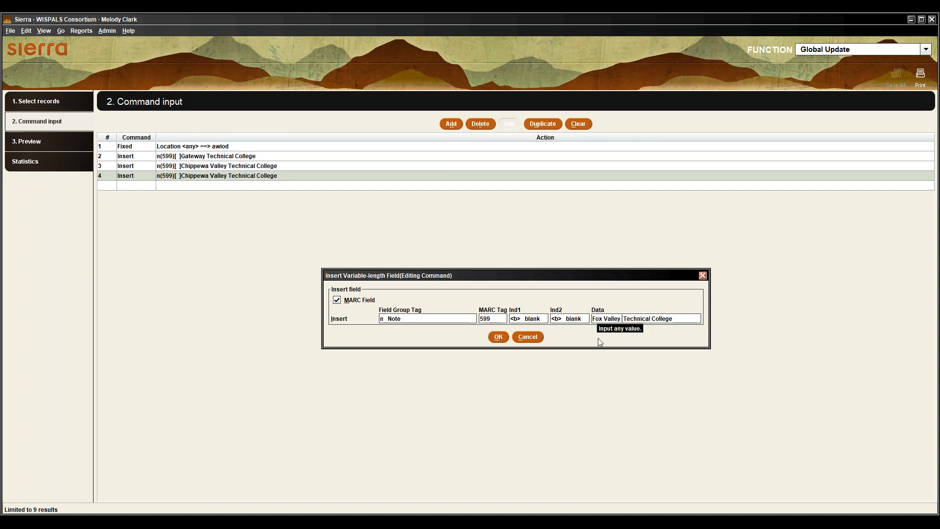
left_click(497, 338)
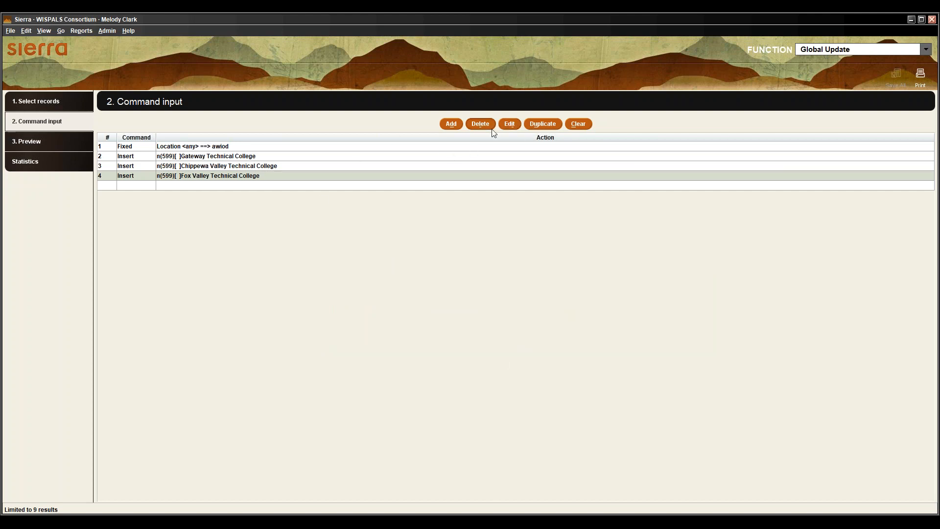
- Duplicate the Fox Valley insert command and change the copy's data to "Lakeshore Technical College"
left_click(536, 129)
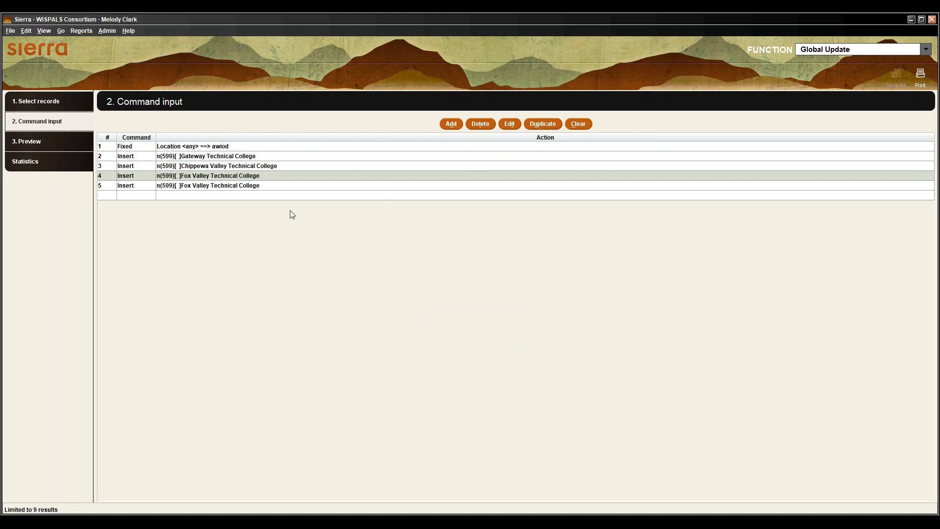
left_click(248, 186)
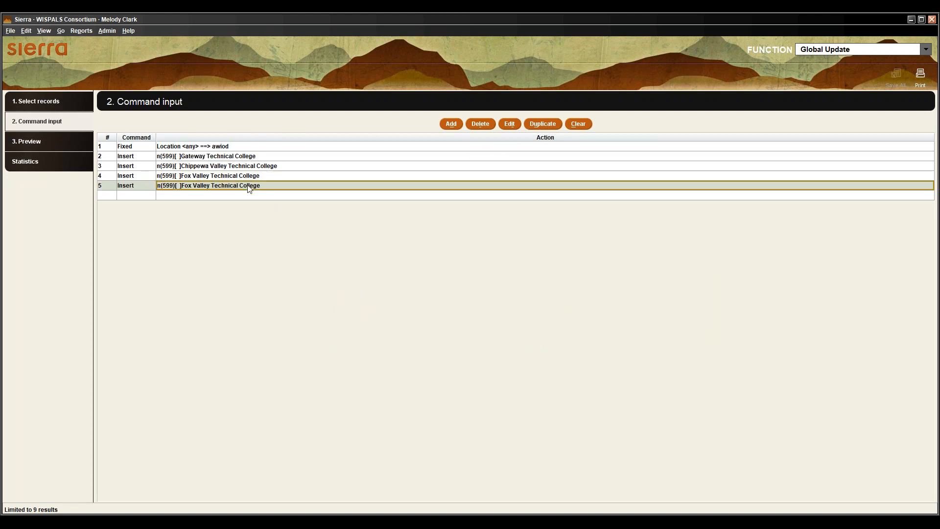
left_click(509, 125)
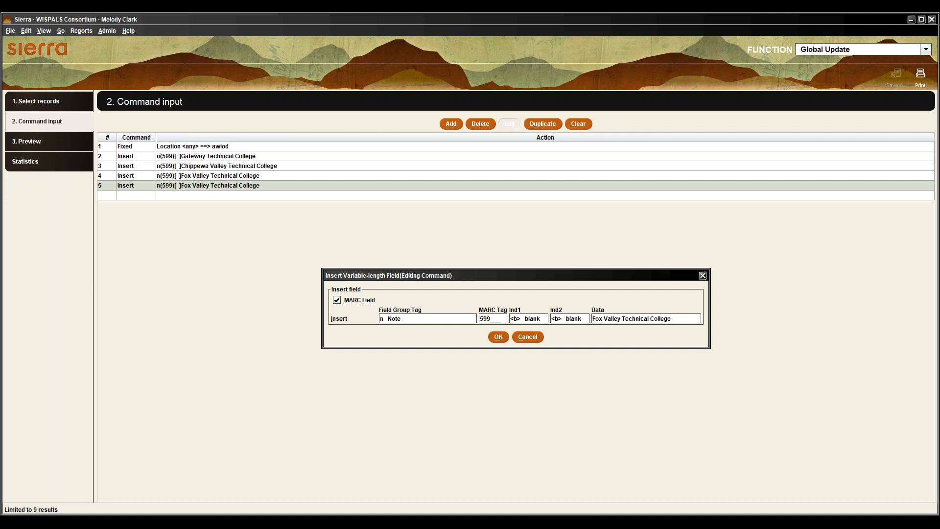
mouse_move(592, 318)
left_mouse_down()
mouse_move(620, 318)
mouse_move(591, 318)
left_mouse_up()
type("Lakeshore")
left_click(498, 337)
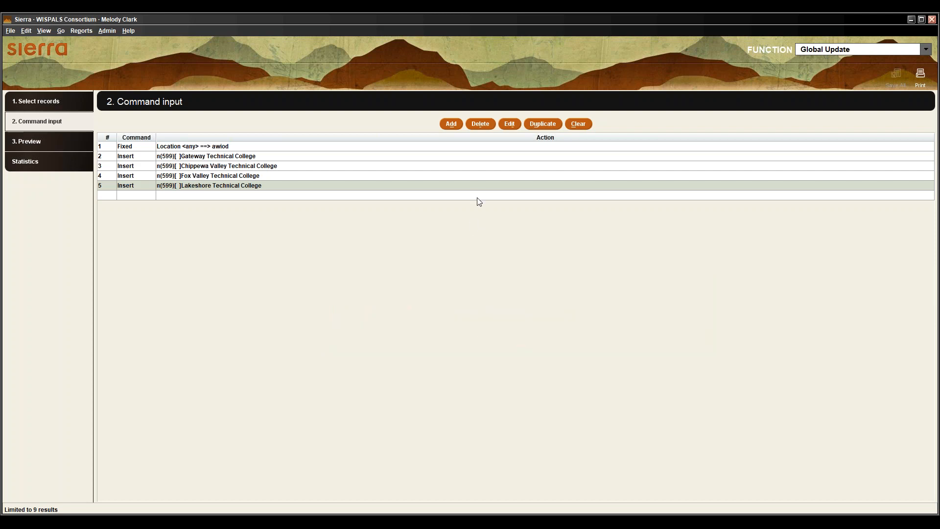
left_click(511, 124)
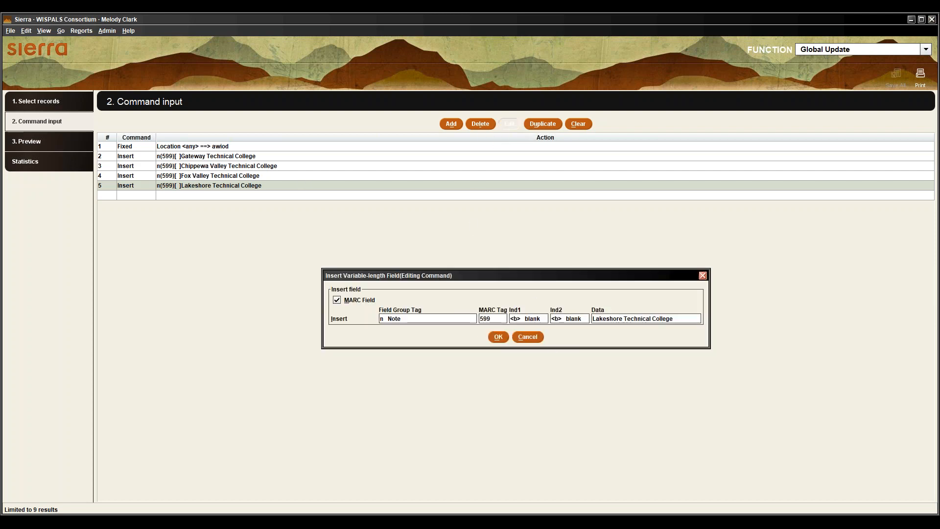
left_click(525, 337)
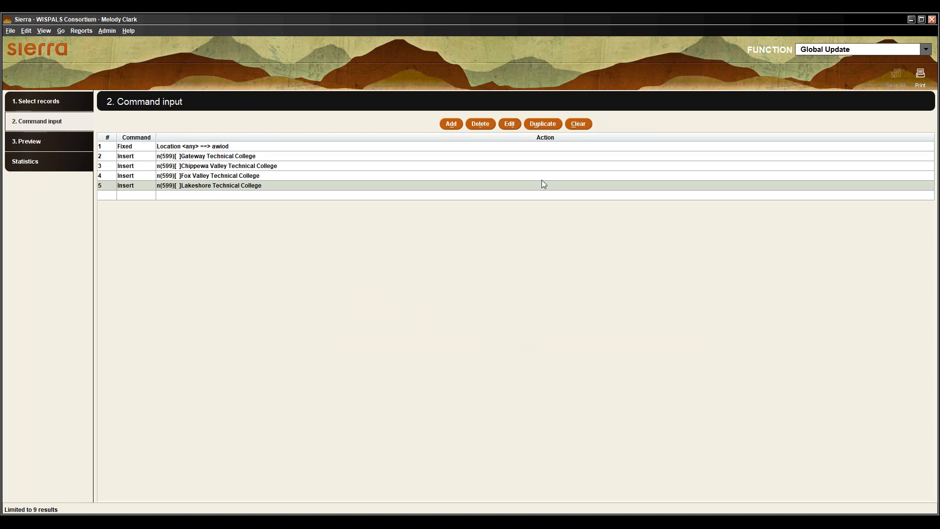
- Duplicate the Lakeshore insert command and change the copy's data to "Northeast Wisconsin College"
left_click(543, 123)
left_click(284, 196)
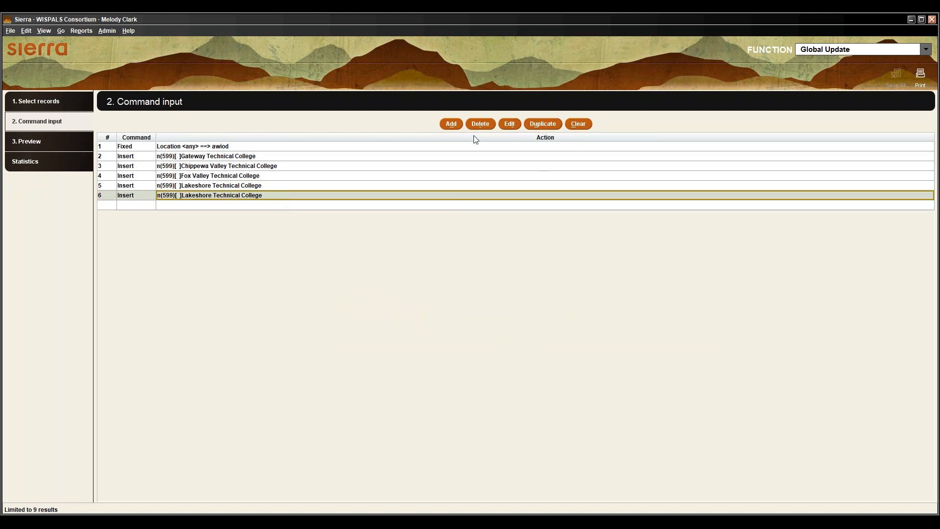
left_click(509, 123)
left_click(629, 319)
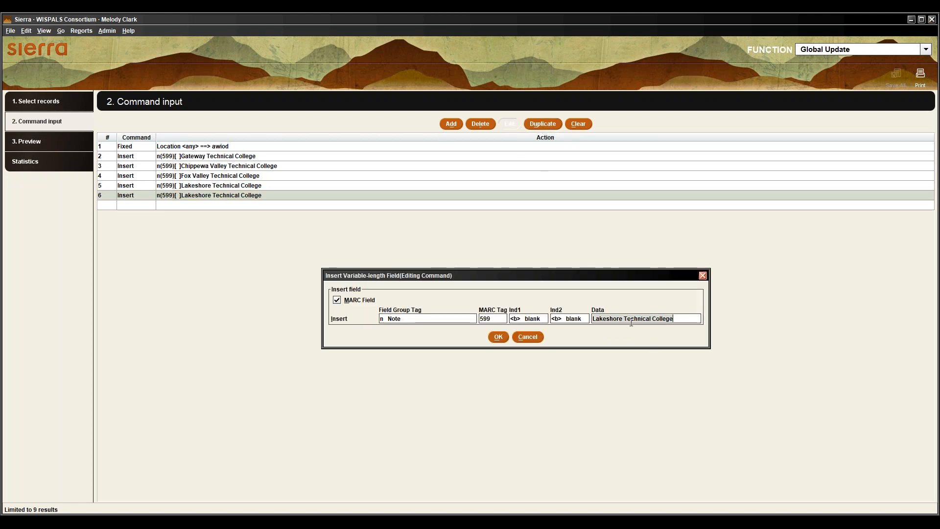
key("alt+Tab")
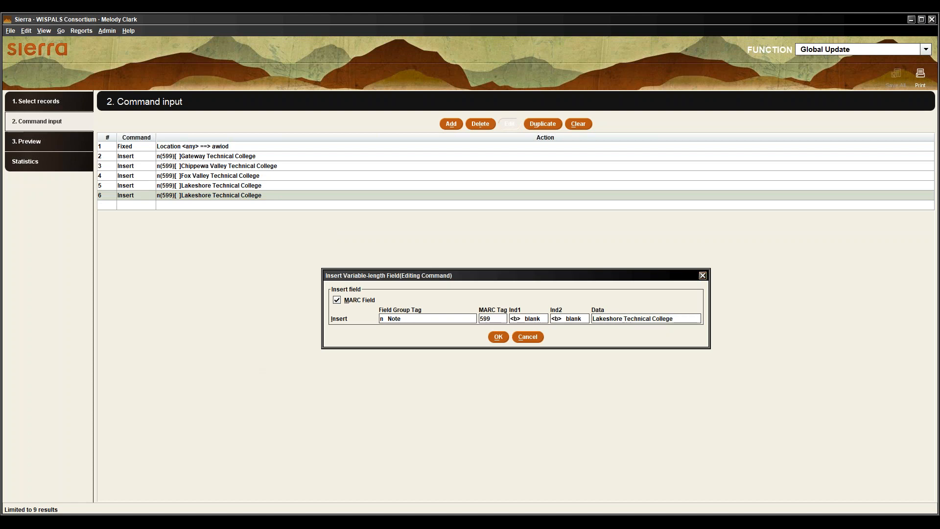
left_click(632, 319)
left_click(641, 318)
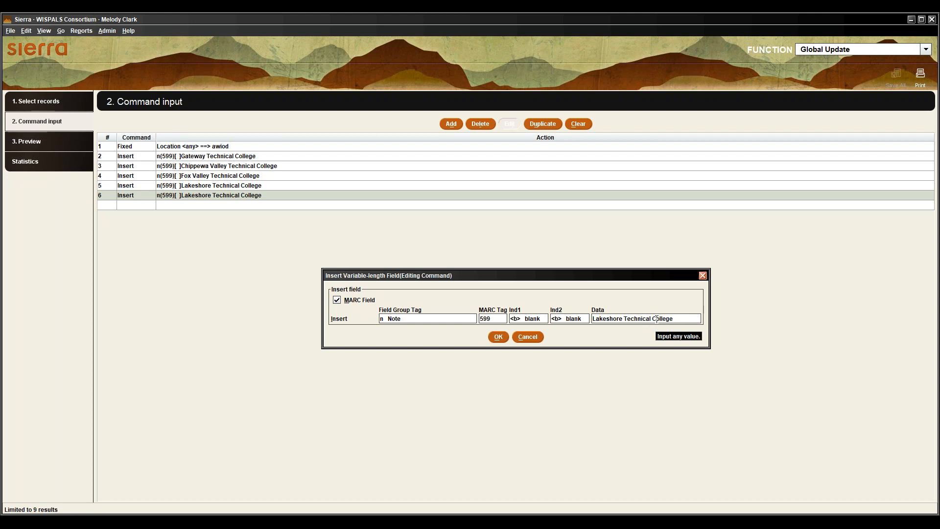
left_click_drag(653, 319, 592, 320)
type("Northeast Wisconsin")
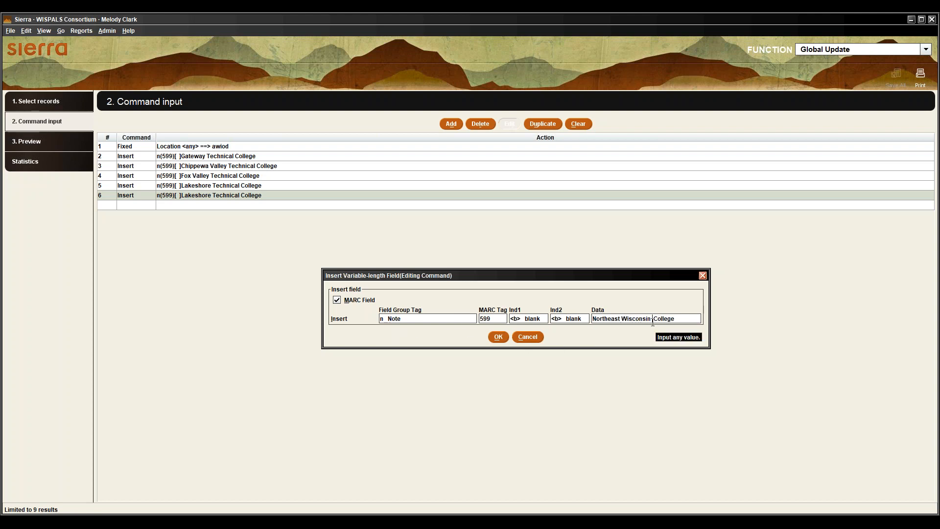
key("Delete")
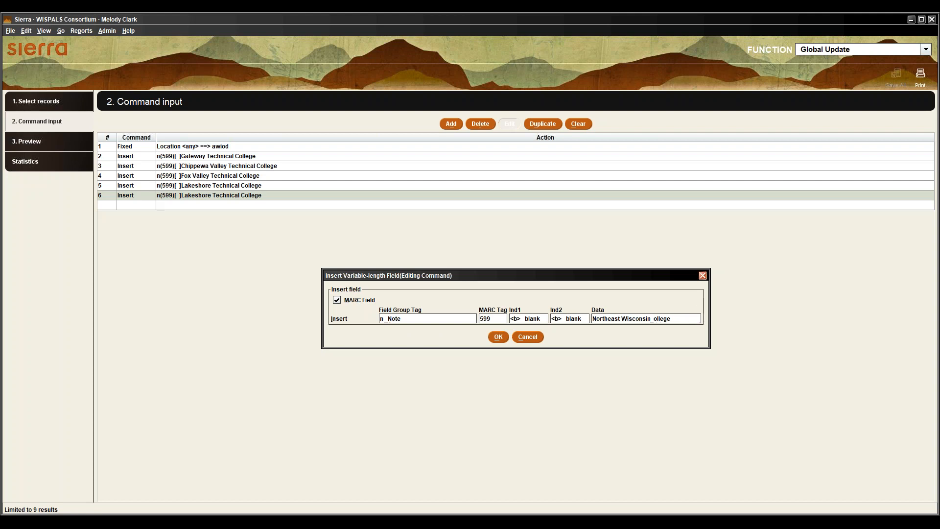
type("C")
left_click(500, 339)
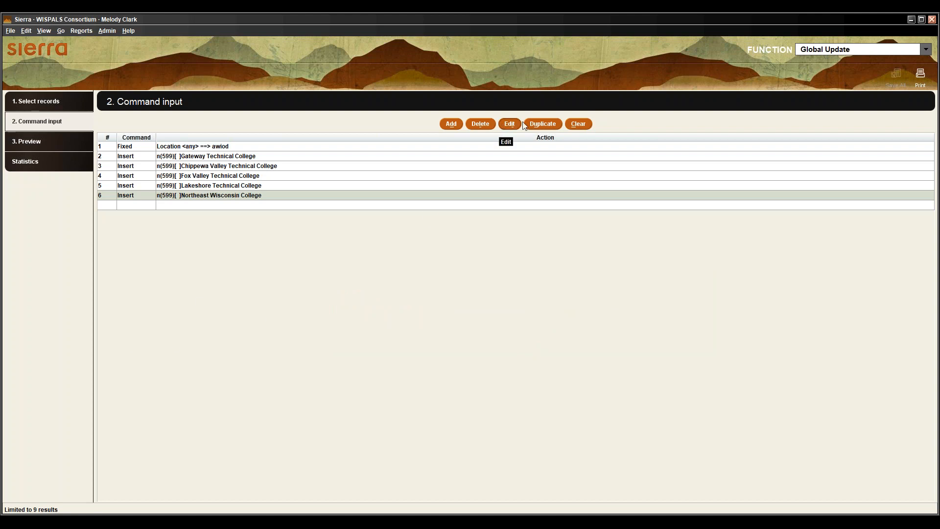
- Duplicate the Northeast Wisconsin insert command and change the copy's data to "Wisconsin Indianhead Technical College"
left_click(541, 124)
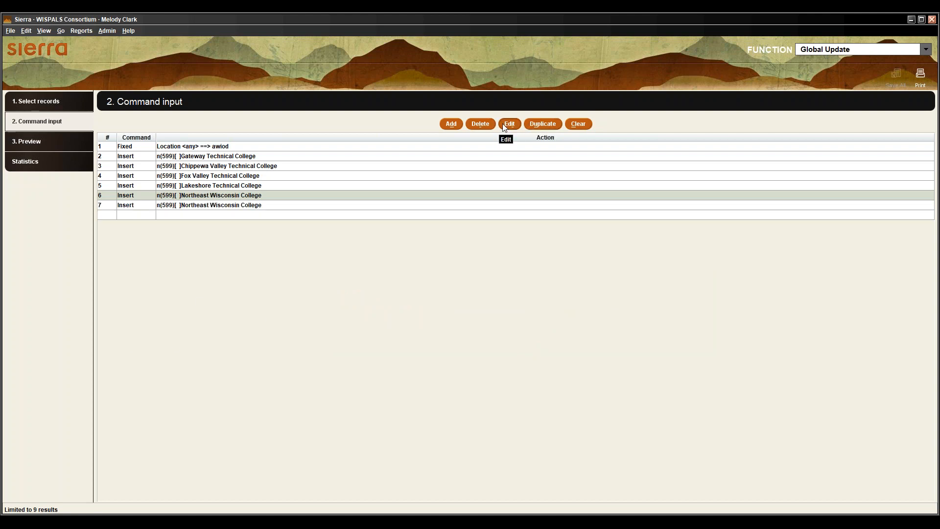
left_click(509, 124)
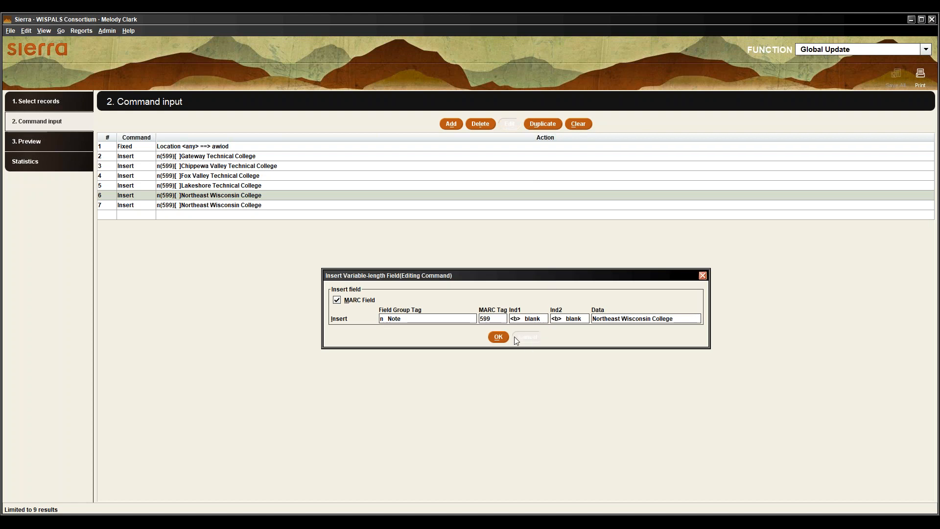
left_click(498, 337)
left_click(236, 205)
left_click(509, 124)
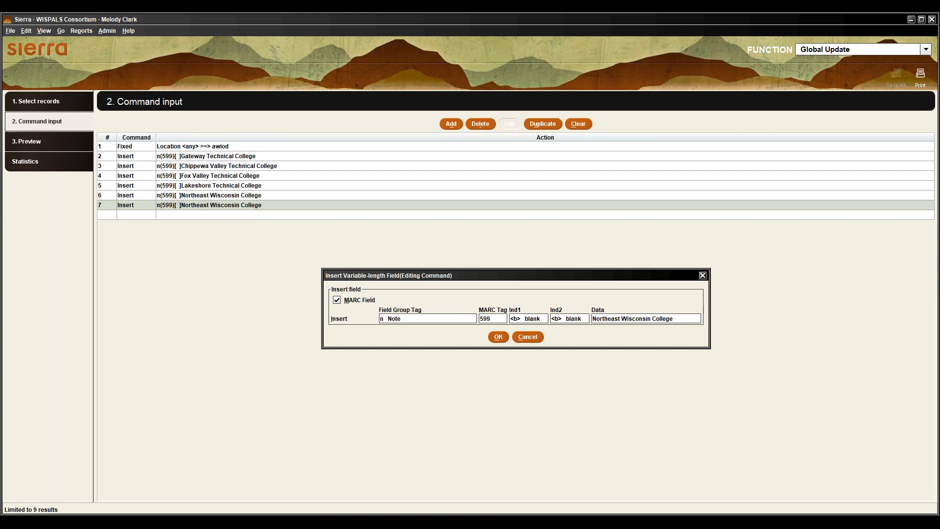
left_click(639, 321)
left_click(647, 318)
left_click_drag(649, 318, 624, 313)
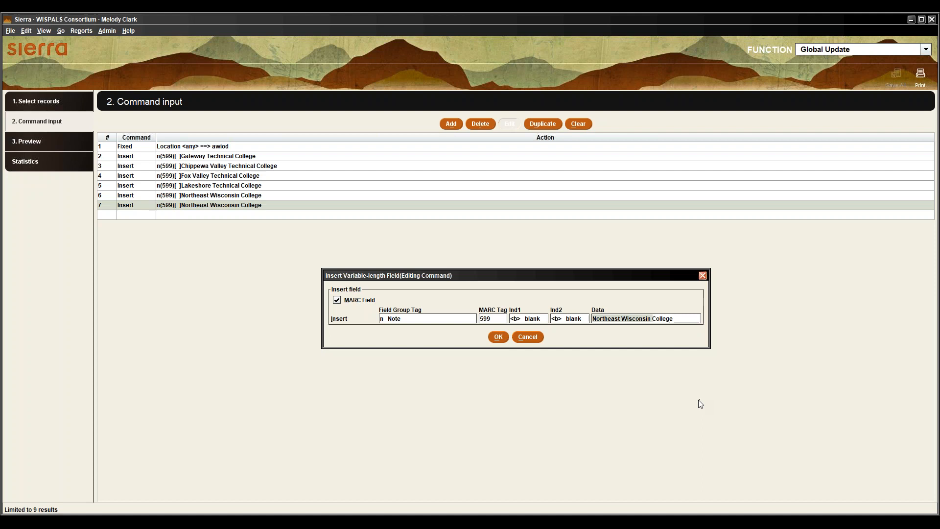
type("Wisconsin Indianhead")
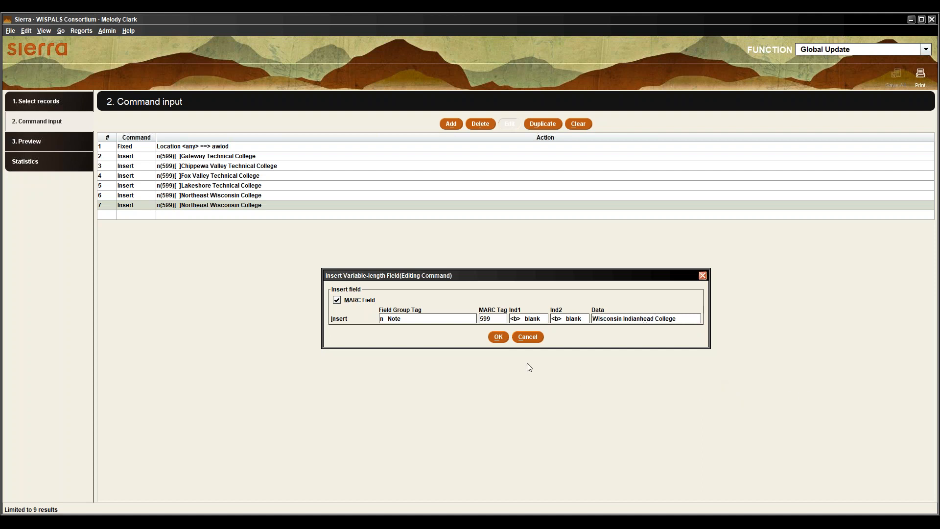
type("Tecjmoca")
key("BackSpace")
key("BackSpace")
key("BackSpace")
key("BackSpace")
key("BackSpace")
type("hnical")
left_click(491, 337)
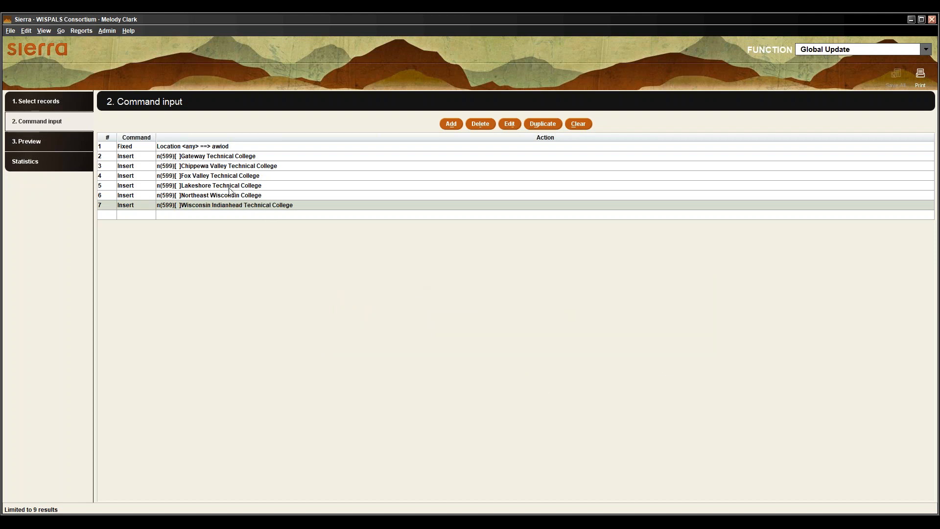
- Correct the data of the Northeast Wisconsin insert command to "Northeast Wisconsin Technical College"
left_click(218, 195)
left_click(509, 123)
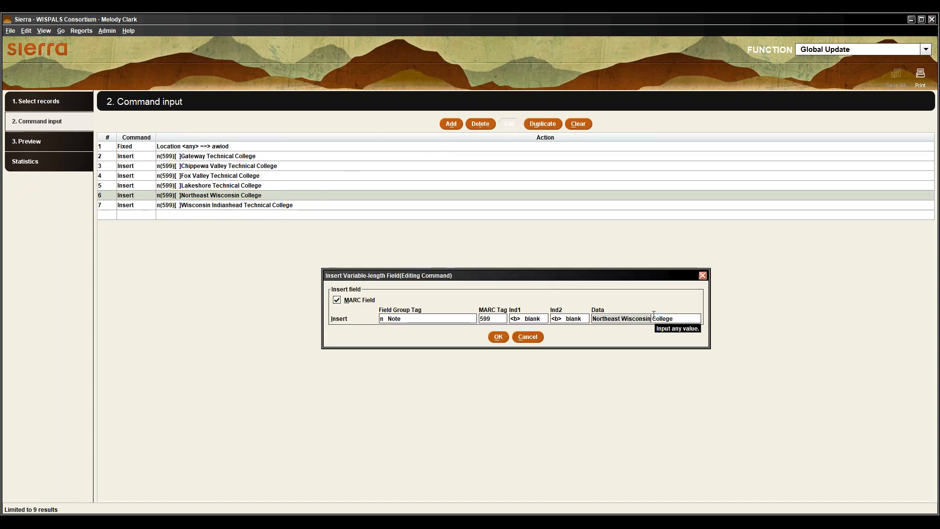
left_click(652, 318)
type("Technical")
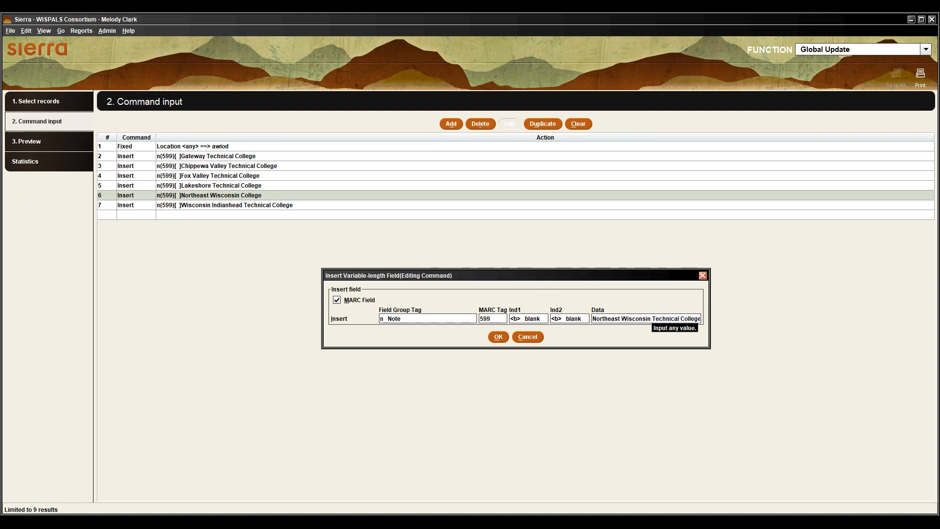
left_click(499, 336)
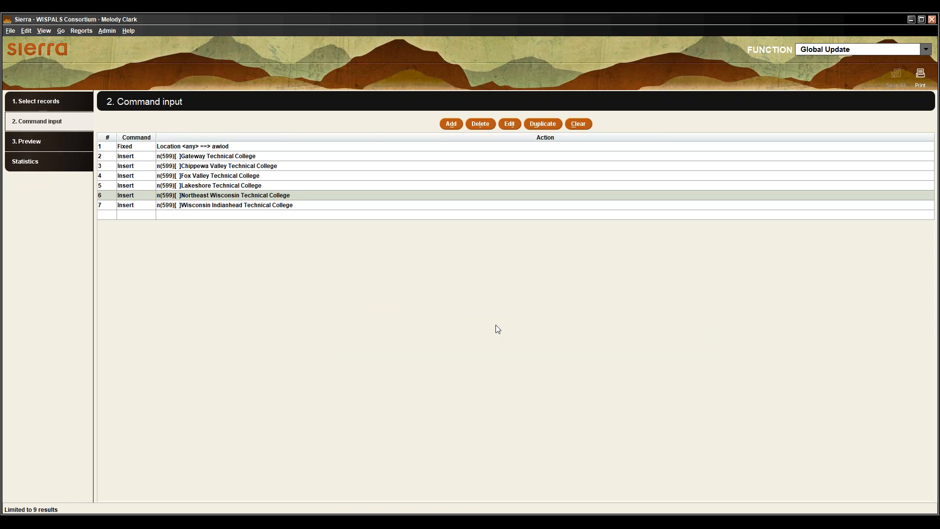
left_click(171, 216)
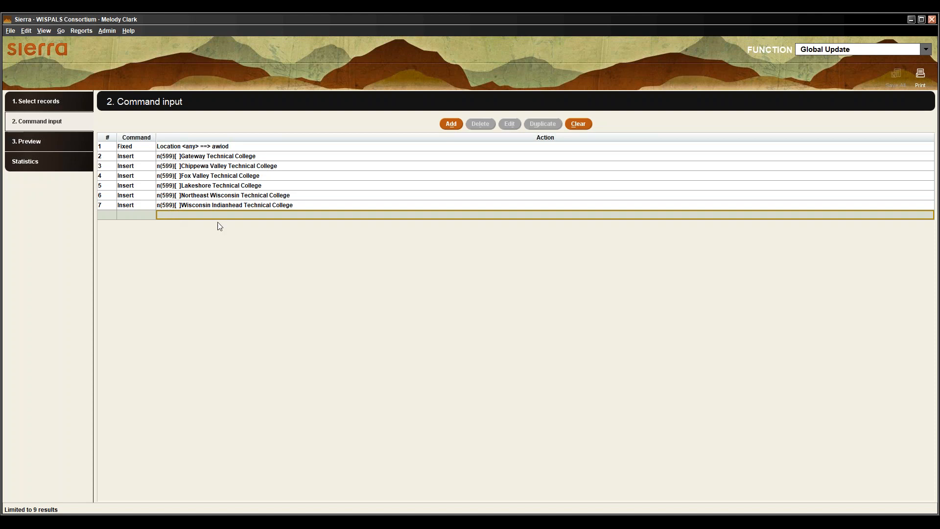
left_click(448, 125)
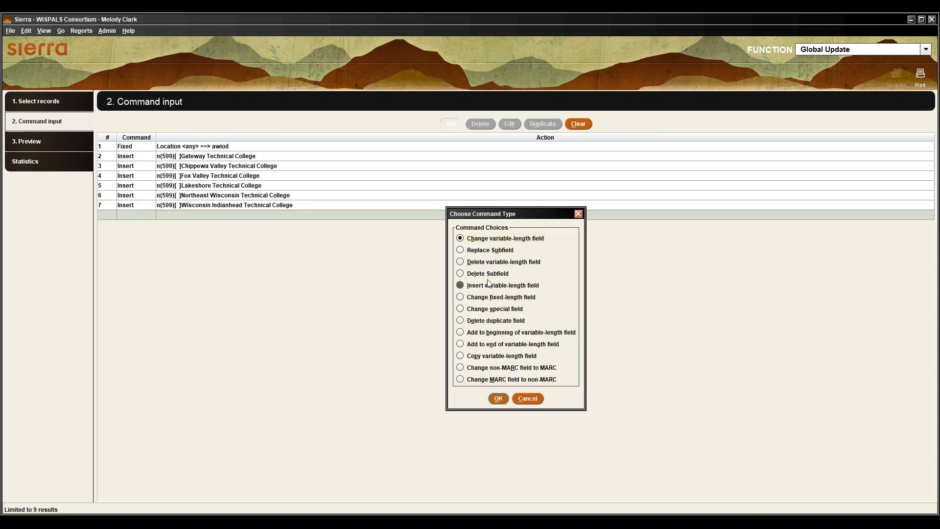
left_click(467, 285)
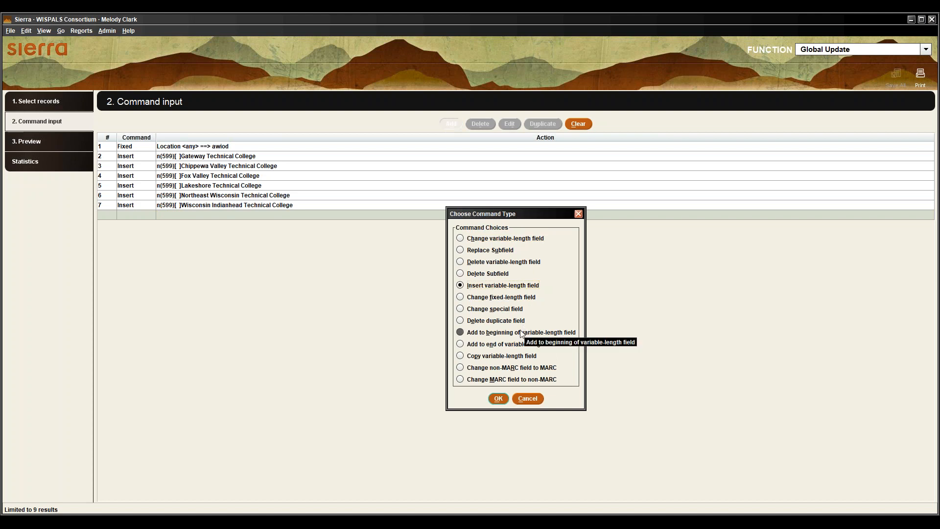
left_click(505, 402)
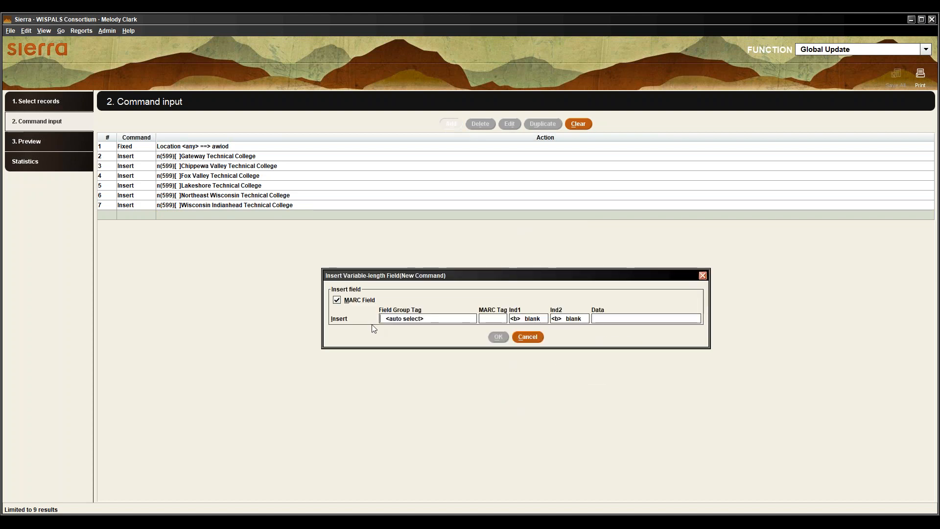
left_click(384, 319)
left_click(385, 318)
left_click(489, 318)
type("590")
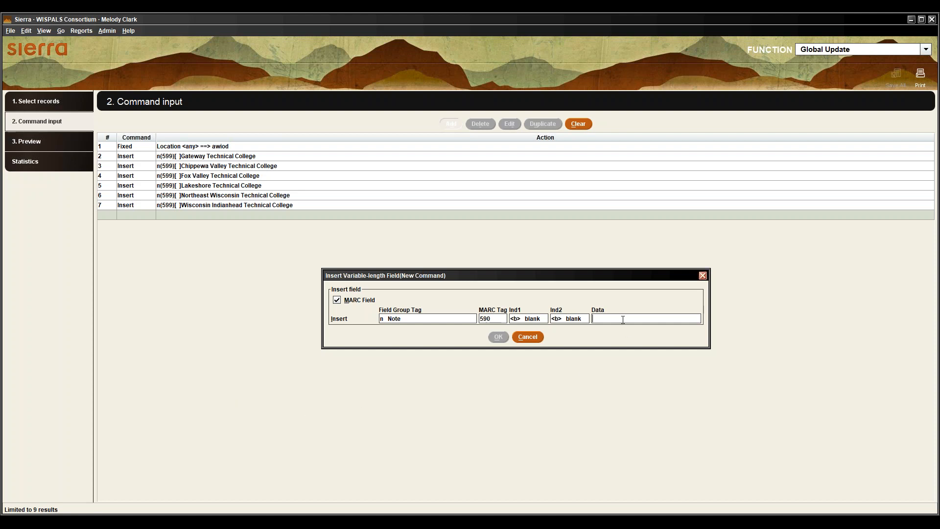
key("ctrl+v")
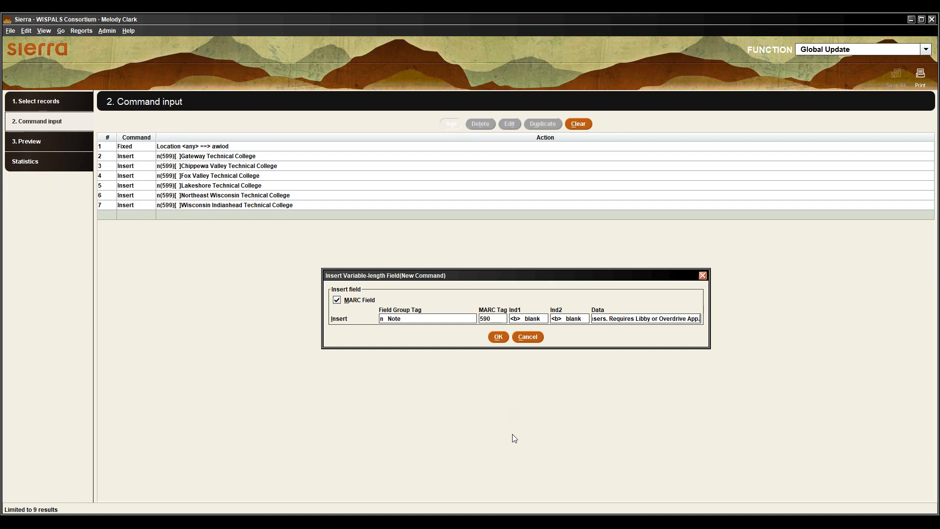
left_click(498, 336)
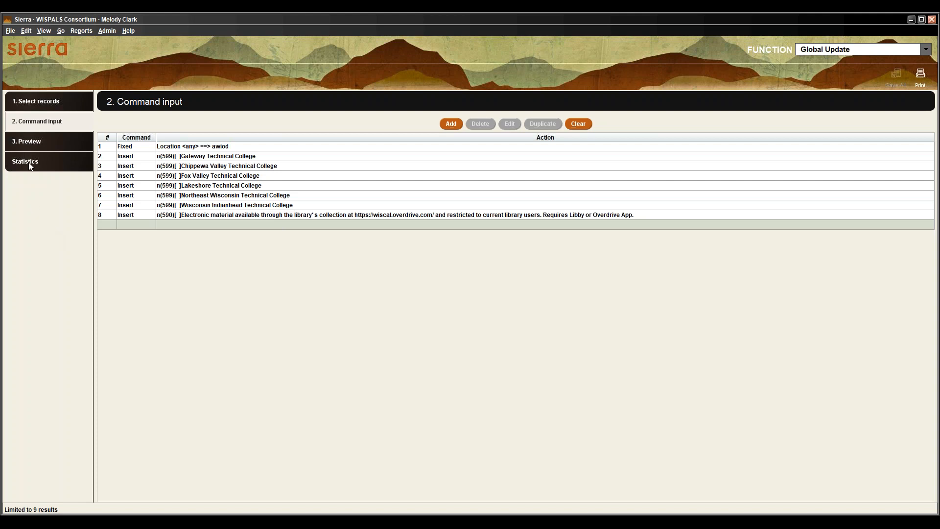
- Preview the changes for all records in the ebook file and process the global update on the selected records
left_click(27, 141)
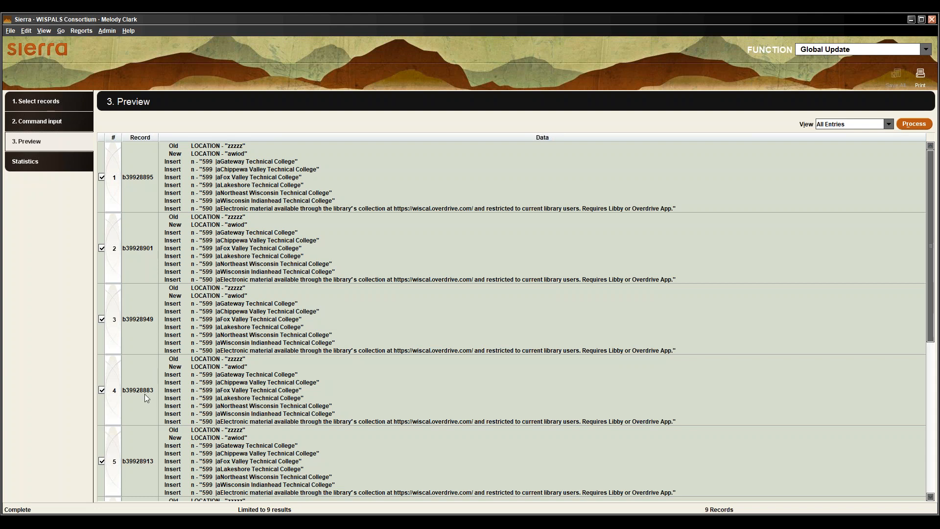
scroll(142, 450, "down", 5)
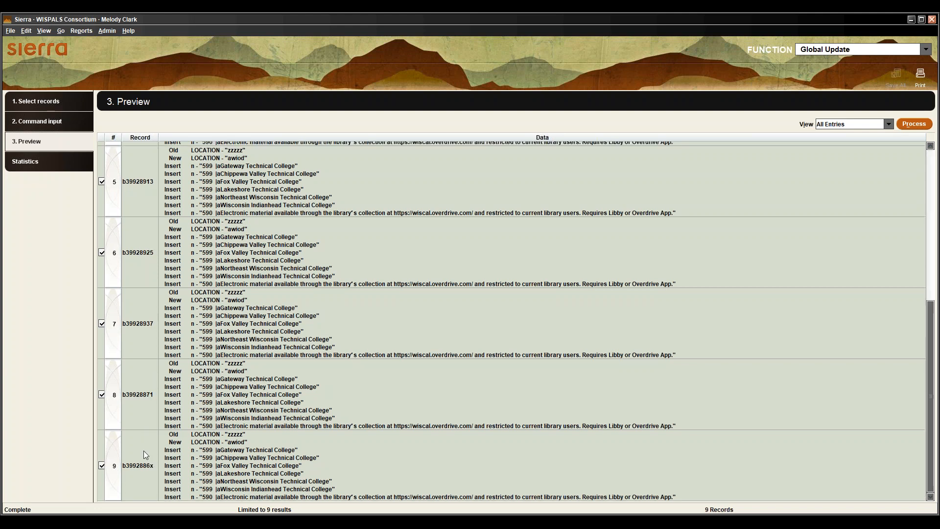
scroll(190, 177, "up", 5)
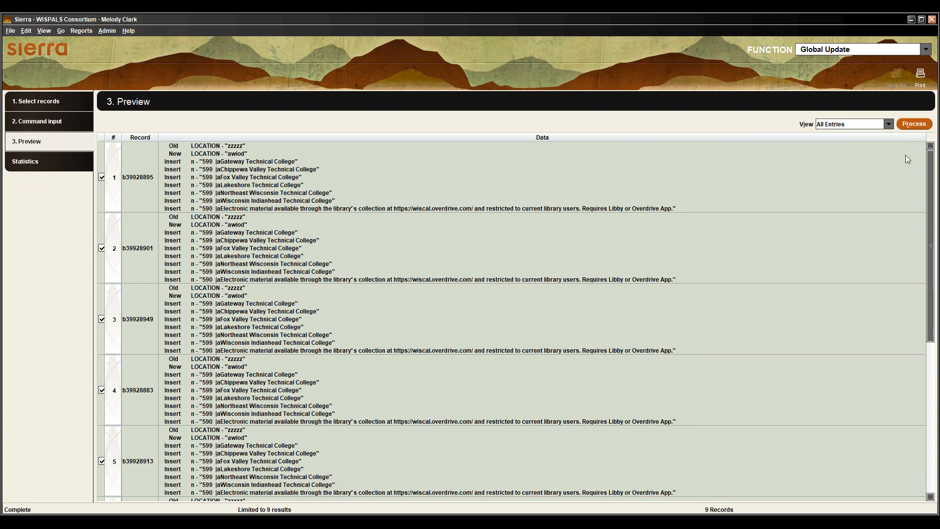
left_click(913, 124)
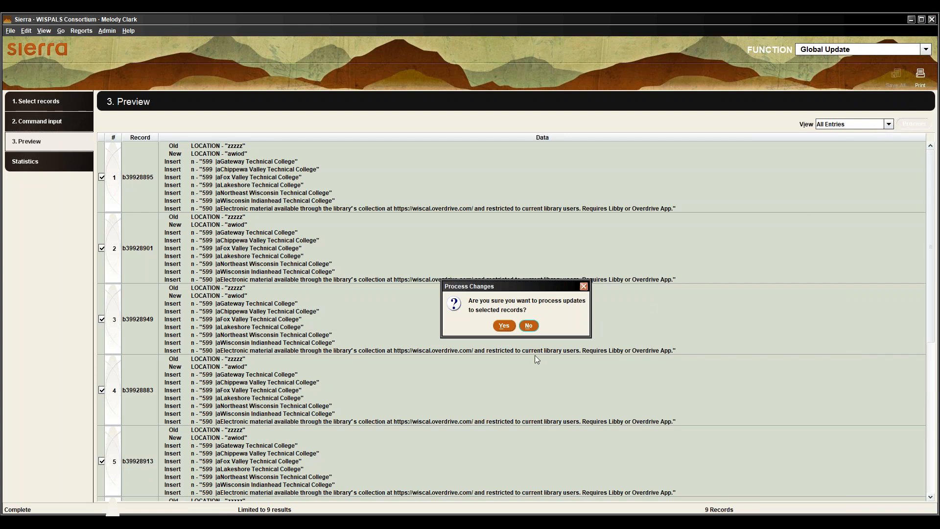
left_click(504, 327)
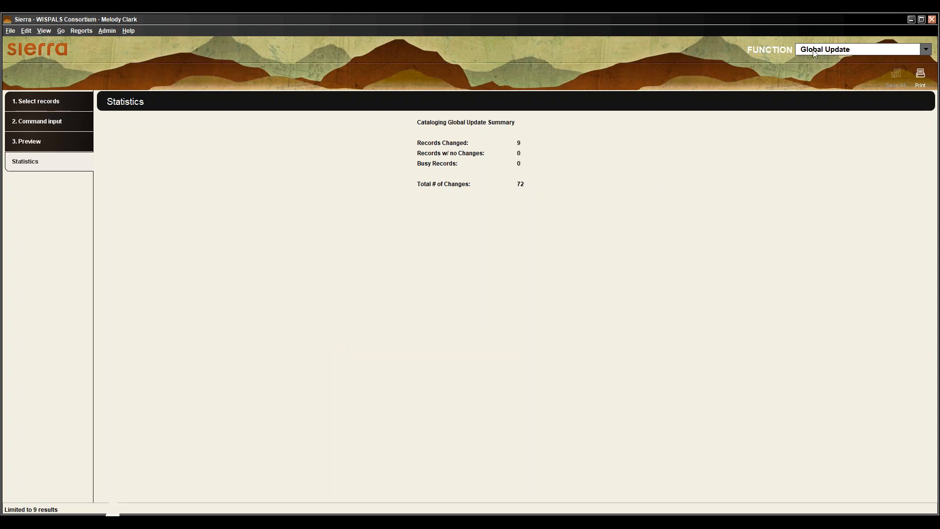
- Open the WISCAL Ebooks 11-23 review file in Create Lists and check the Accuplacer mathematics exam secrets workbook record's location and note fields
left_click(924, 49)
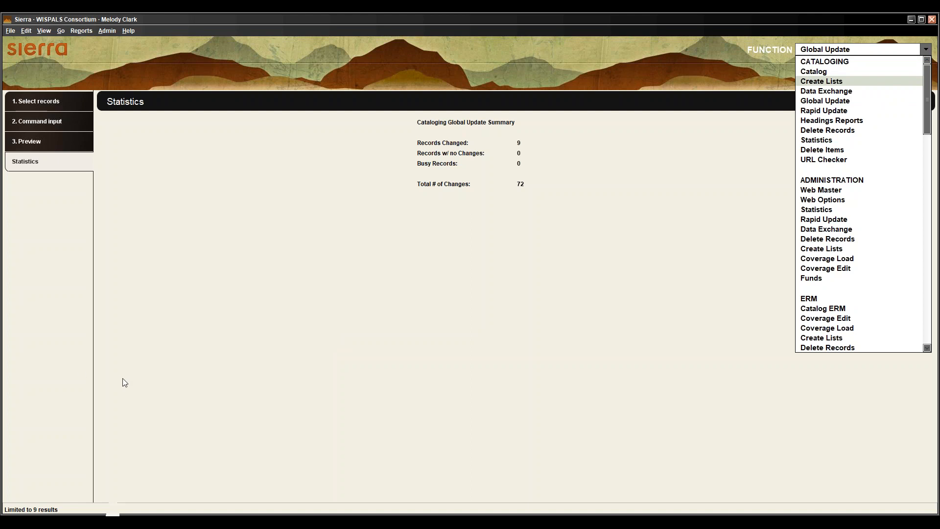
key("Return")
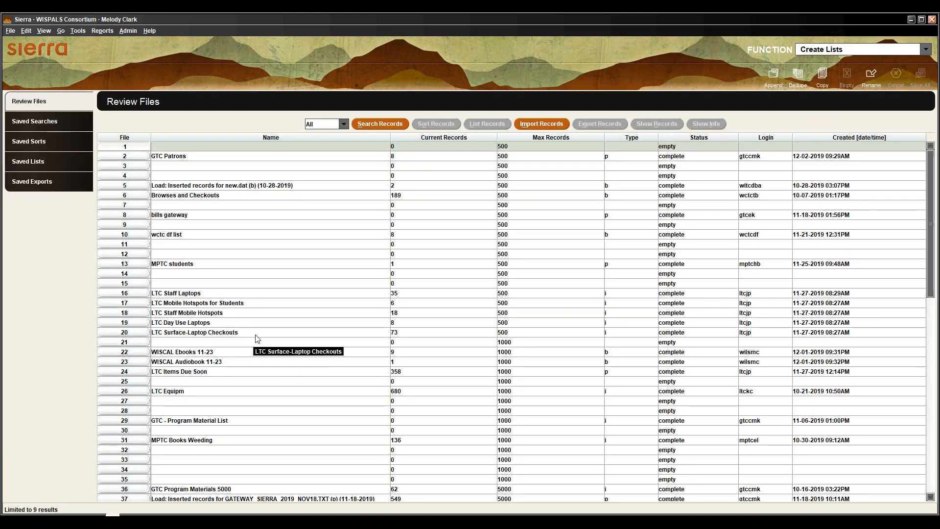
left_click(189, 354)
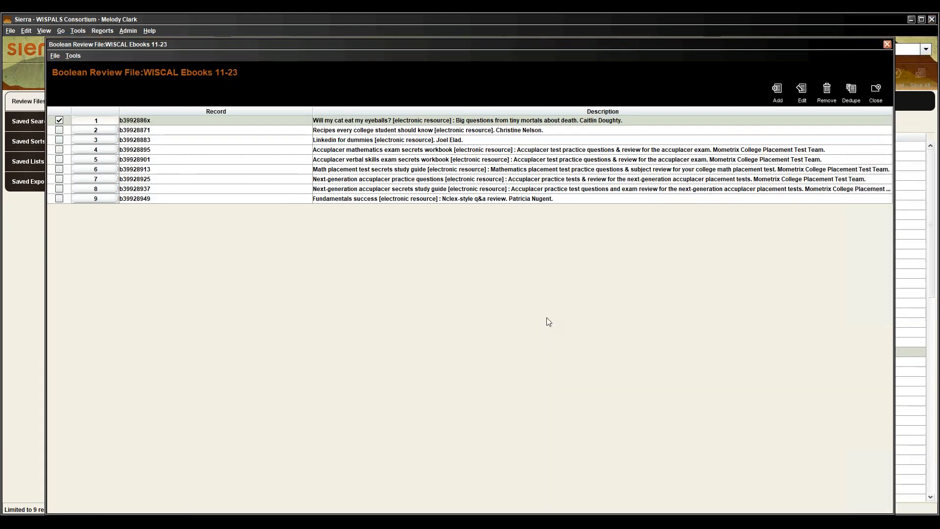
left_click(368, 152)
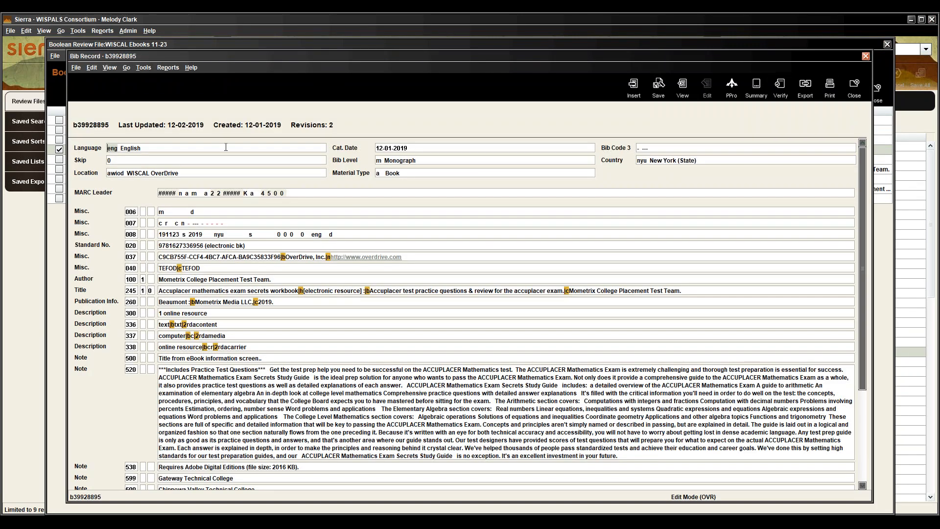
scroll(313, 369, "down", 5)
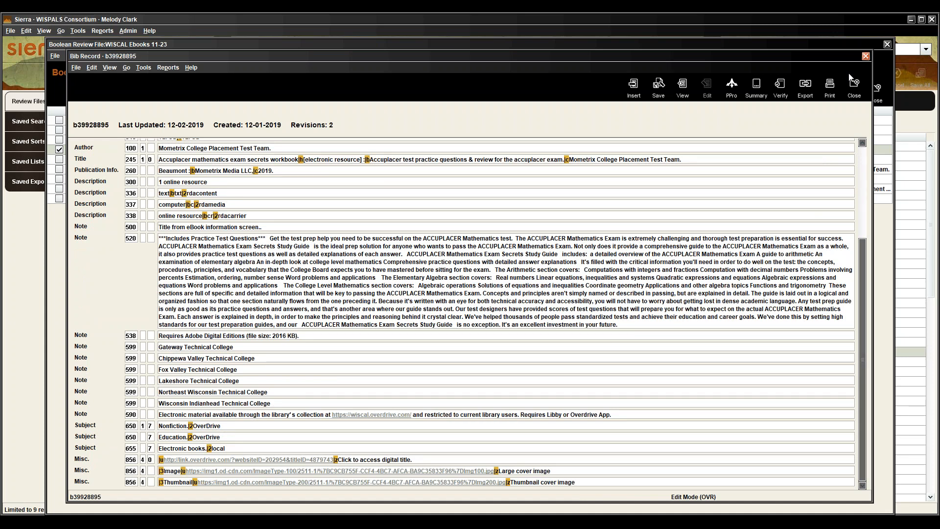
left_click(854, 88)
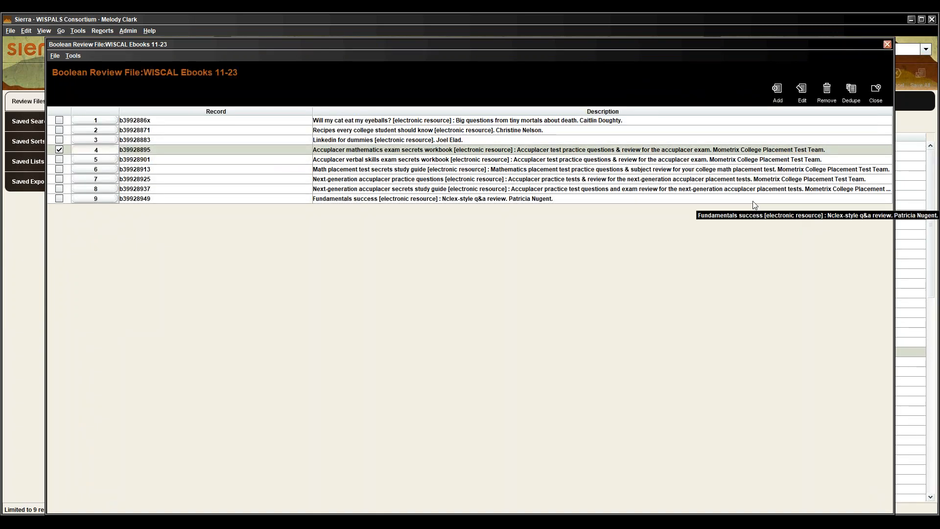
left_click(874, 100)
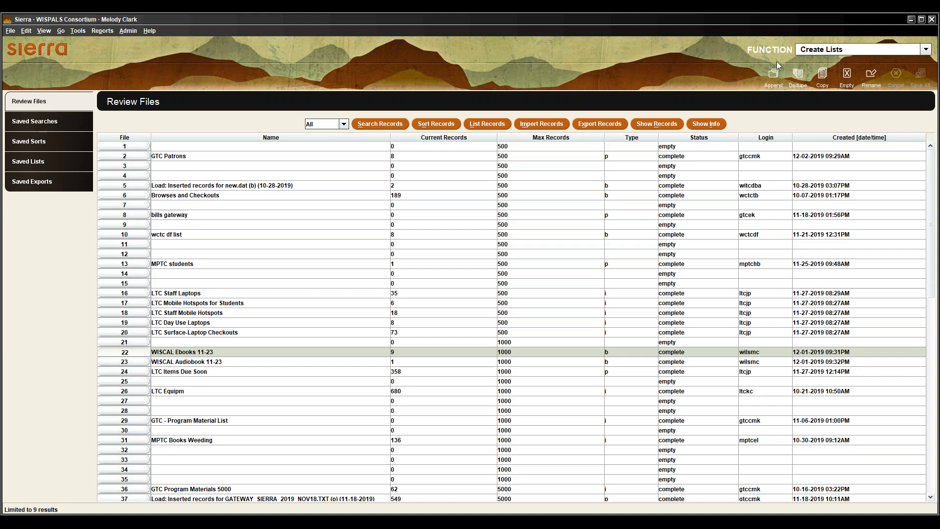
- Open Settings and review the function-key macros for No Modifier, ALT, CTRL and SHIFT, and close without saving
left_click(128, 31)
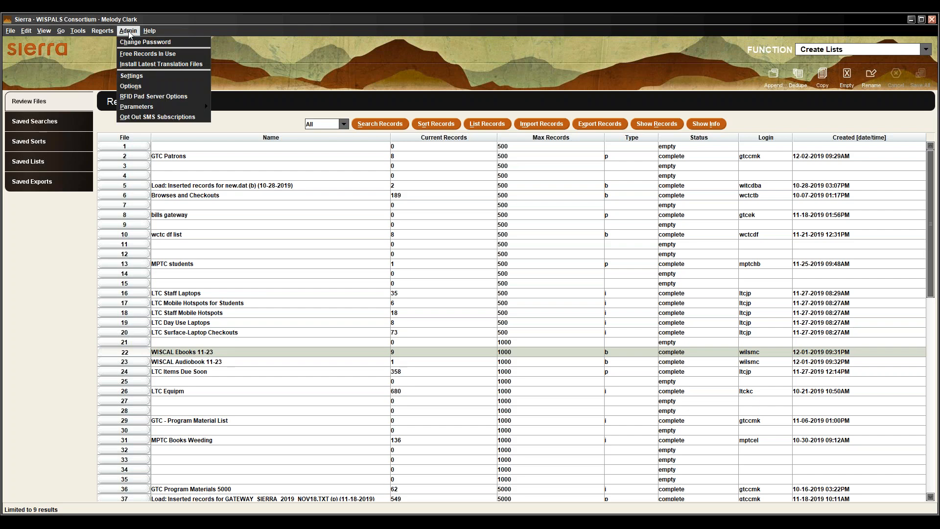
left_click(152, 77)
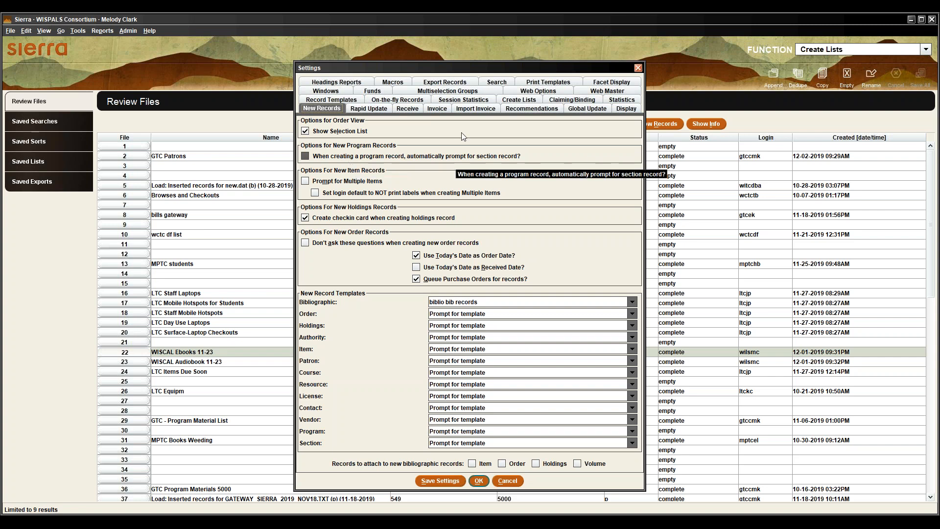
left_click_drag(444, 63, 427, 46)
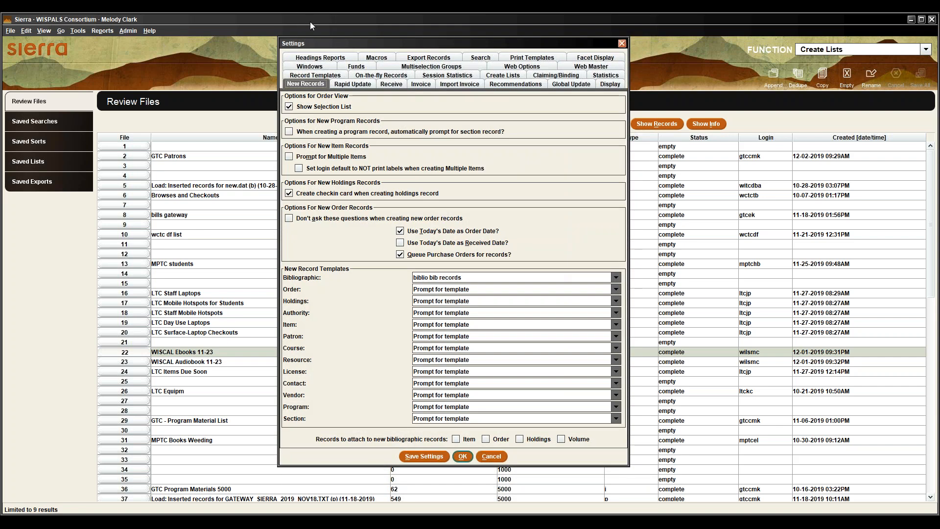
left_click(377, 57)
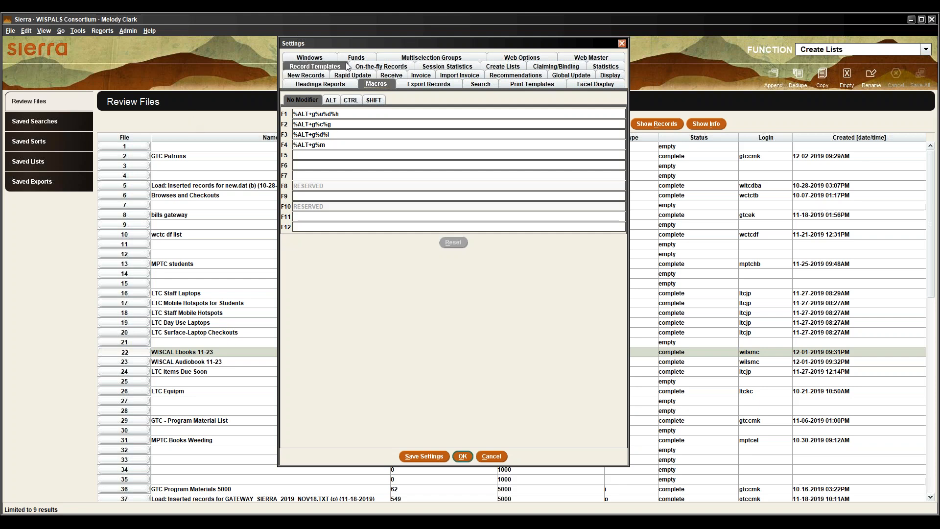
left_click(331, 100)
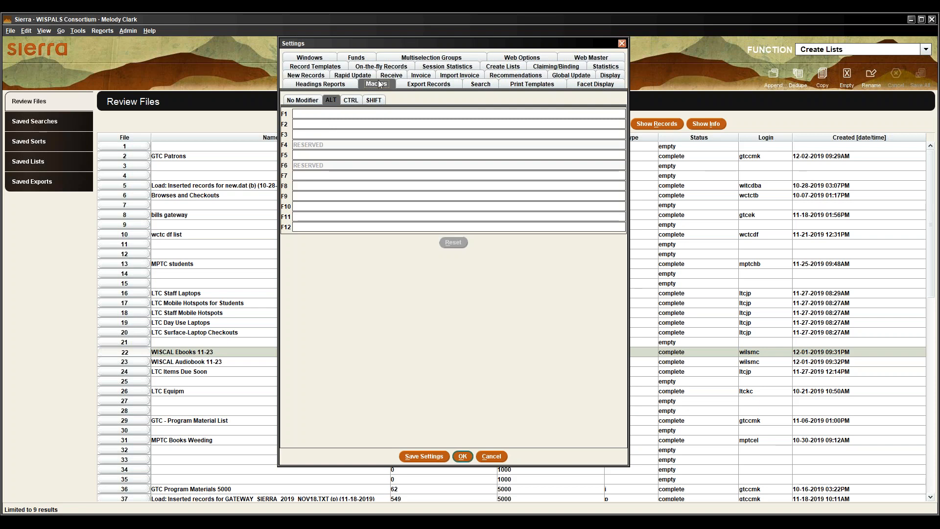
left_click(356, 102)
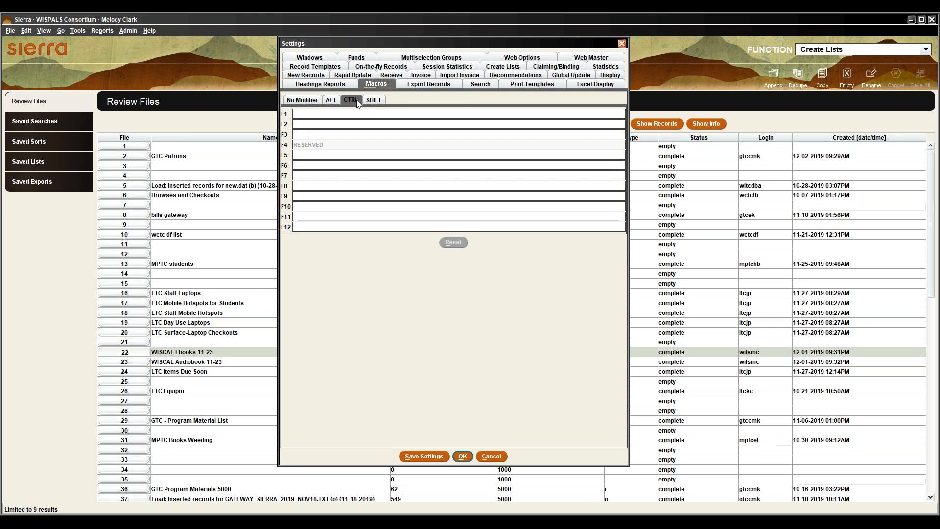
left_click(368, 102)
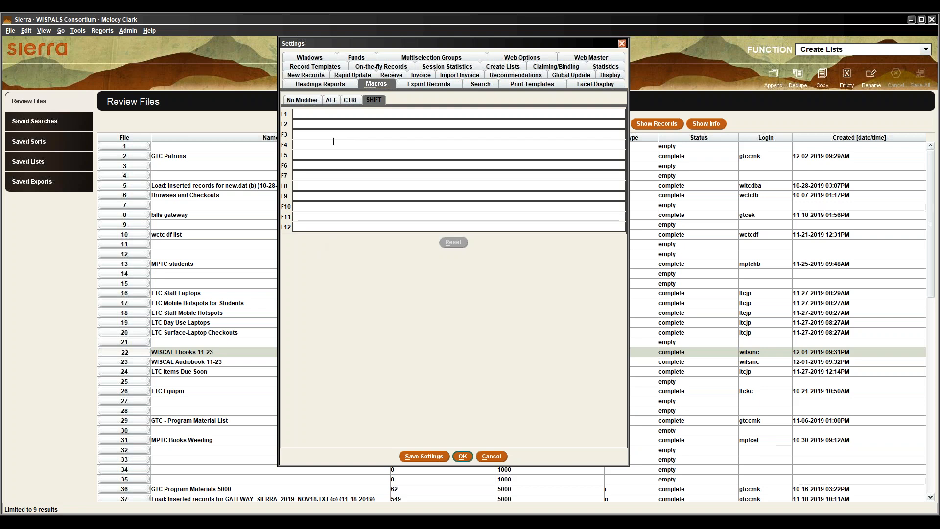
left_click(307, 101)
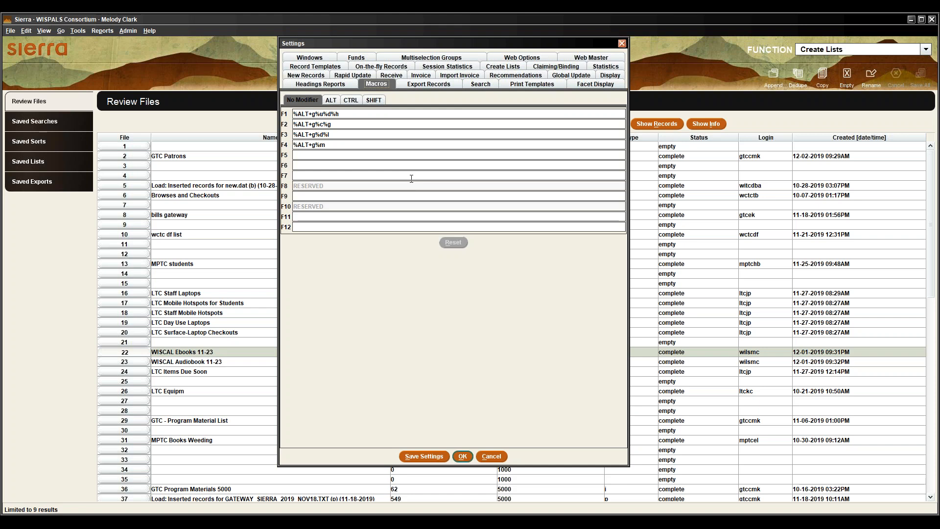
left_click_drag(392, 45, 396, 74)
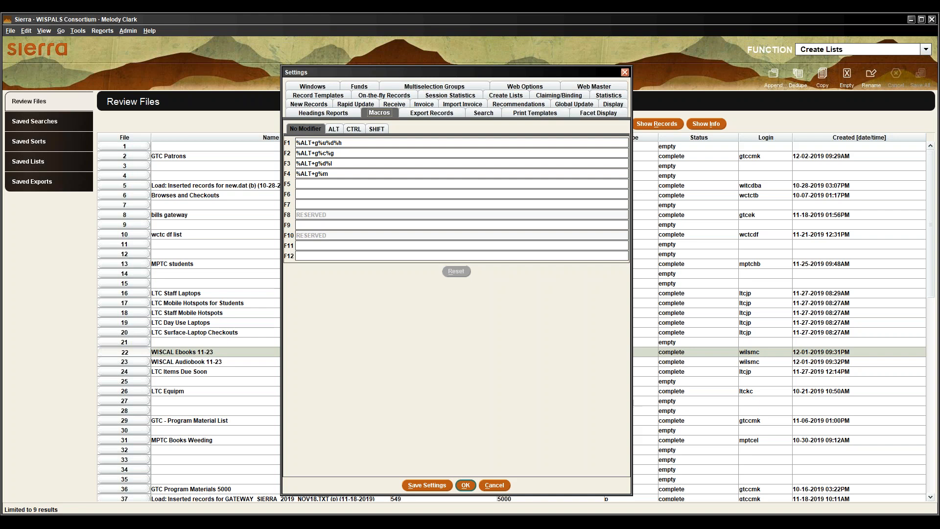
left_click(507, 486)
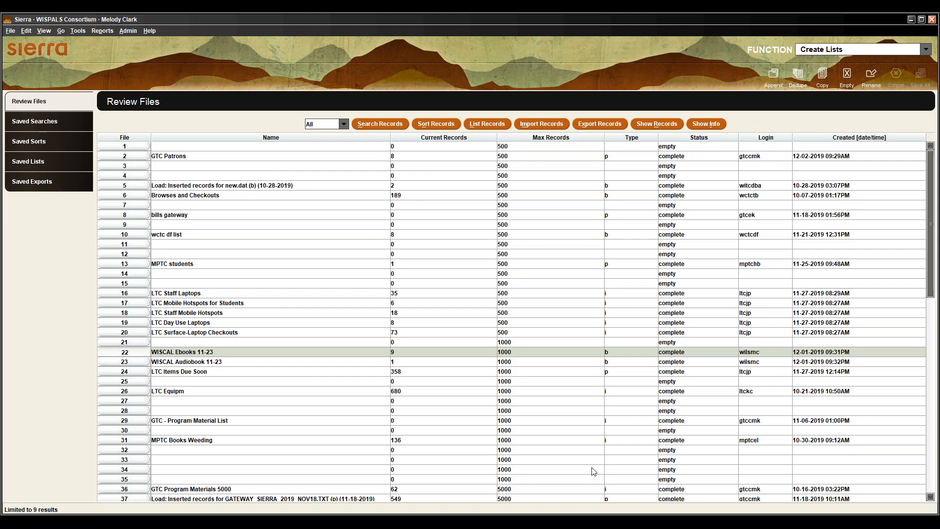
- Switch to the Check Out (Circulation Desk) function and from there to Catalog
key("alt+g")
key("u")
key("d")
key("Return")
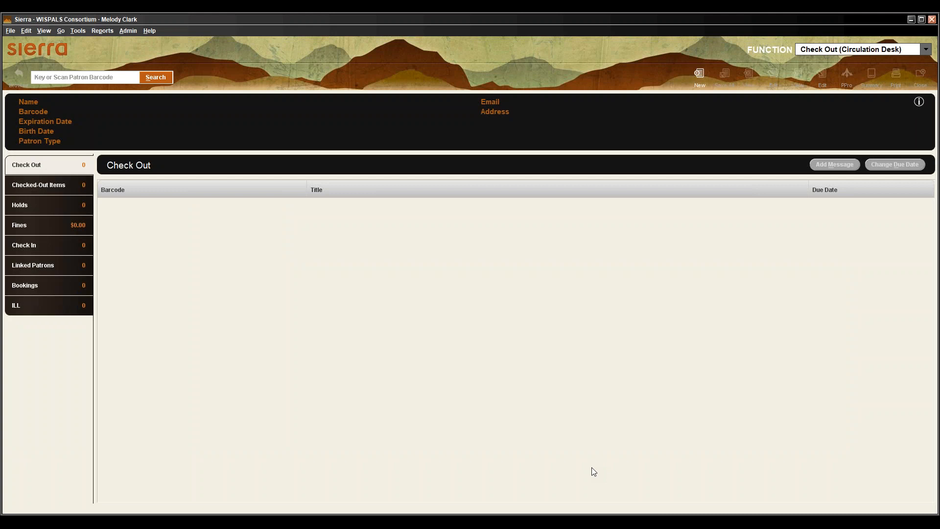
key("alt+g")
key("c")
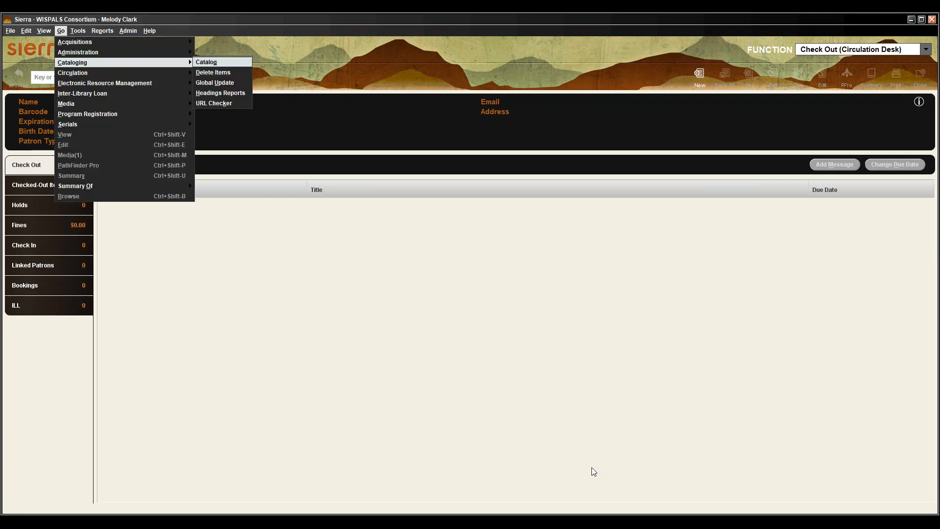
key("Return")
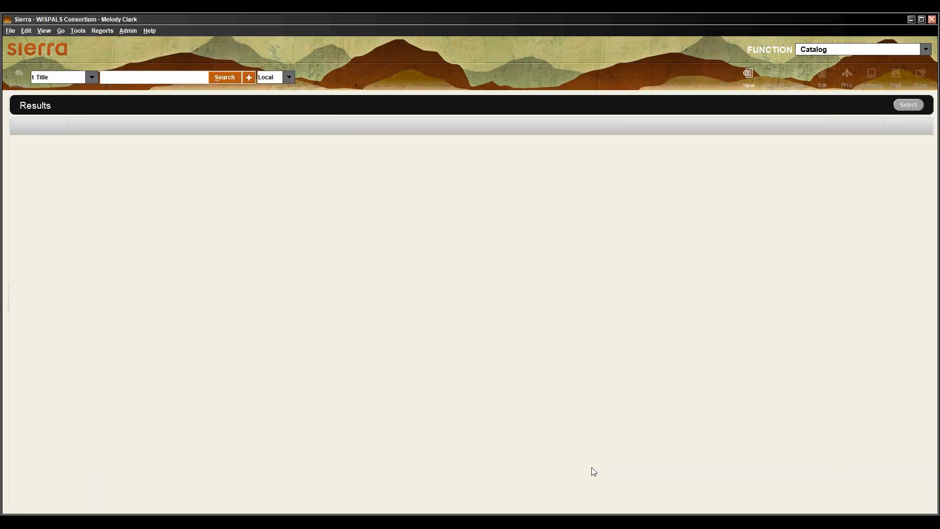
- Switch to the Create Lists function and from there to Media Functions
key("alt+g")
key("d")
key("l")
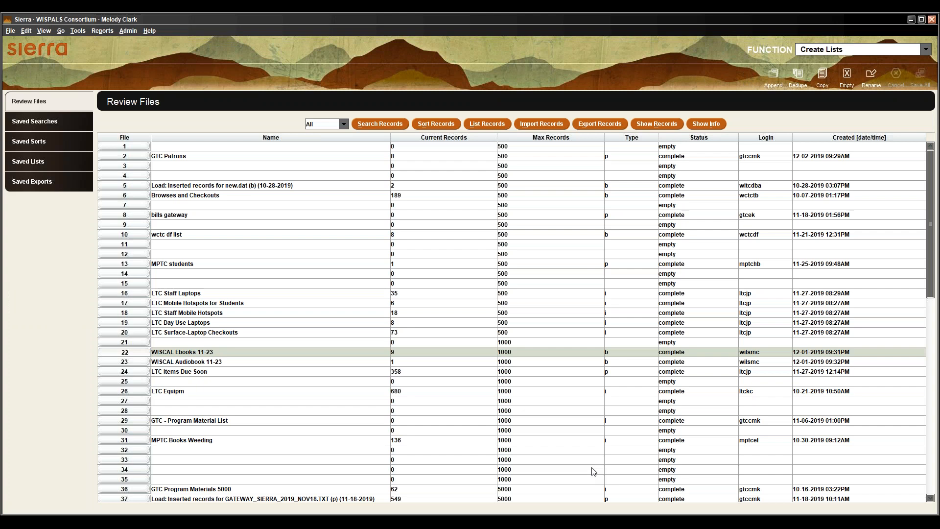
key("alt+g")
key("m")
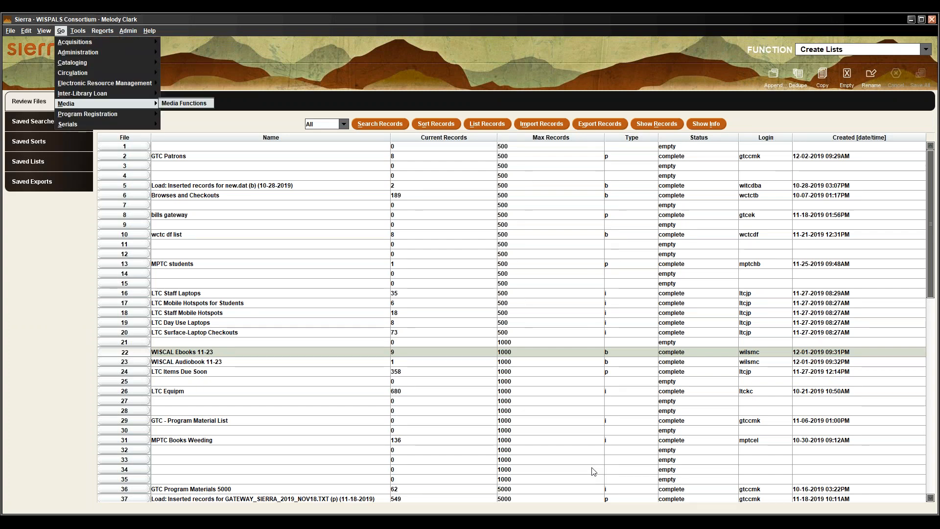
key("m")
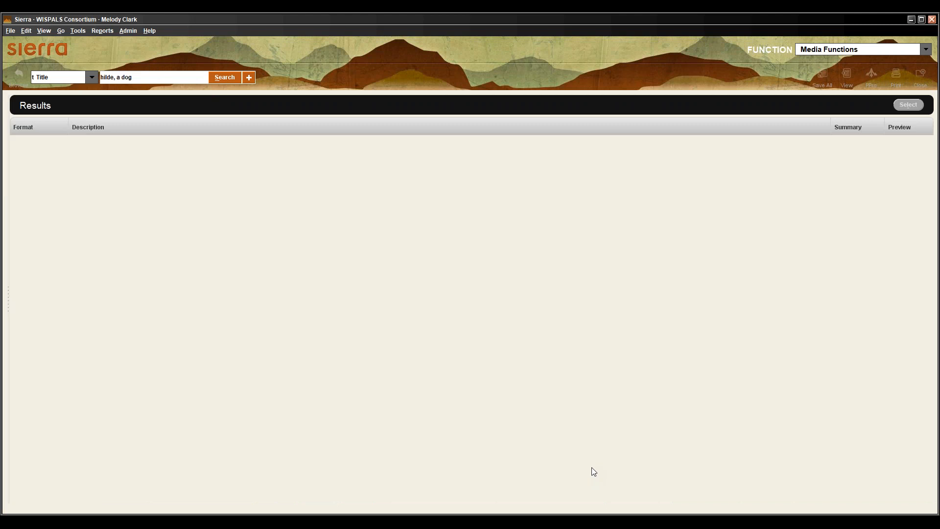
- Look through the full list of available functions and the module groups they can be reached from
left_click(925, 49)
scroll(891, 147, "up", 8)
scroll(892, 148, "up", 7)
scroll(889, 147, "down", 20)
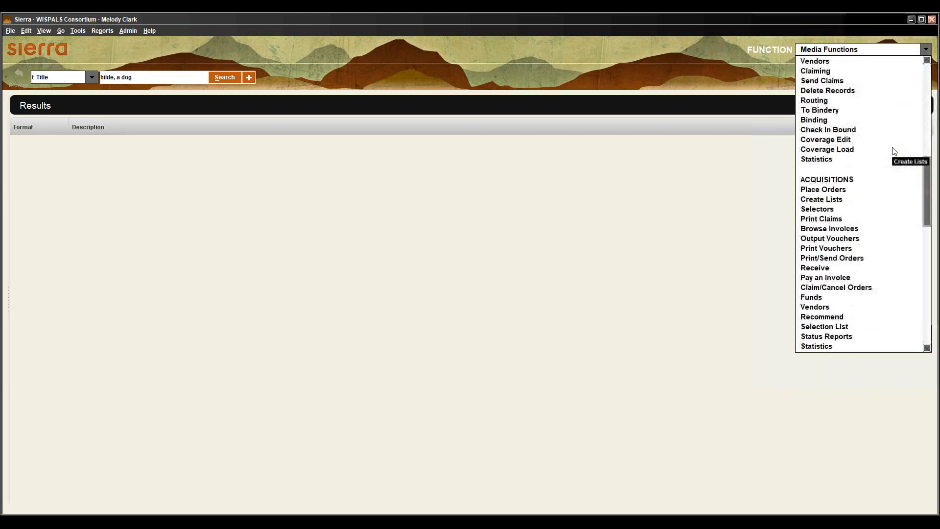
left_click(783, 124)
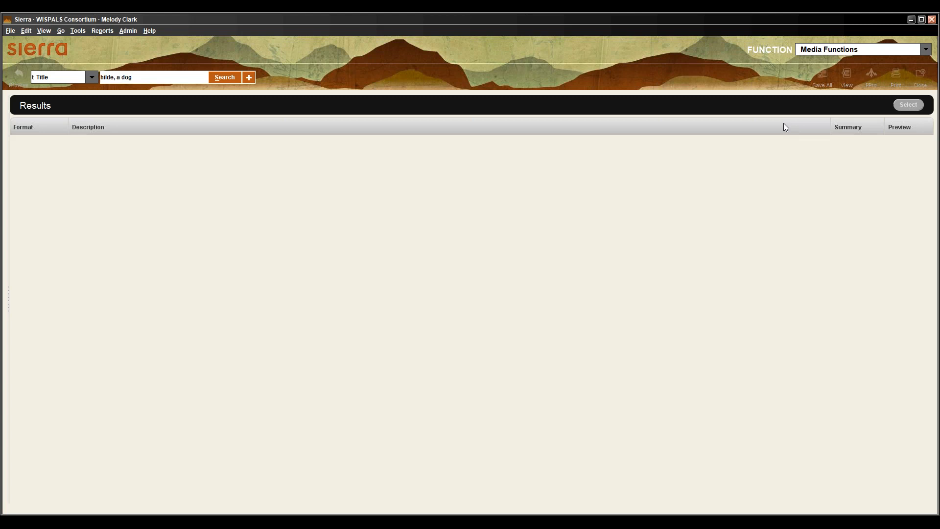
left_click(62, 30)
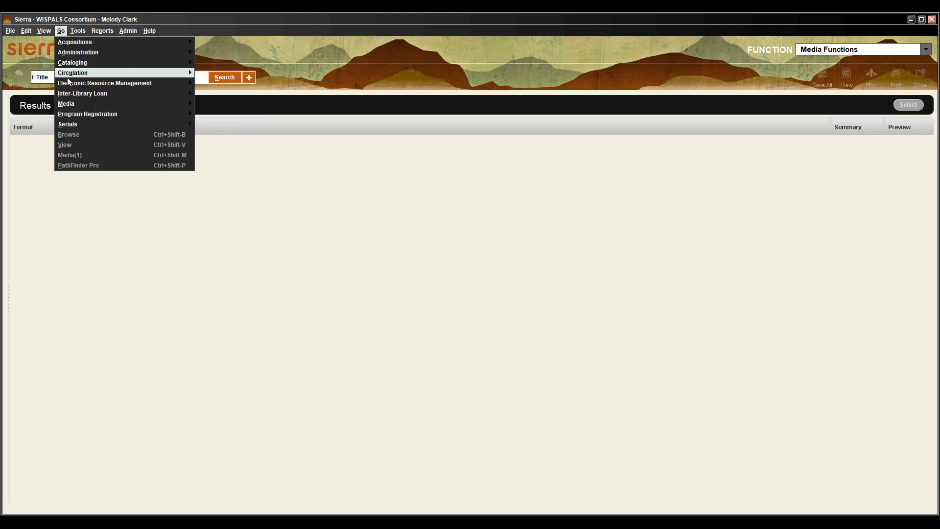
mouse_move(67, 76)
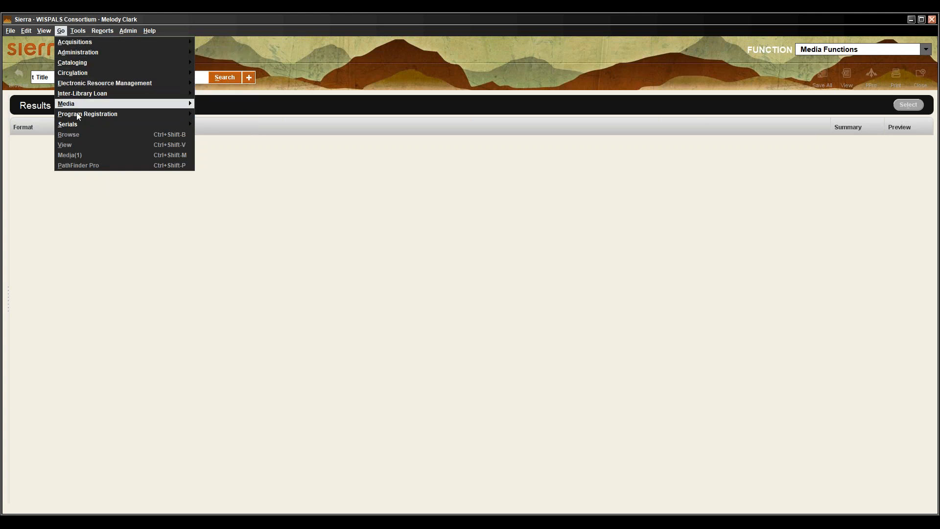
mouse_move(74, 116)
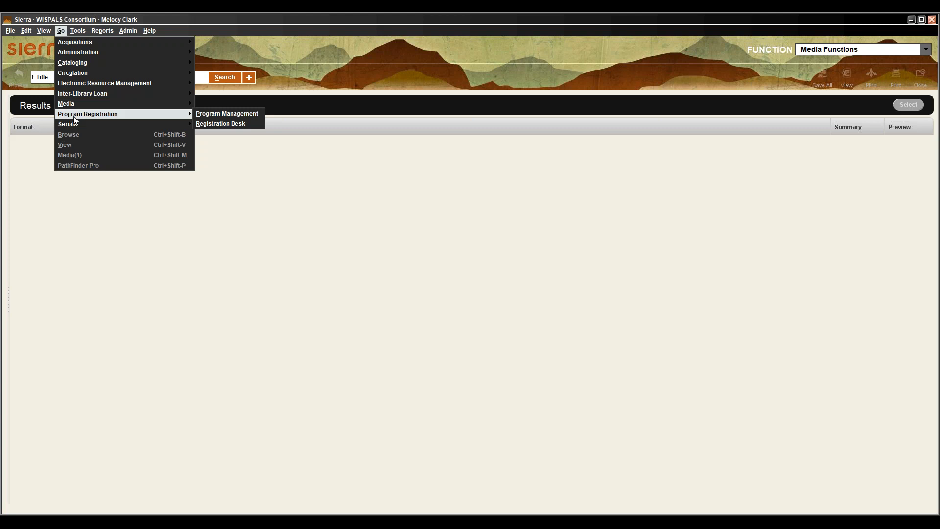
mouse_move(129, 28)
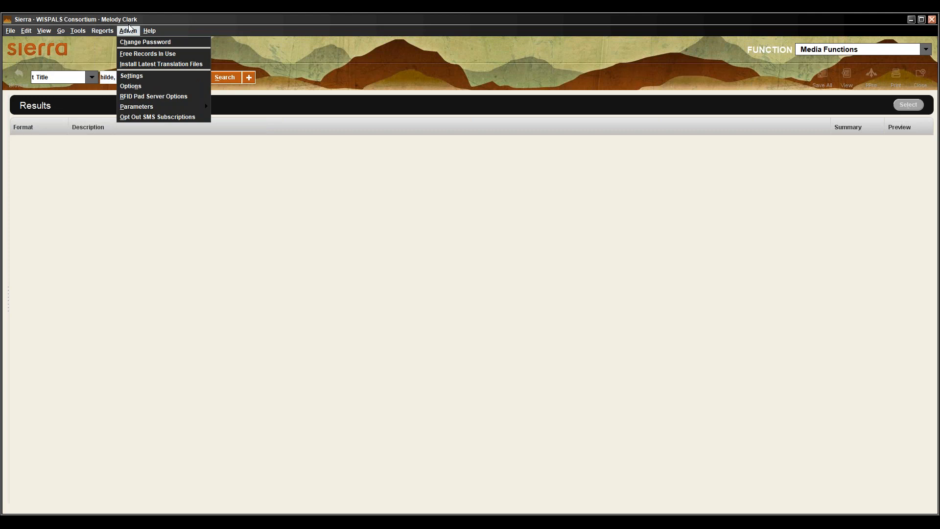
left_click(101, 29)
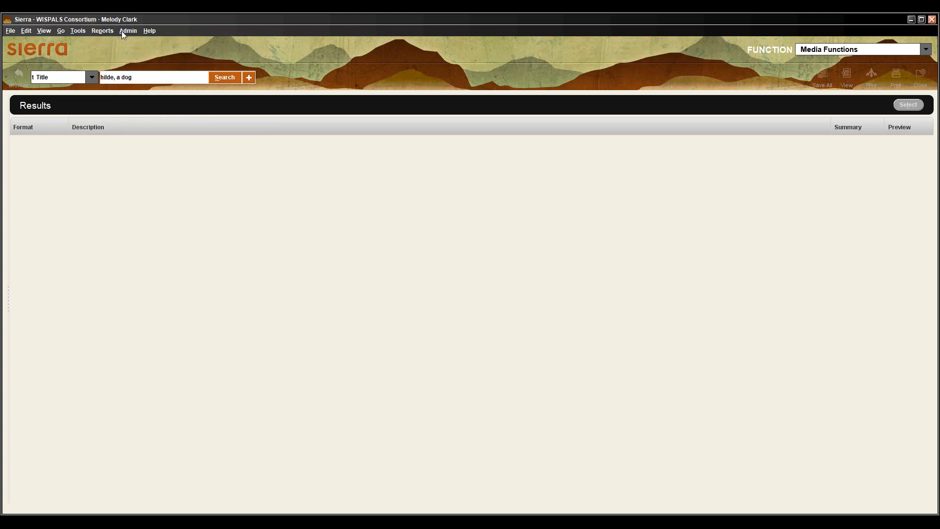
- Reopen the macro settings, examine the navigation macros assigned to F1 through F4, and close without saving
left_click(122, 30)
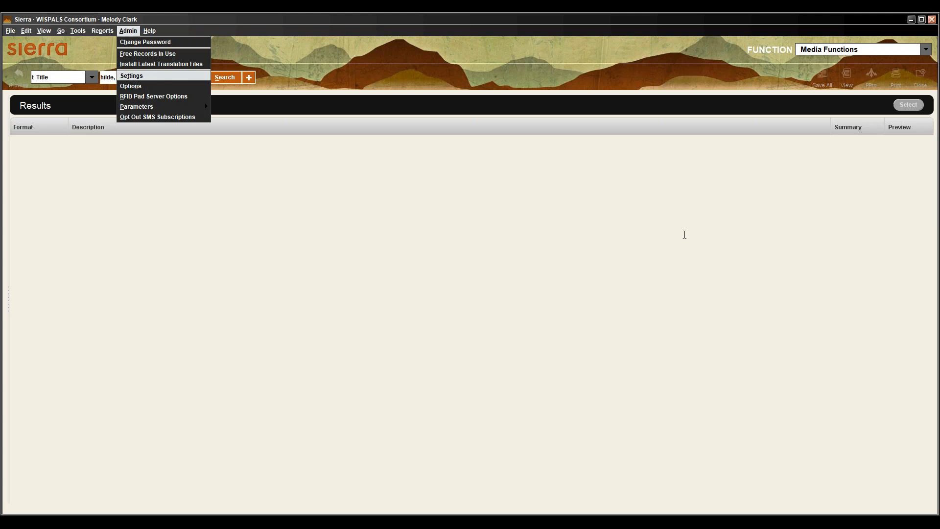
key("Return")
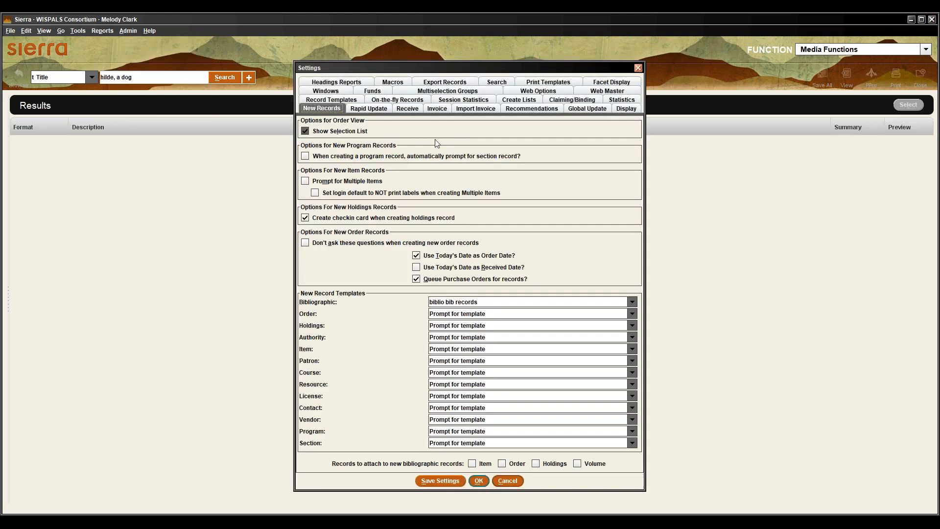
left_click(393, 82)
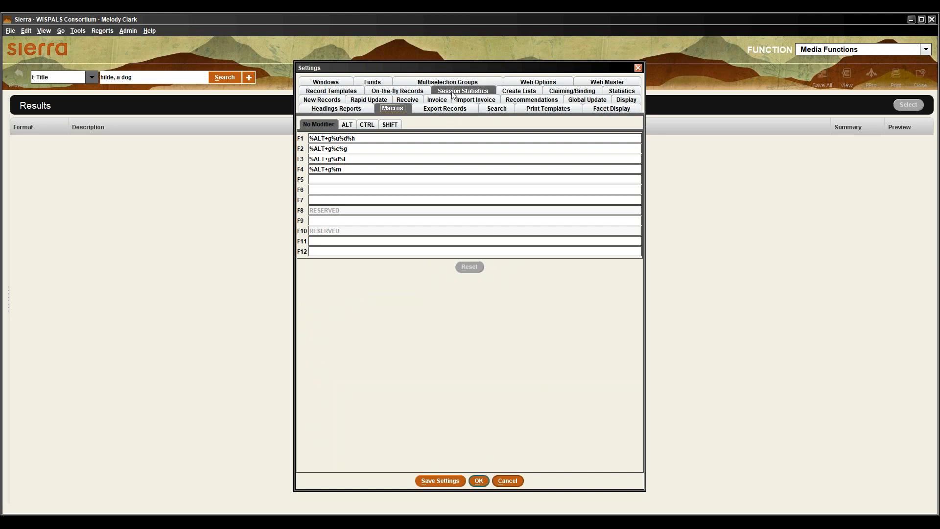
left_click_drag(448, 69, 539, 60)
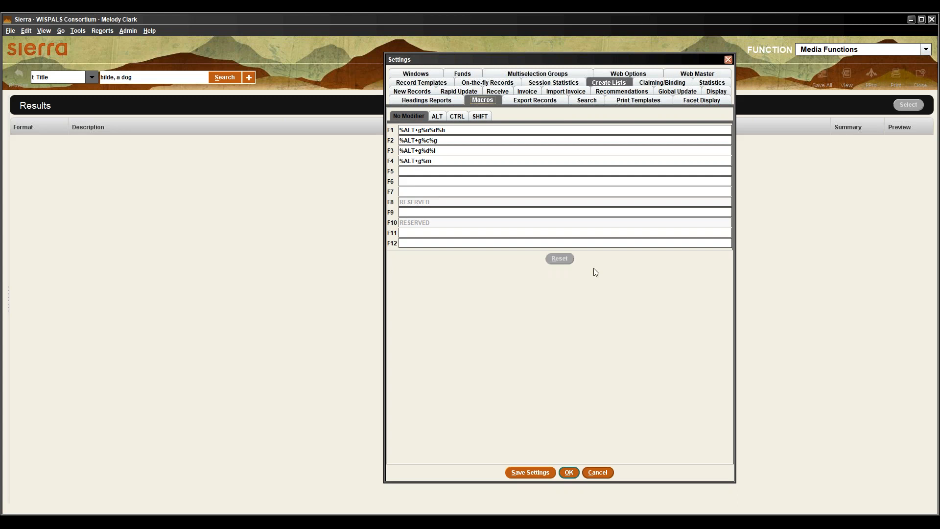
left_click(597, 472)
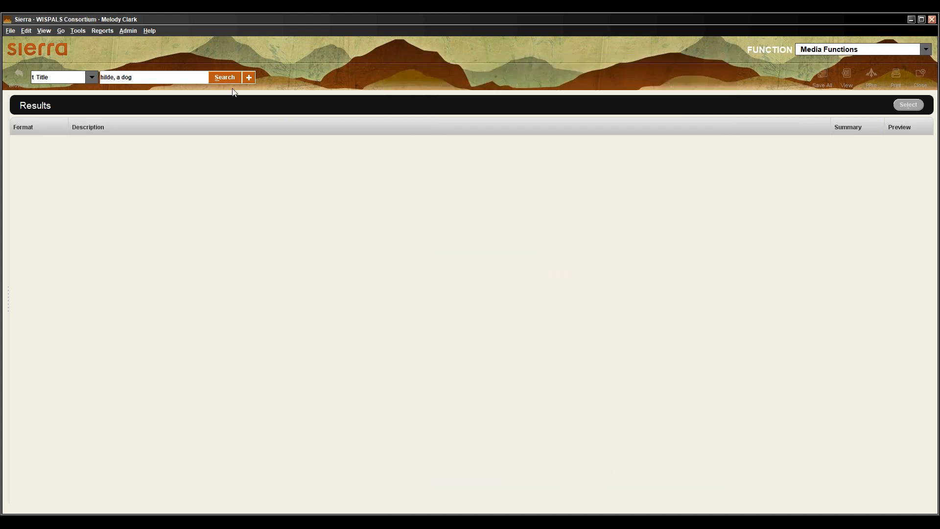
- Examine the underlined access letters of the Cataloging and Circulation functions, including the Check Out (Circulation Desk) entries
left_click(60, 31)
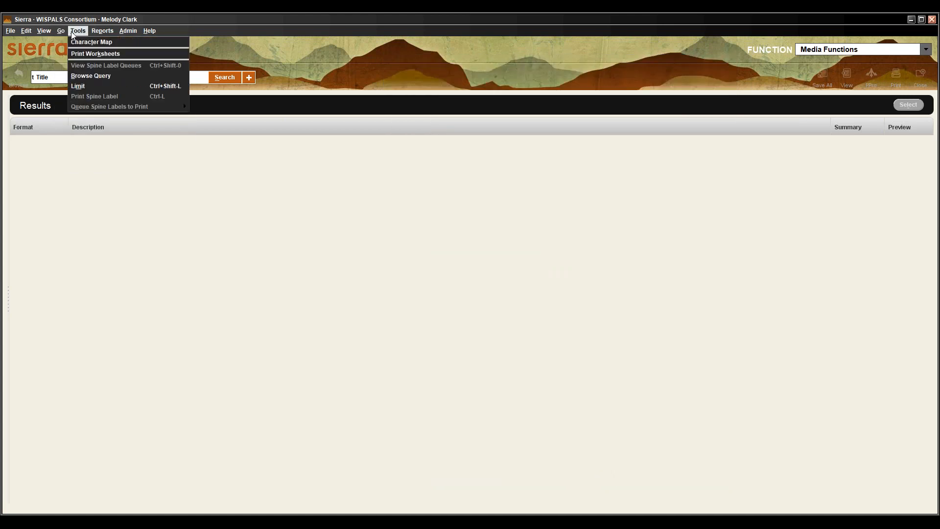
mouse_move(122, 73)
left_click(621, 284)
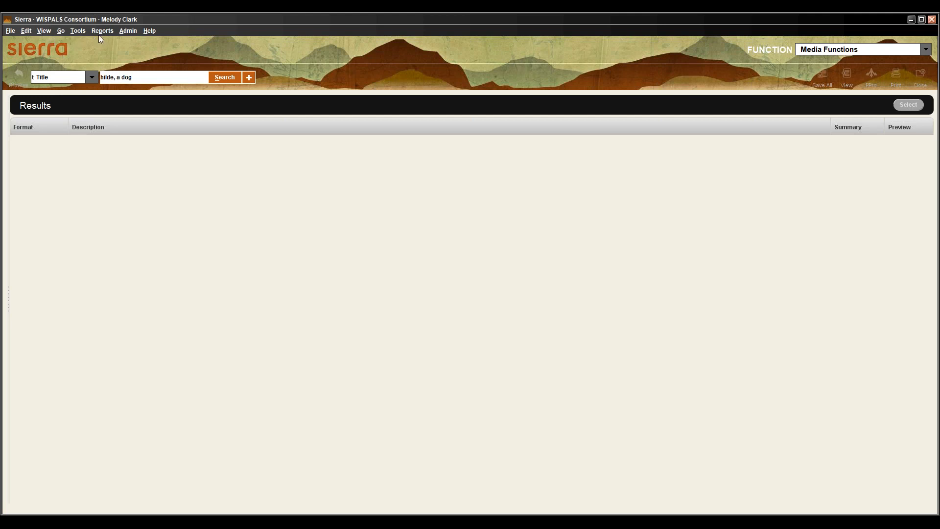
left_click(60, 31)
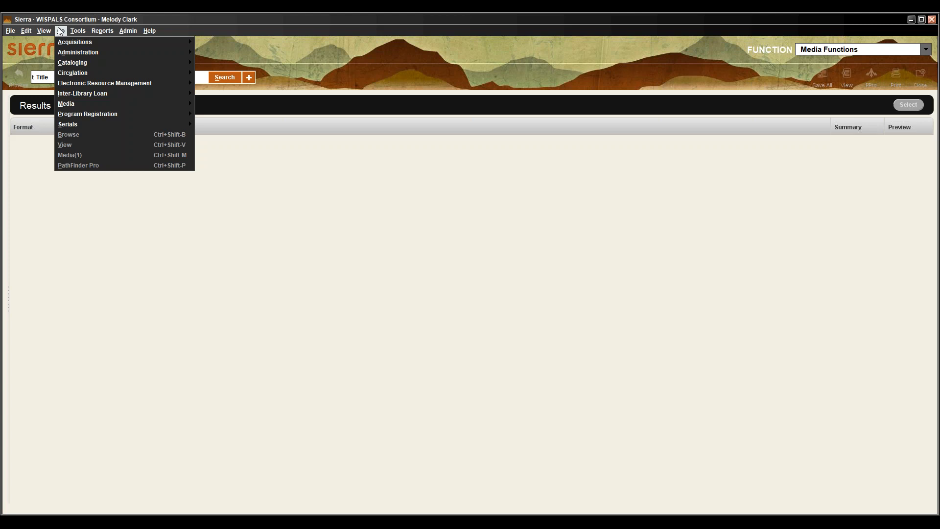
mouse_move(112, 63)
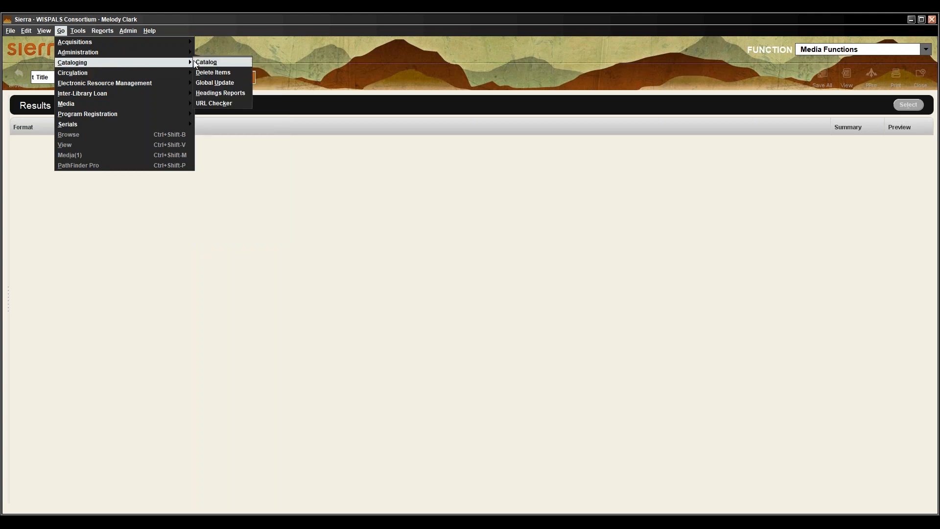
mouse_move(212, 86)
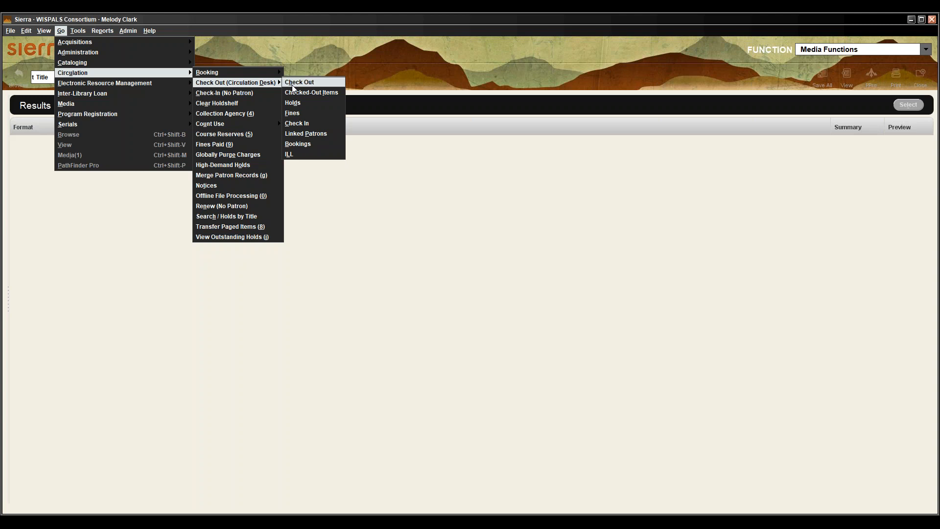
- Reopen the macro settings to examine the navigation sequences stored for F1 through F4, then close them without saving
mouse_move(127, 32)
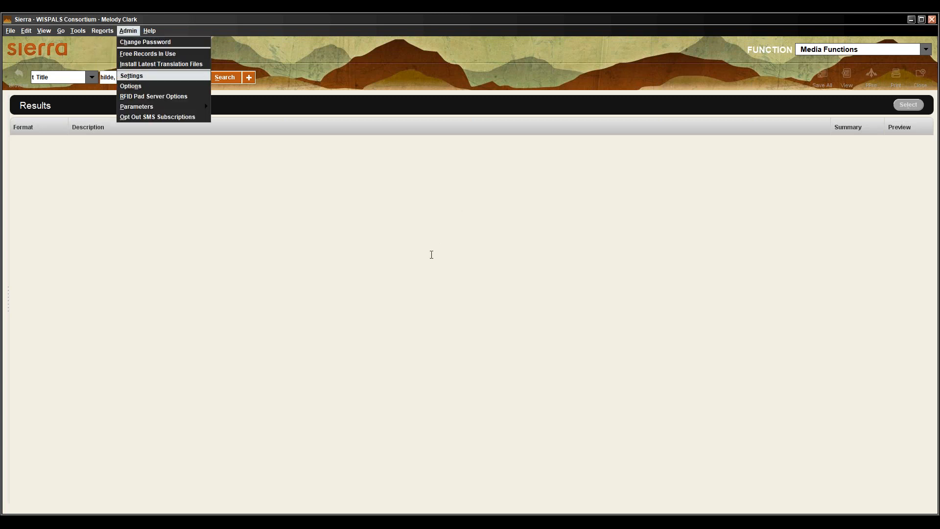
key("Return")
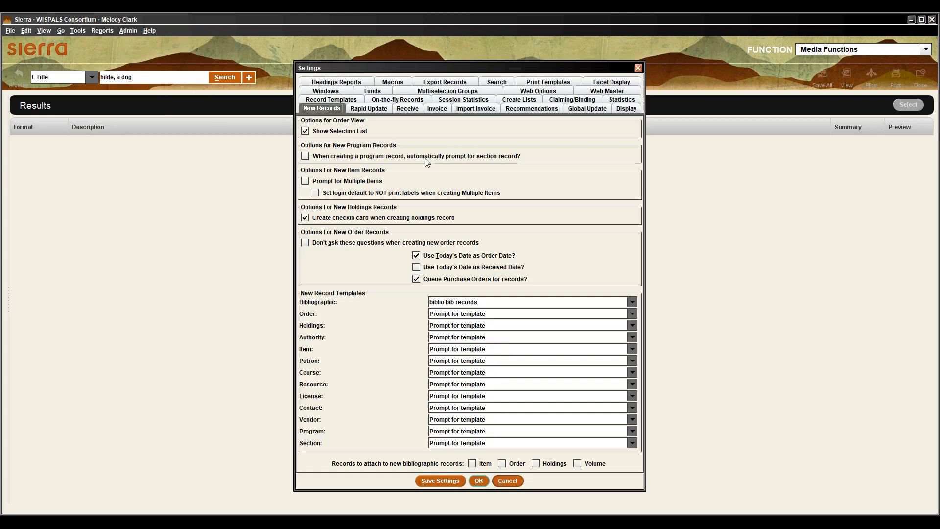
left_click(392, 77)
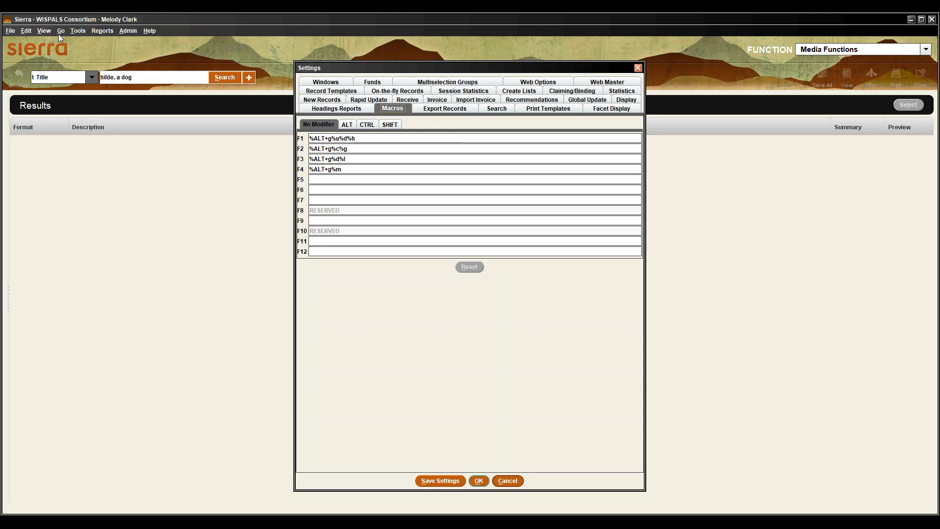
left_click(506, 481)
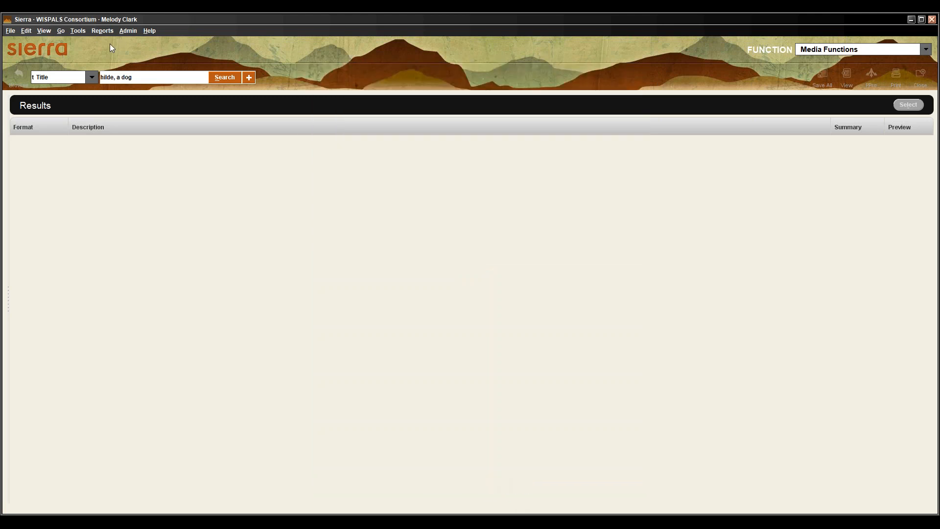
- Examine the access letters of the Circulation, Electronic Resource Management and Media module groups and their functions
left_click(61, 30)
mouse_move(75, 81)
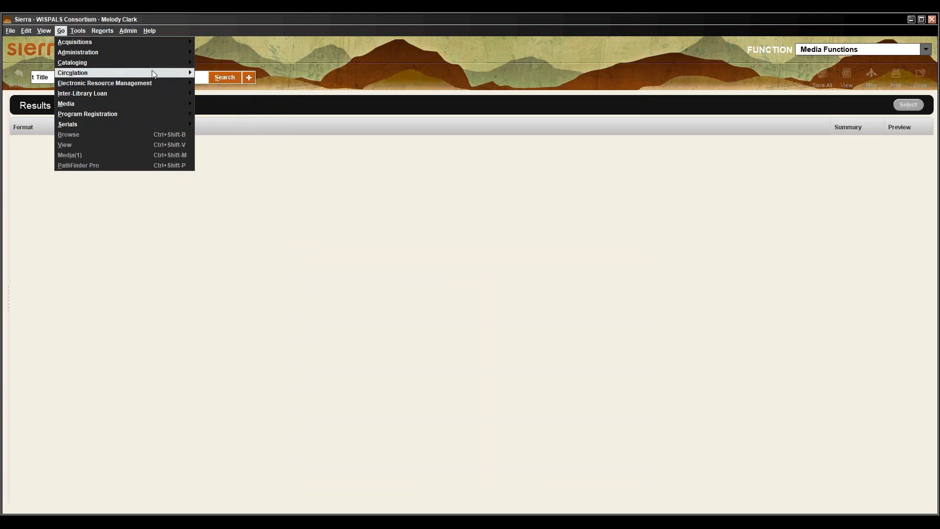
mouse_move(184, 74)
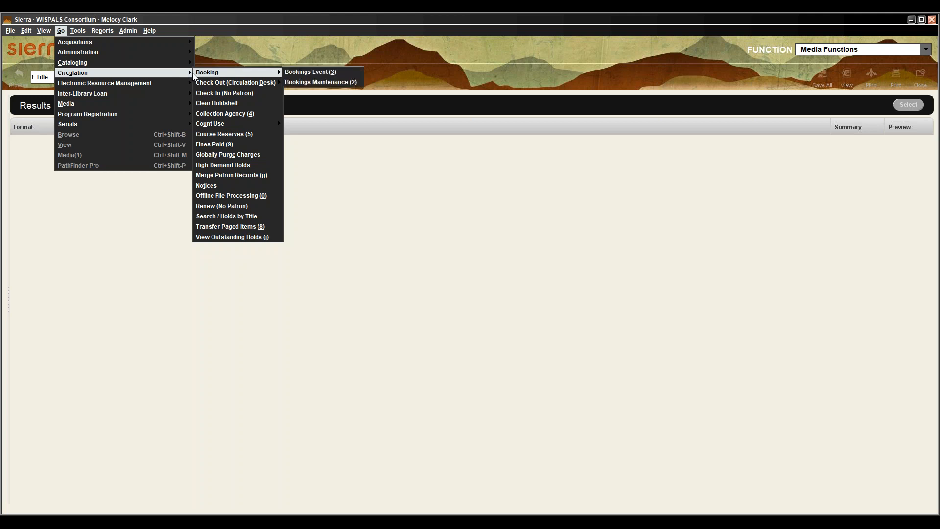
mouse_move(162, 89)
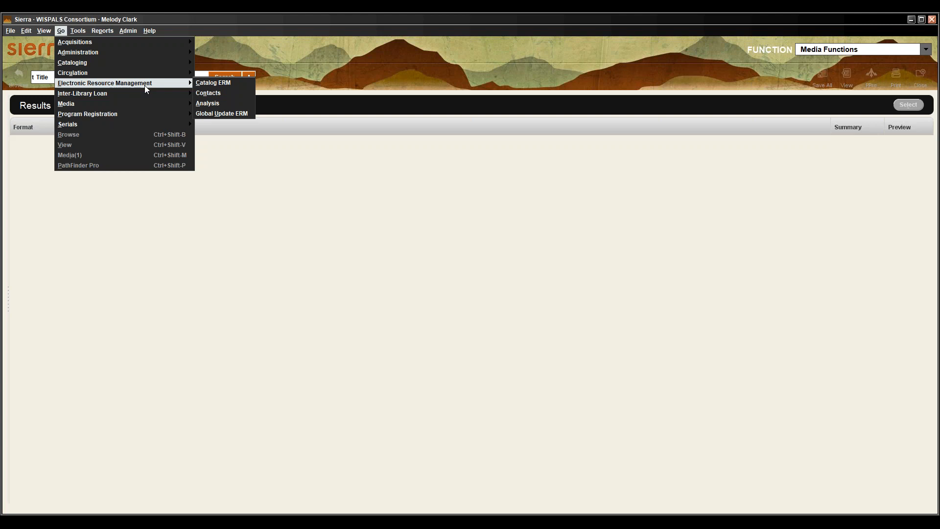
mouse_move(178, 104)
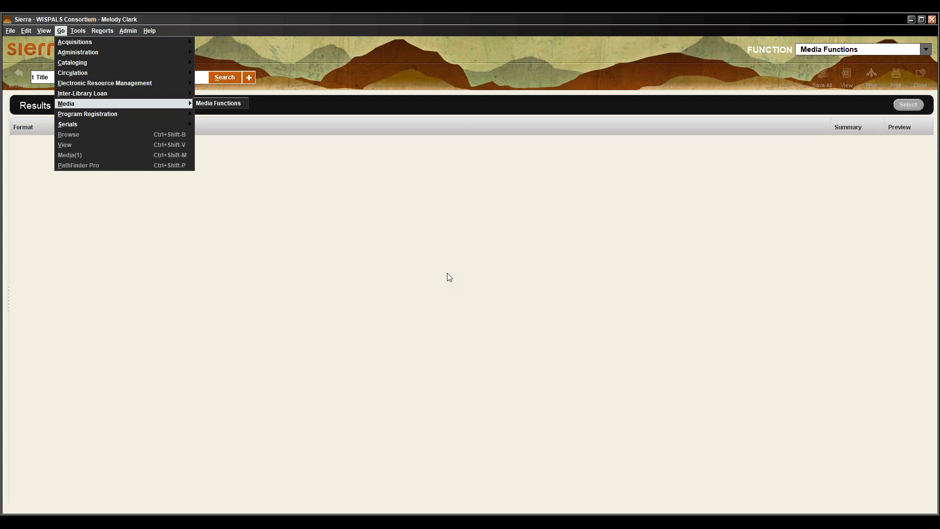
- In the macro settings, enter 378901 as the text macro for F6 without a modifier
left_click(128, 30)
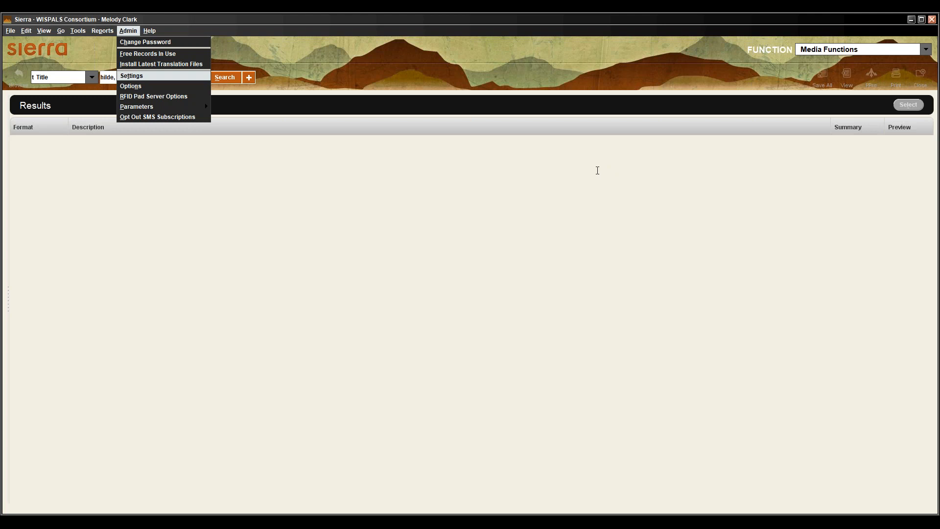
key("Return")
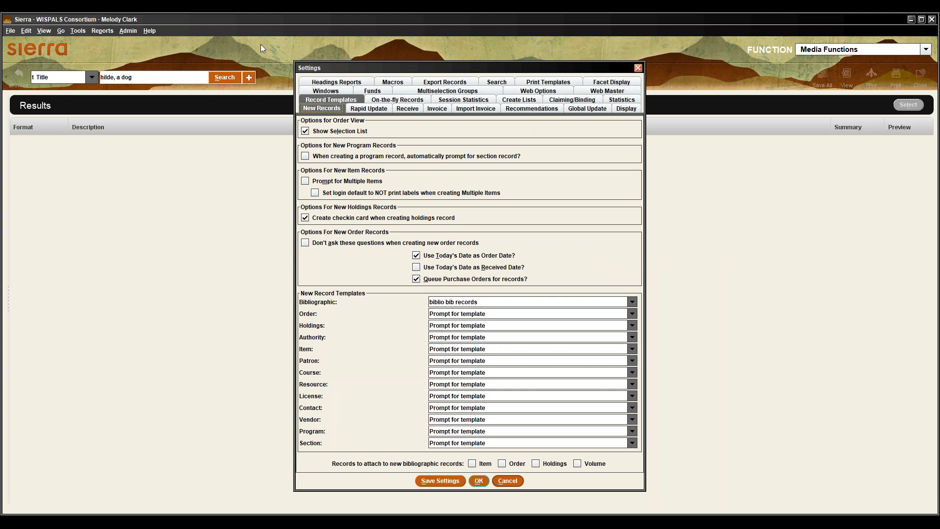
left_click(391, 81)
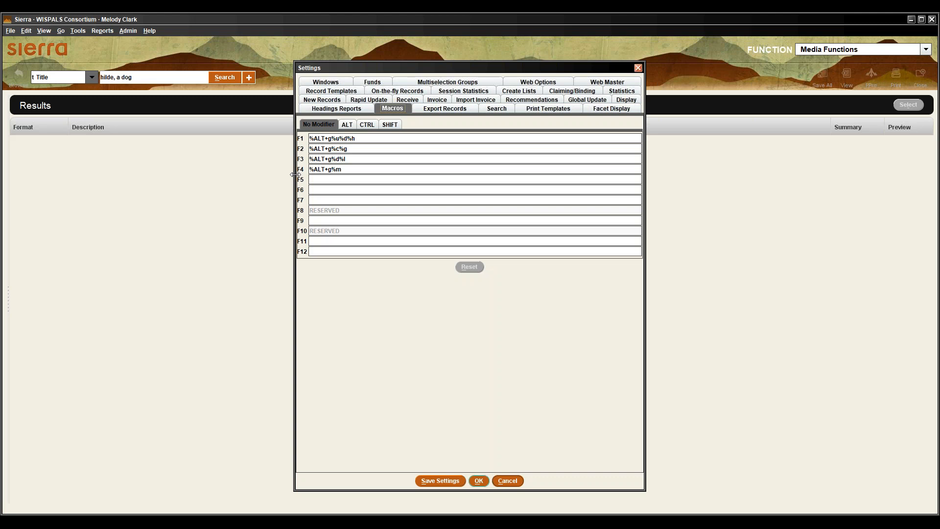
left_click(341, 190)
type("378901")
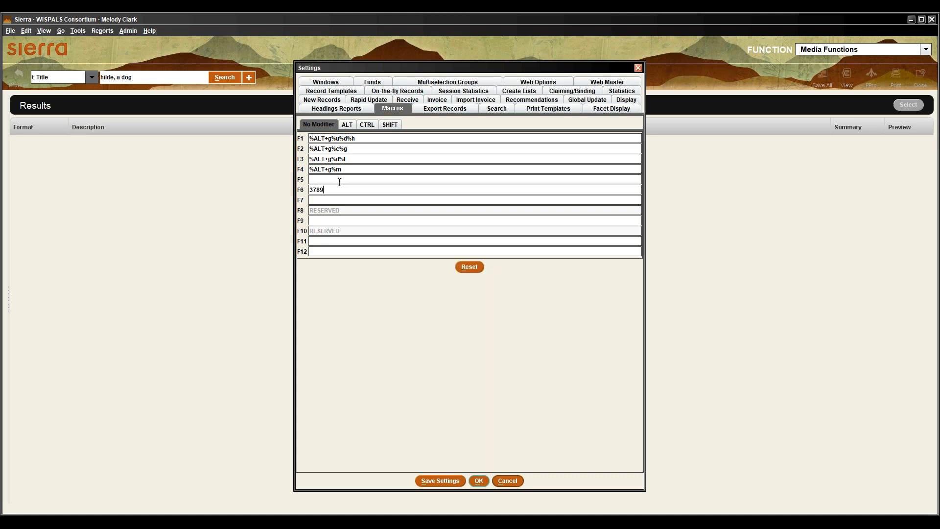